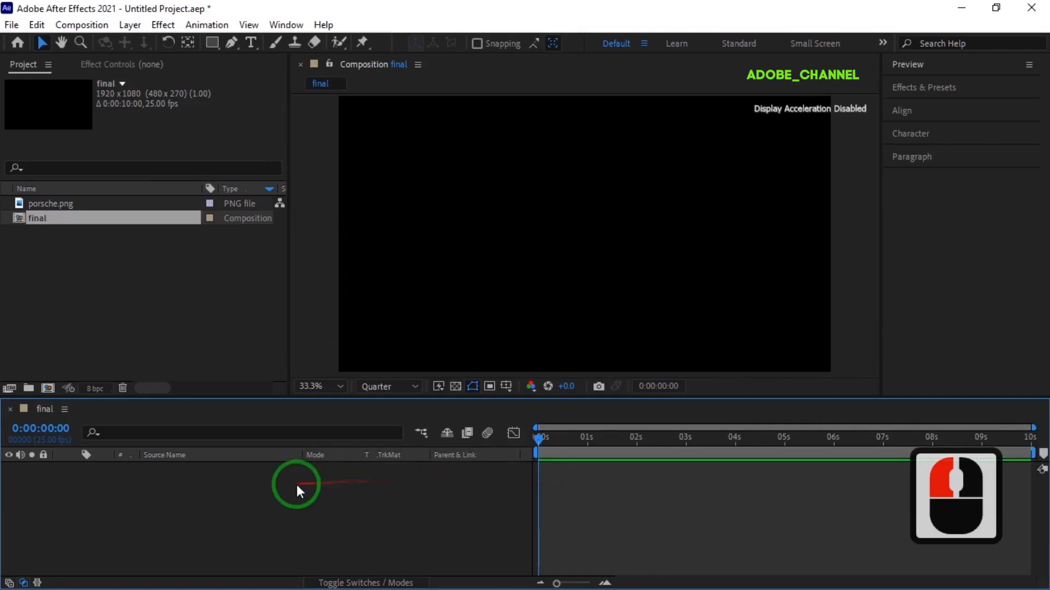
- Create a composition-sized solid named bg with the colour 798DF2
mouse_move(328, 290)
click(527, 331)
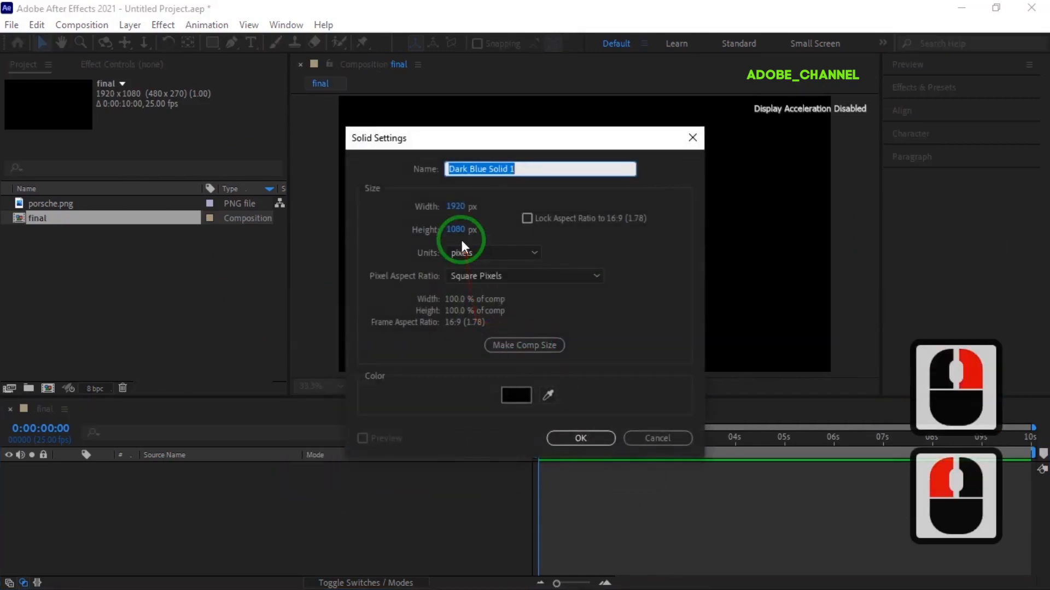
text(bg)
click(533, 389)
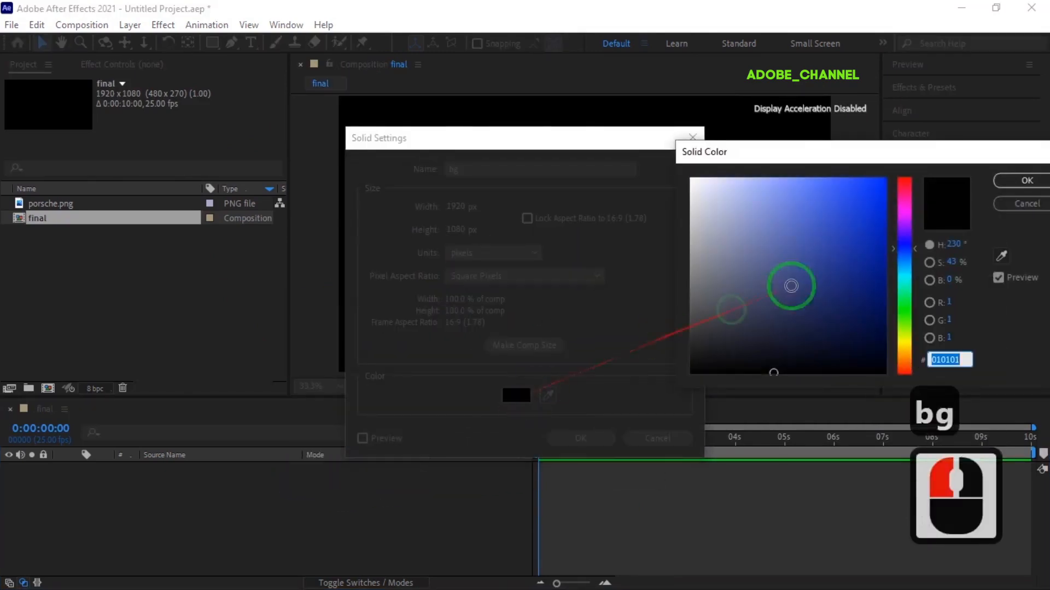
text(798)
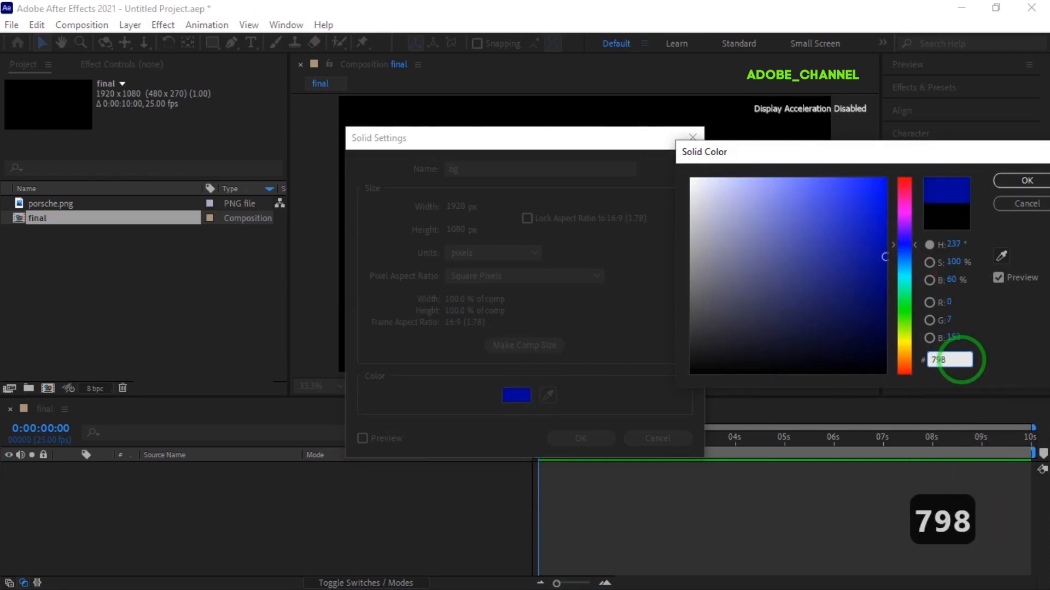
text(df2)
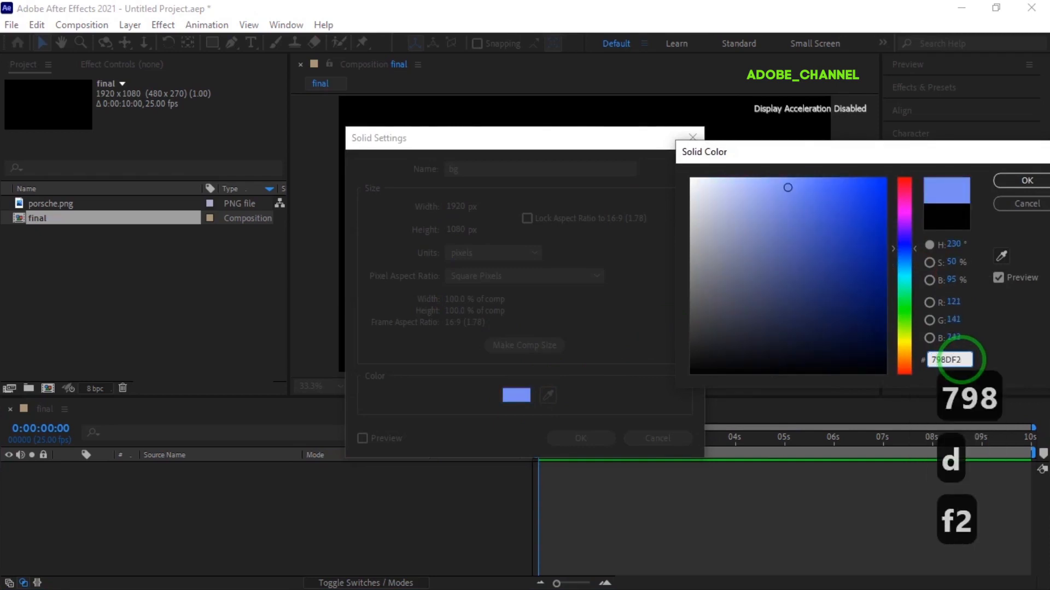
click(1025, 182)
click(581, 437)
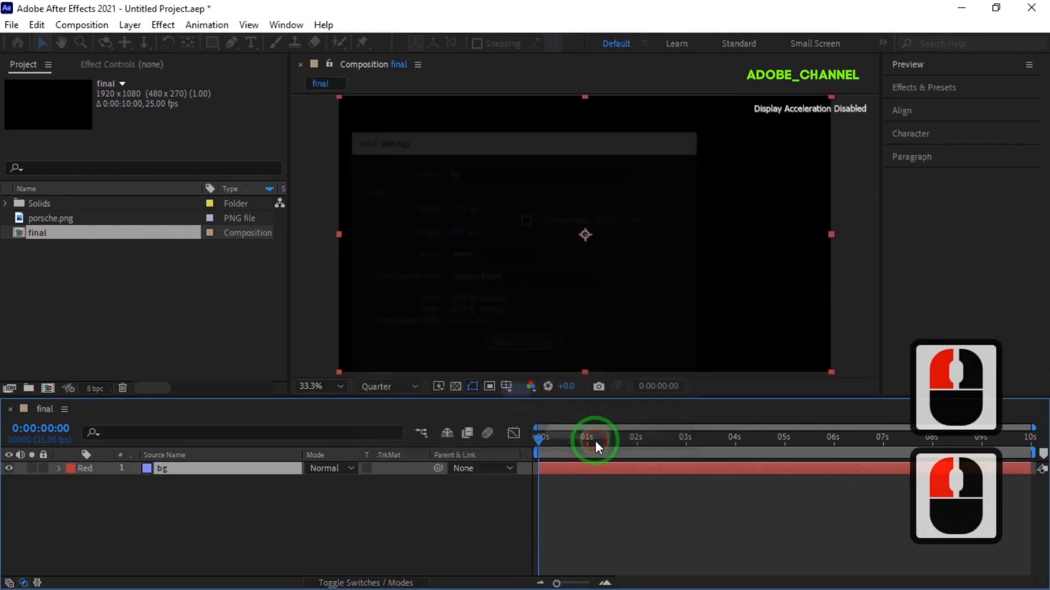
- Add a text layer reading "there is no substitute." over the background
click(252, 43)
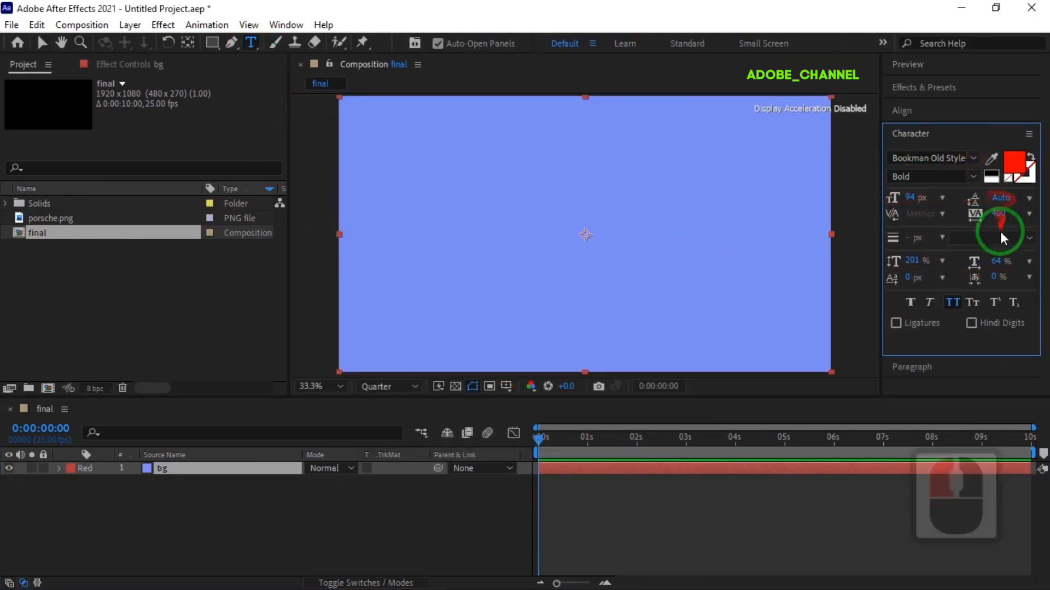
click(441, 219)
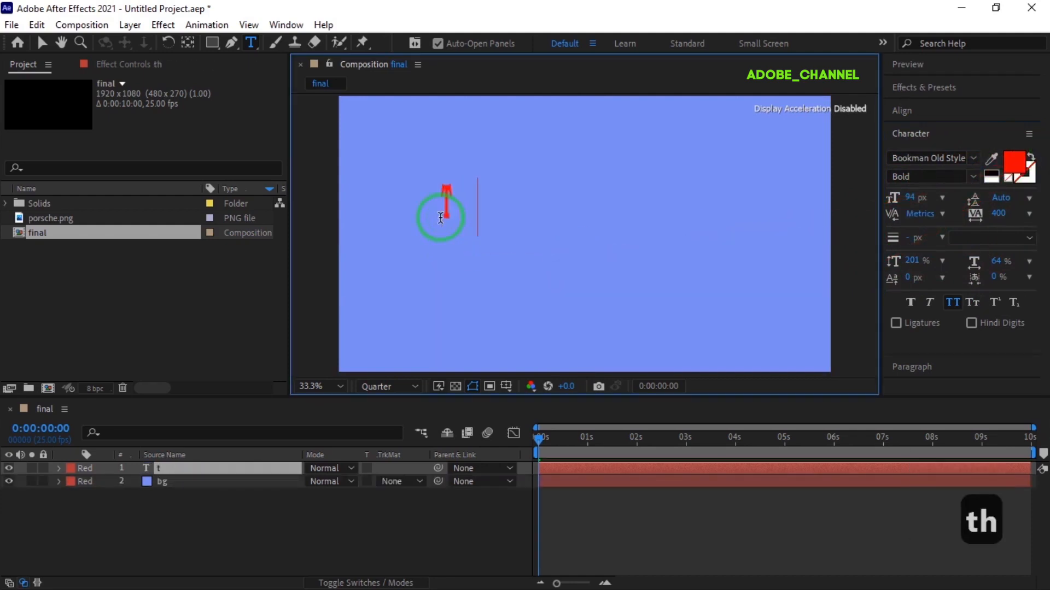
text(there is no sub)
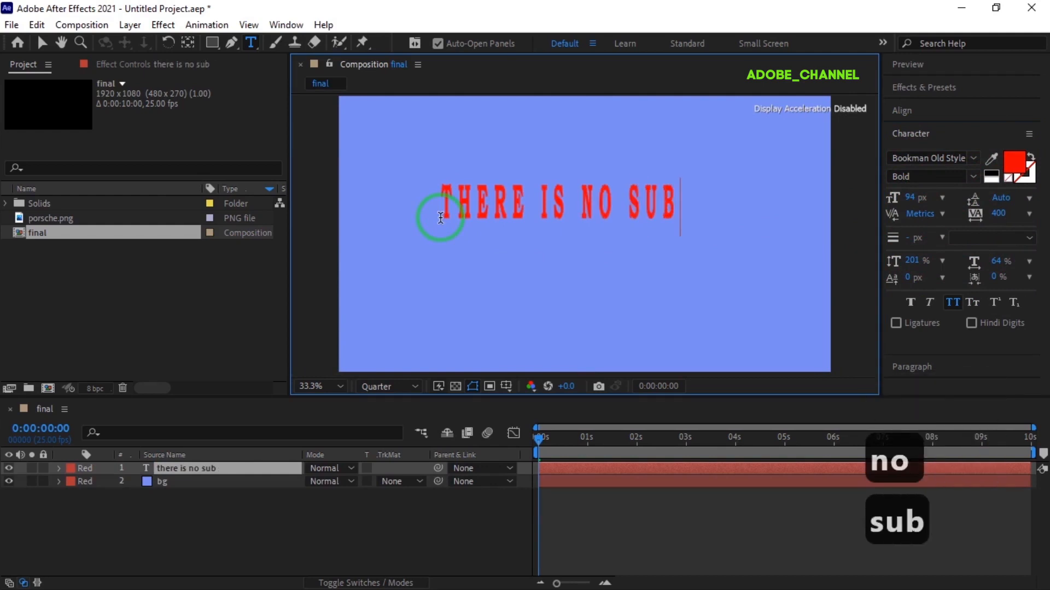
text(stitute.)
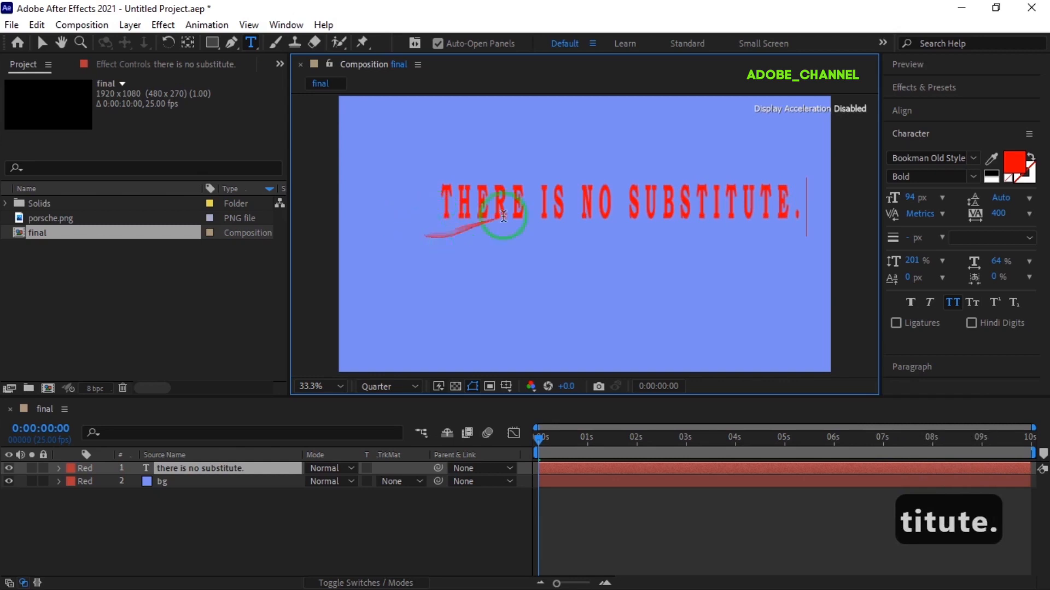
- Recolour the words "THERE IS" in the text line to FECC32
drag(512, 212, 441, 212)
click(1013, 163)
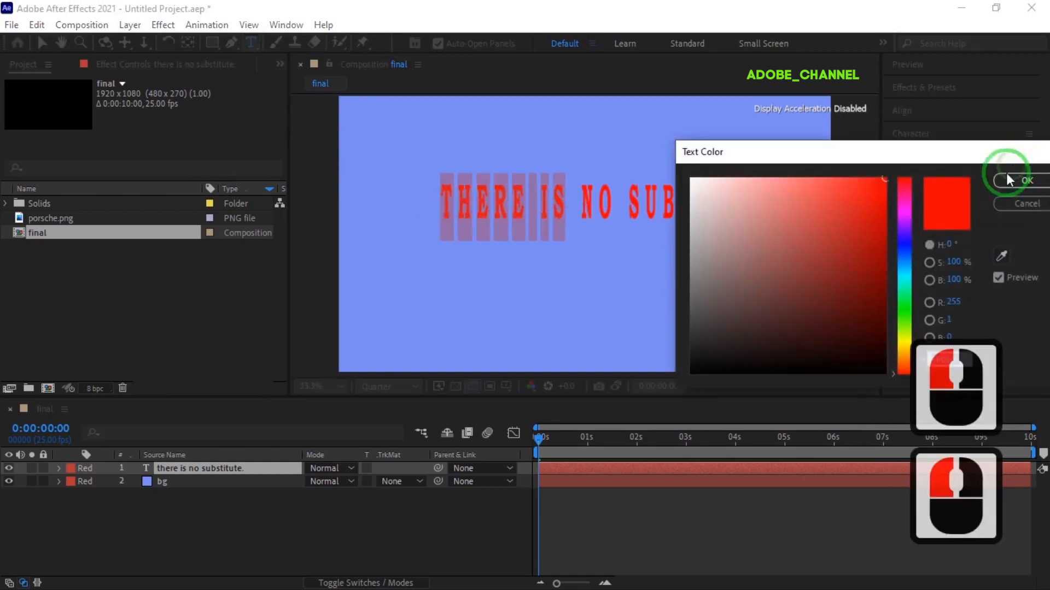
double_click(978, 364)
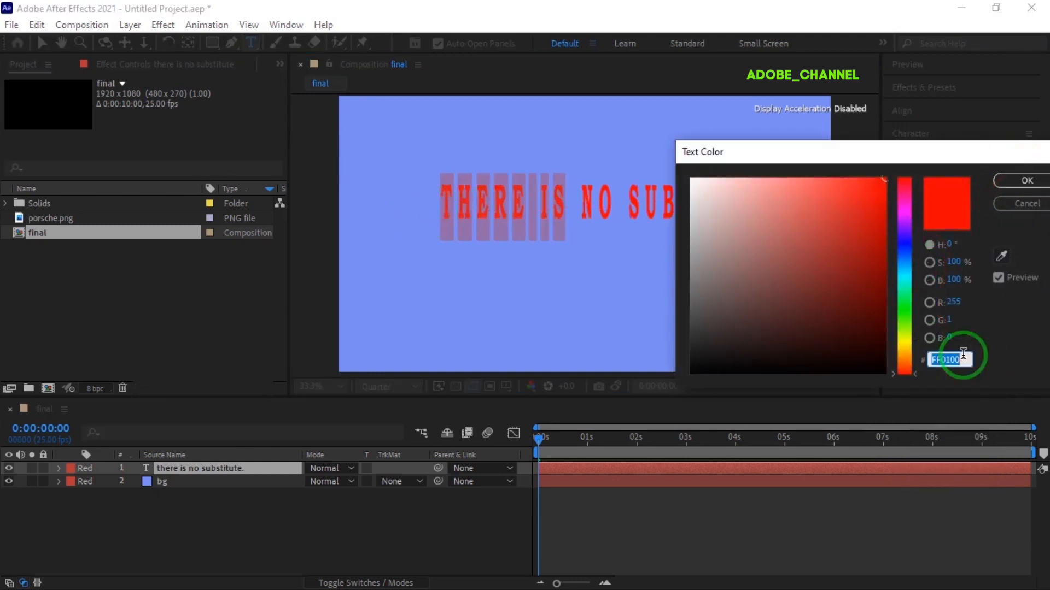
text(FECC32)
key(Return)
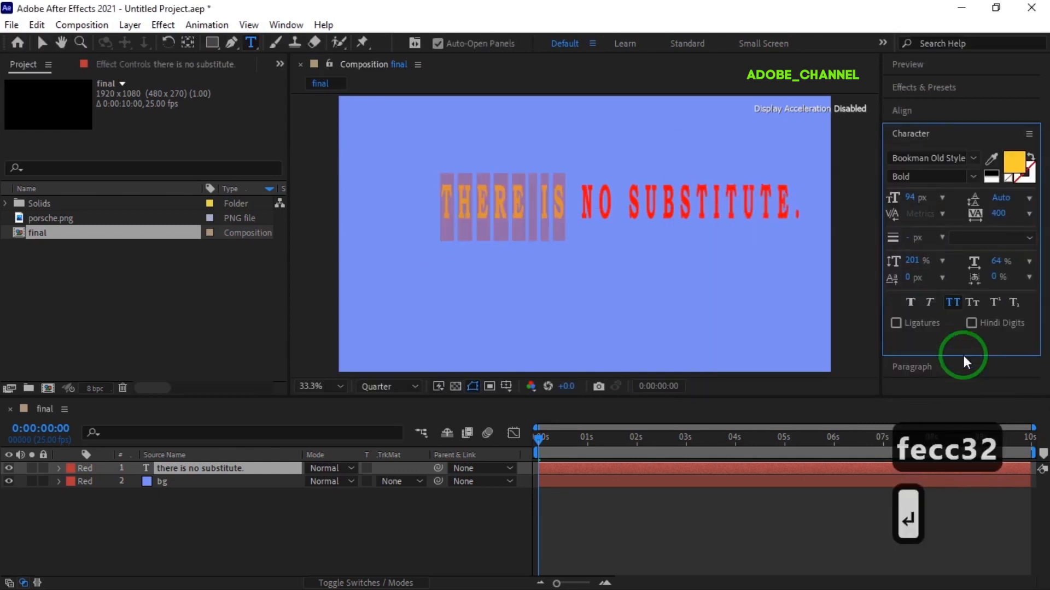
- Recolour the word "NO" in the text line to near-black, RGB 2, 1, 1
double_click(586, 213)
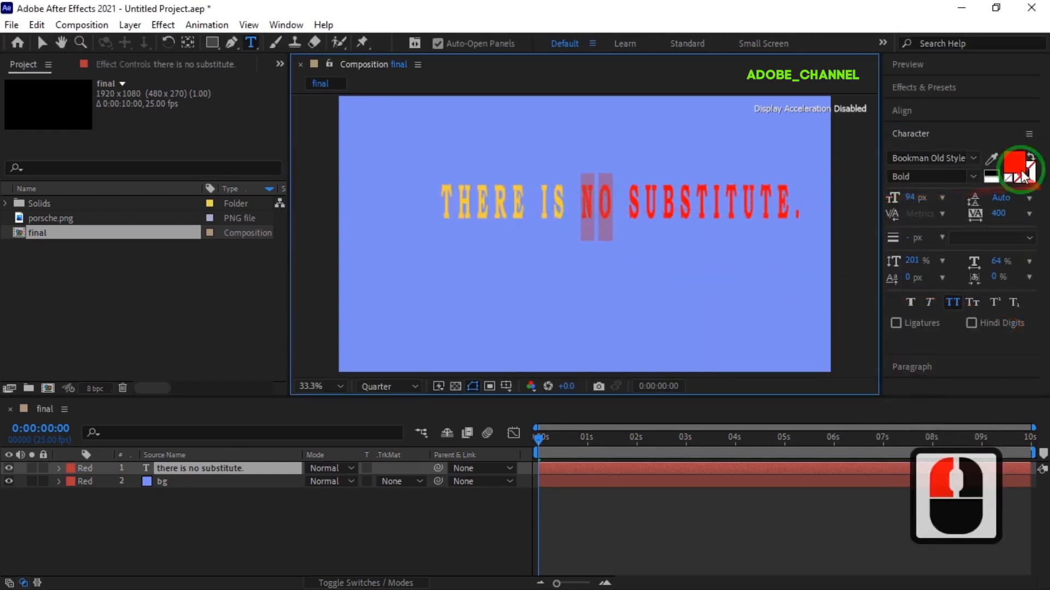
click(1018, 168)
click(1026, 180)
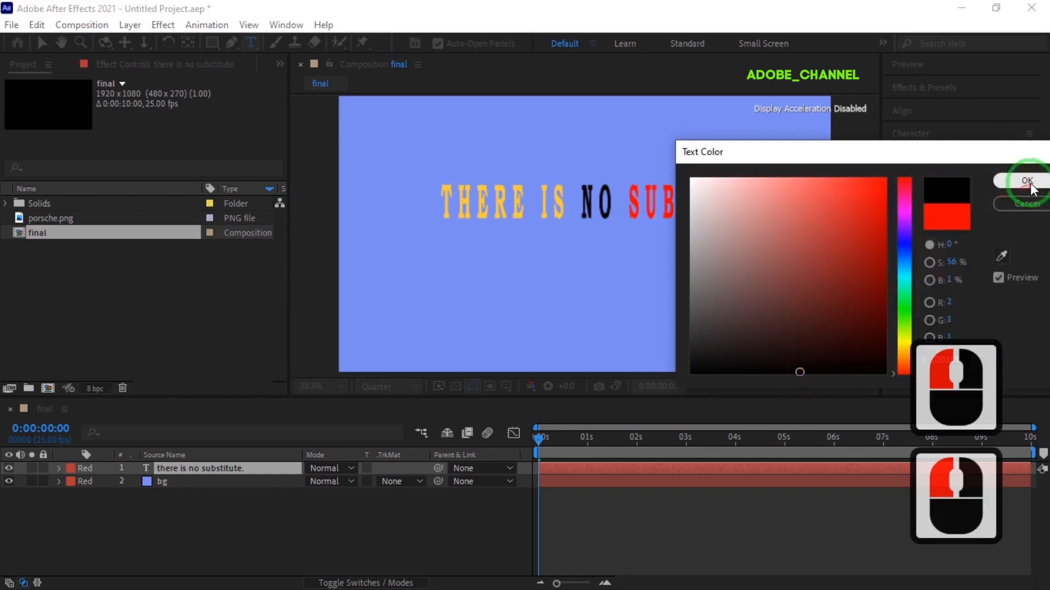
- Centre the text layer horizontally and vertically in the composition
click(902, 110)
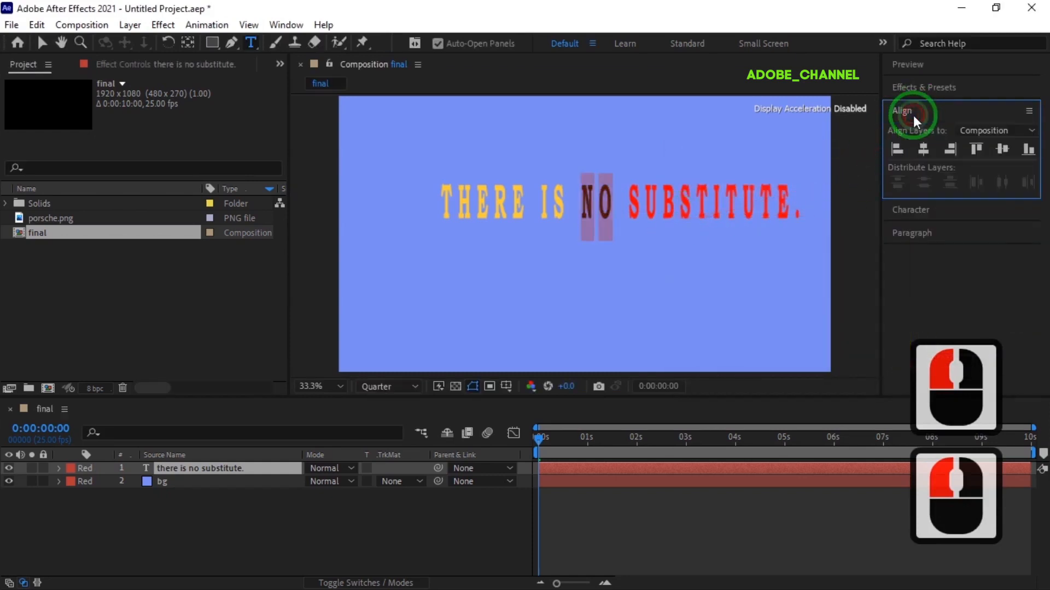
click(923, 149)
click(1002, 149)
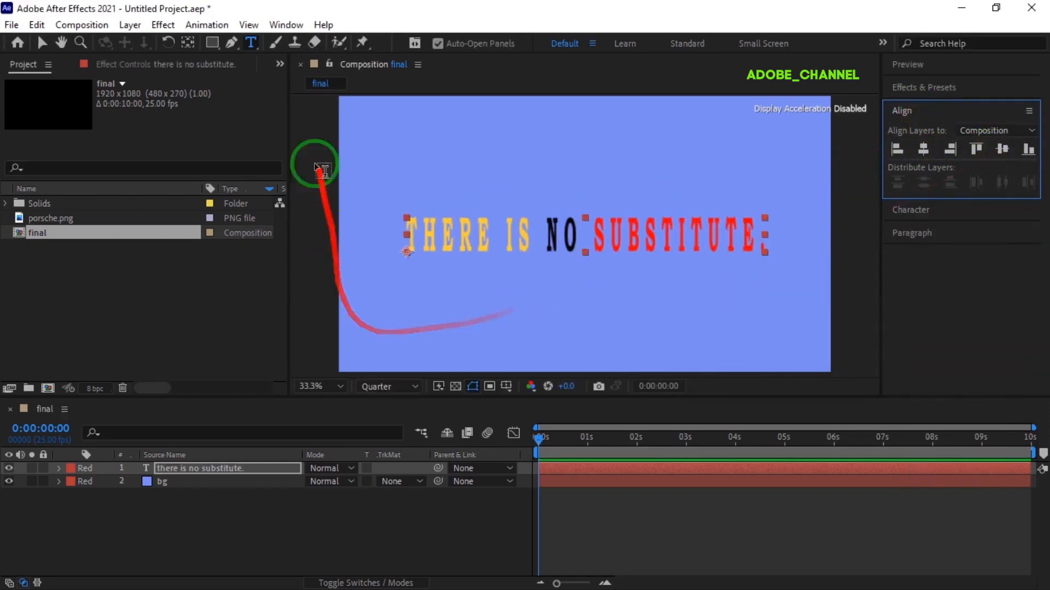
- With no layer selected, draw a rectangle shape covering the whole text line, filled with the background blue, RGB 121, 141, 242
click(42, 43)
click(186, 517)
click(199, 157)
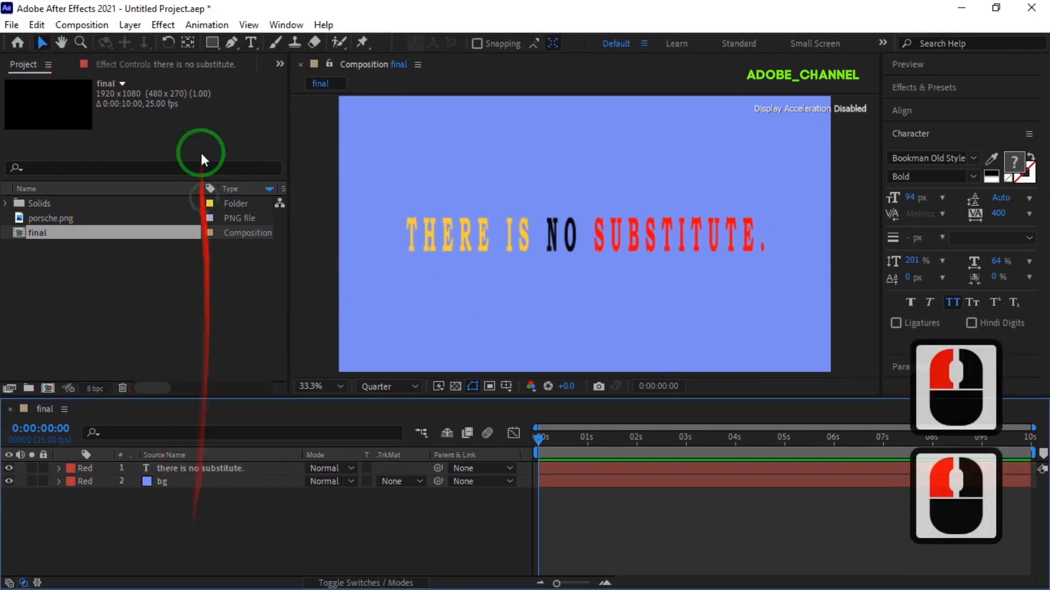
click(211, 42)
drag(406, 210, 695, 263)
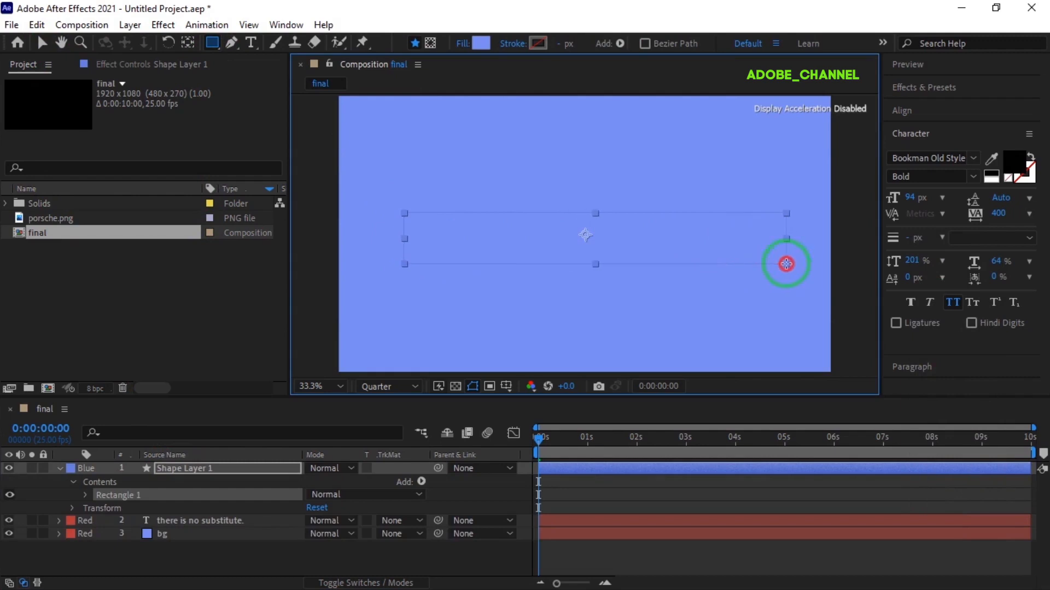
click(481, 43)
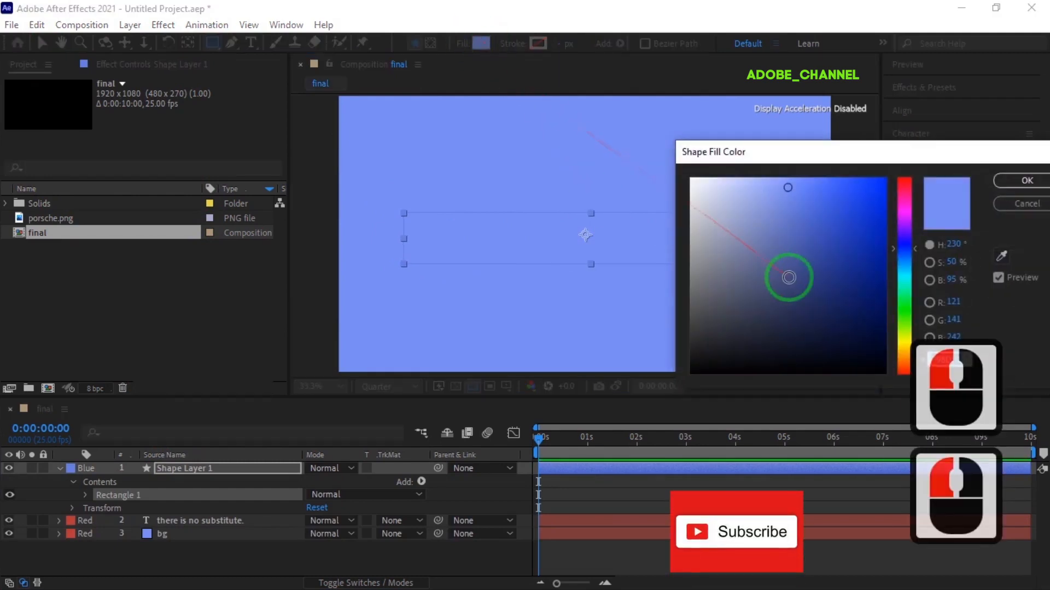
click(1028, 183)
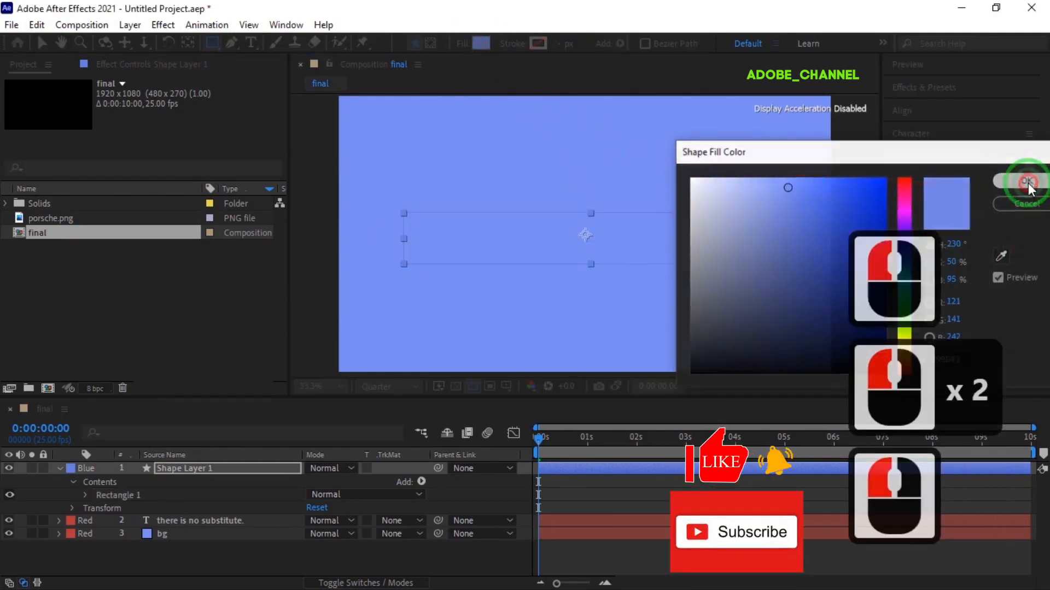
- Set a Position keyframe for the rectangle's shape layer at 0:00:01:00
click(200, 470)
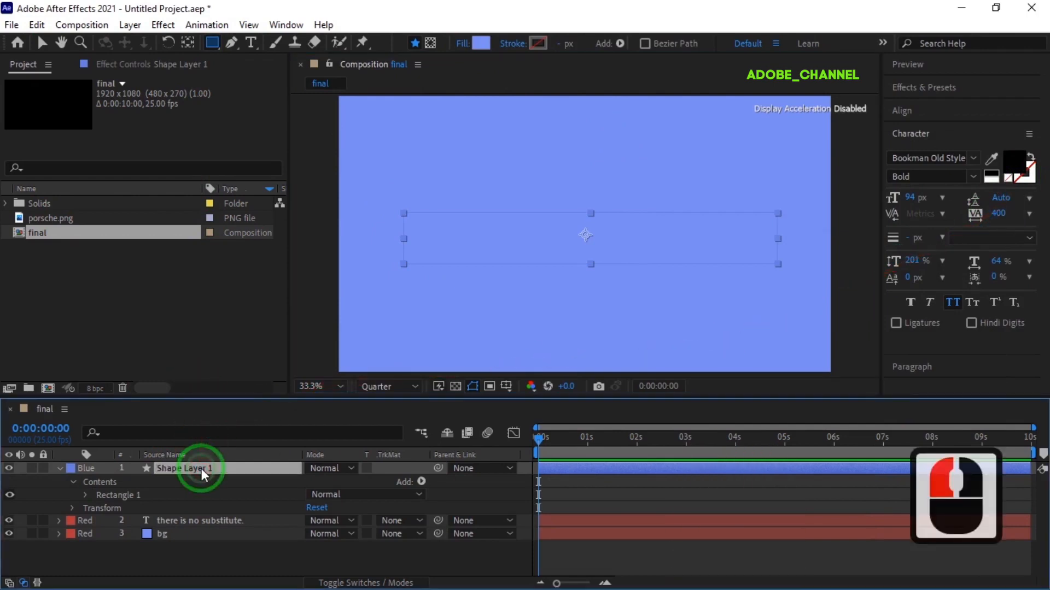
key(p)
click(41, 428)
text(100)
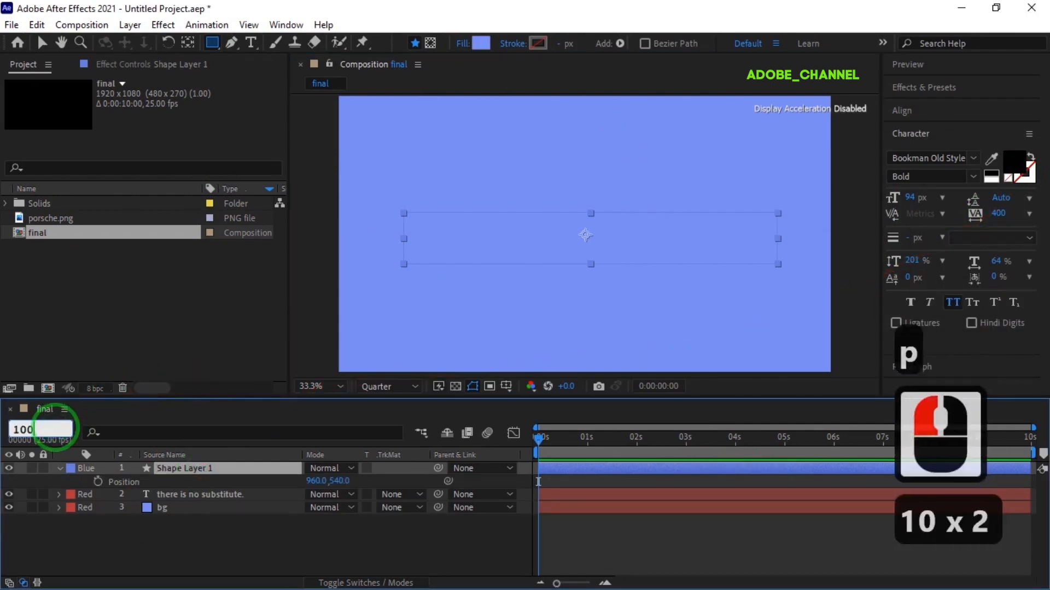
key(Return)
click(98, 481)
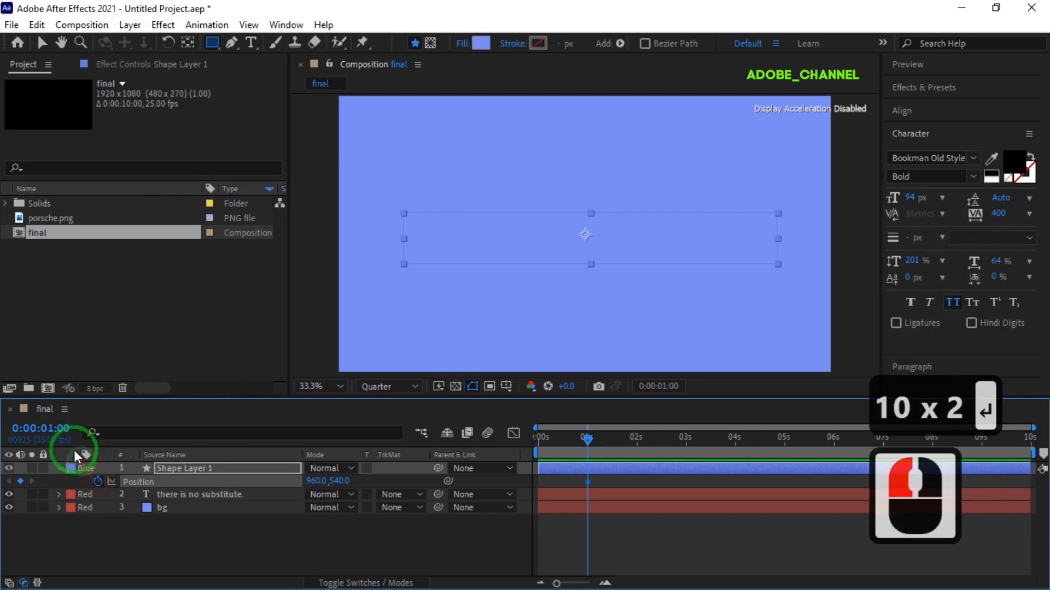
- At 0:00:04:00, move the rectangle horizontally past the frame's right edge to about 2676, 540, then collapse the shape layer's properties
click(44, 430)
text(400)
key(Return)
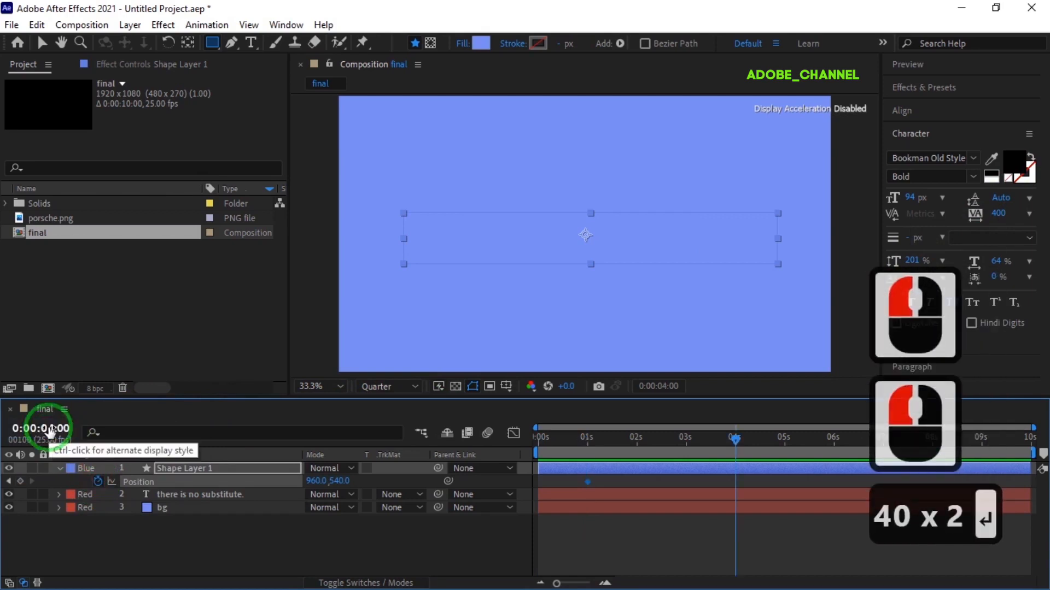
click(42, 42)
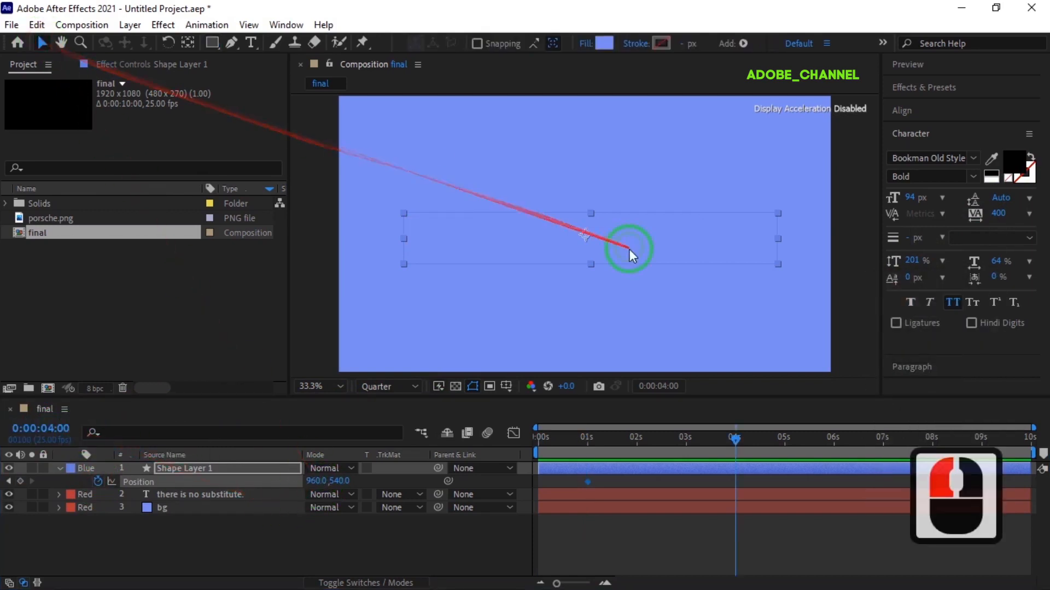
drag(585, 239, 973, 239)
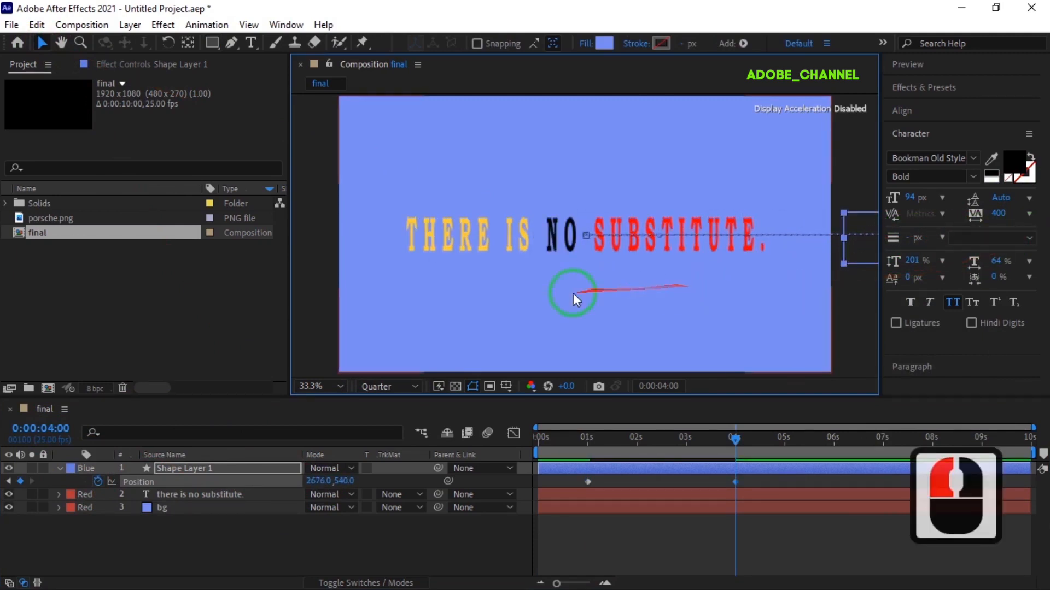
click(59, 468)
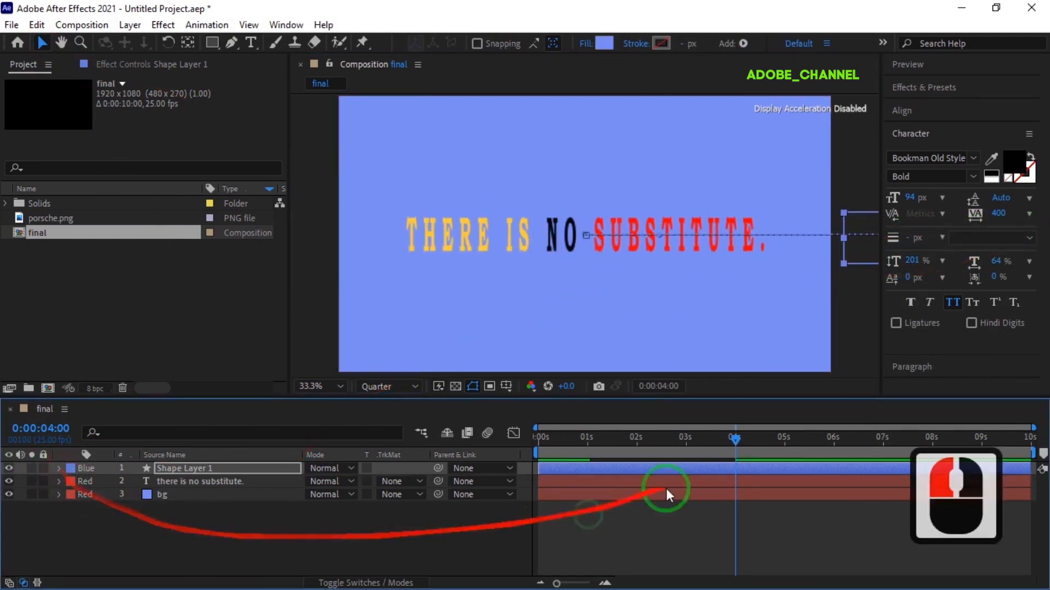
- Return to the start of the timeline and create a black composition-sized solid named particle
drag(734, 439, 478, 452)
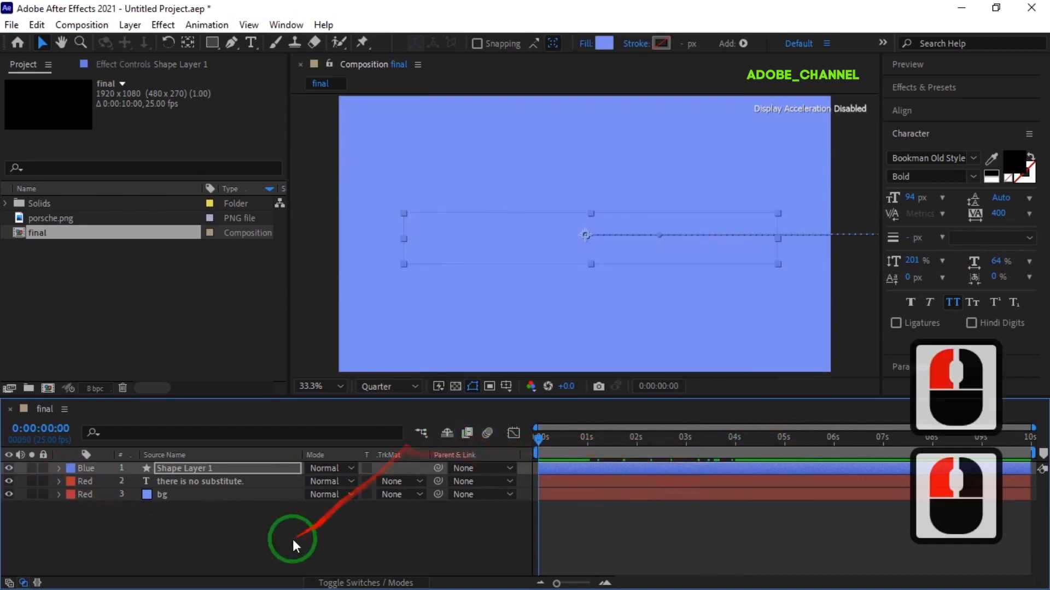
right_click(286, 534)
click(328, 351)
click(523, 386)
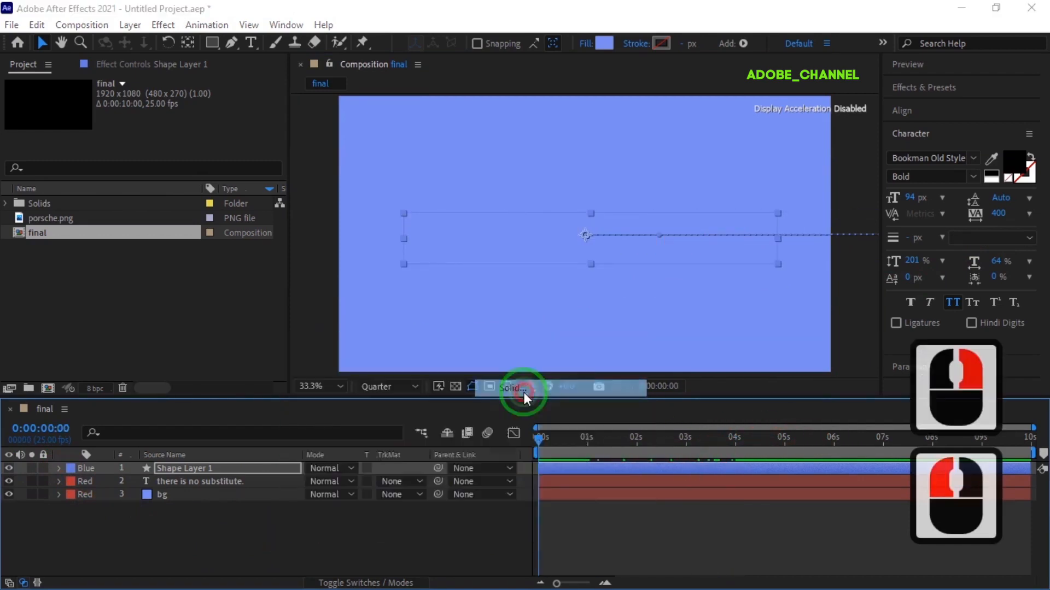
text(parti)
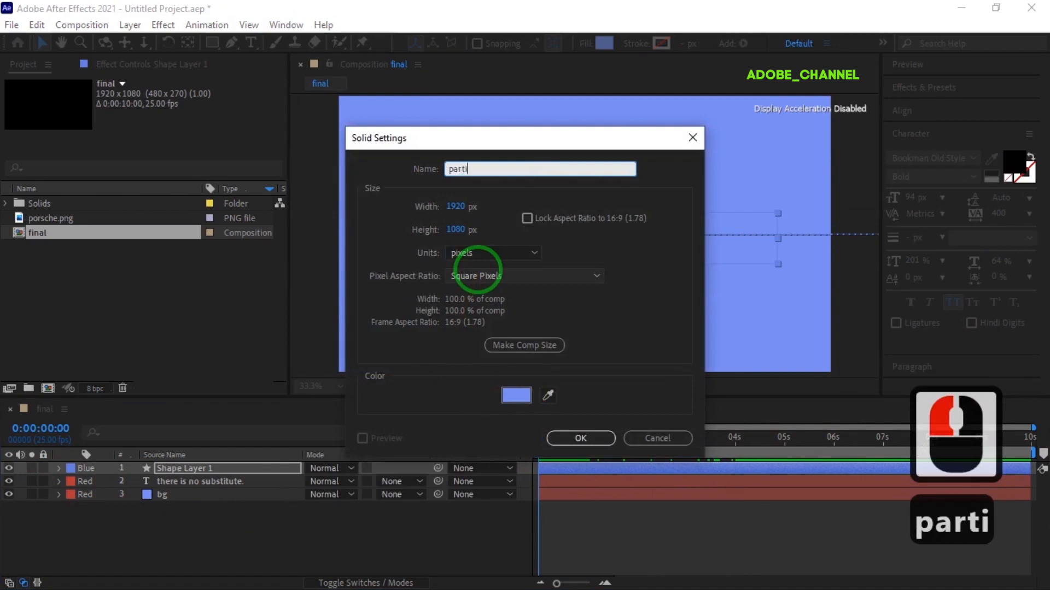
text(c)
click(516, 395)
click(745, 370)
click(1024, 178)
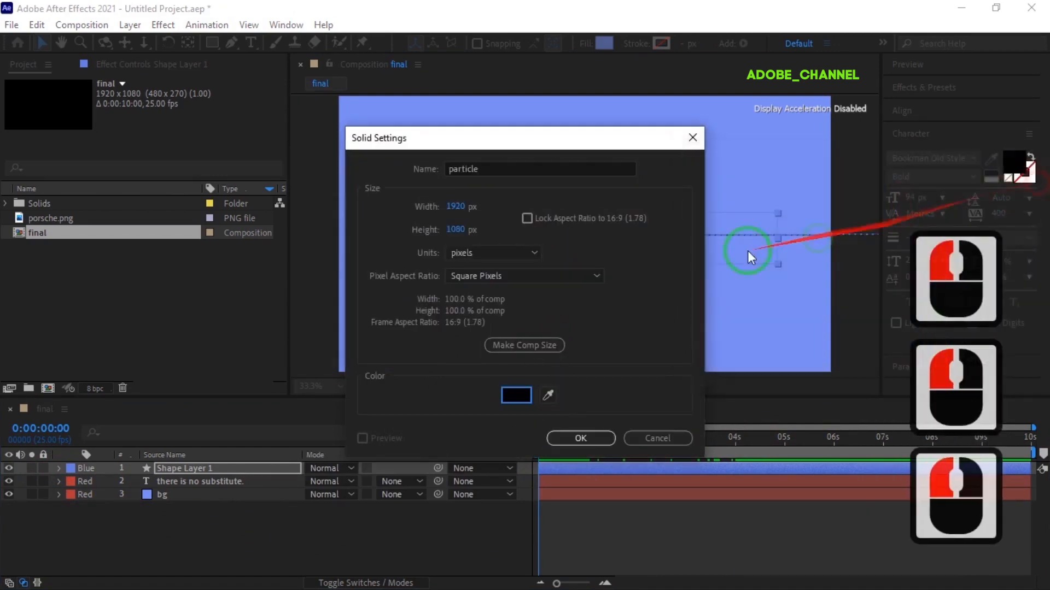
click(579, 438)
- Apply the RG Trapcode Particular effect to the particle solid and expand its Emitter (Master) settings
click(929, 87)
click(924, 105)
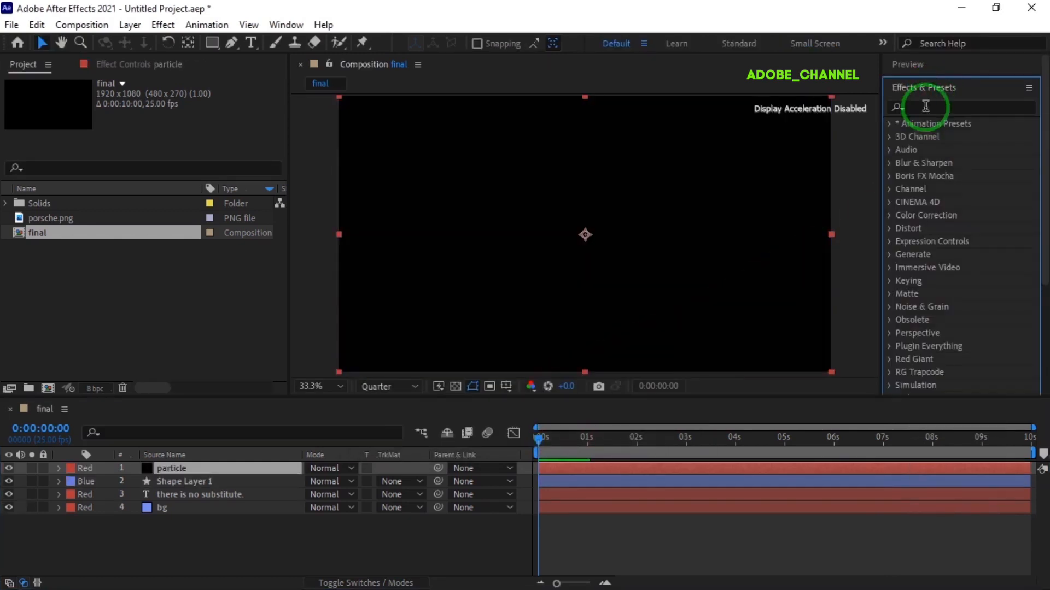
click(925, 106)
text(particu)
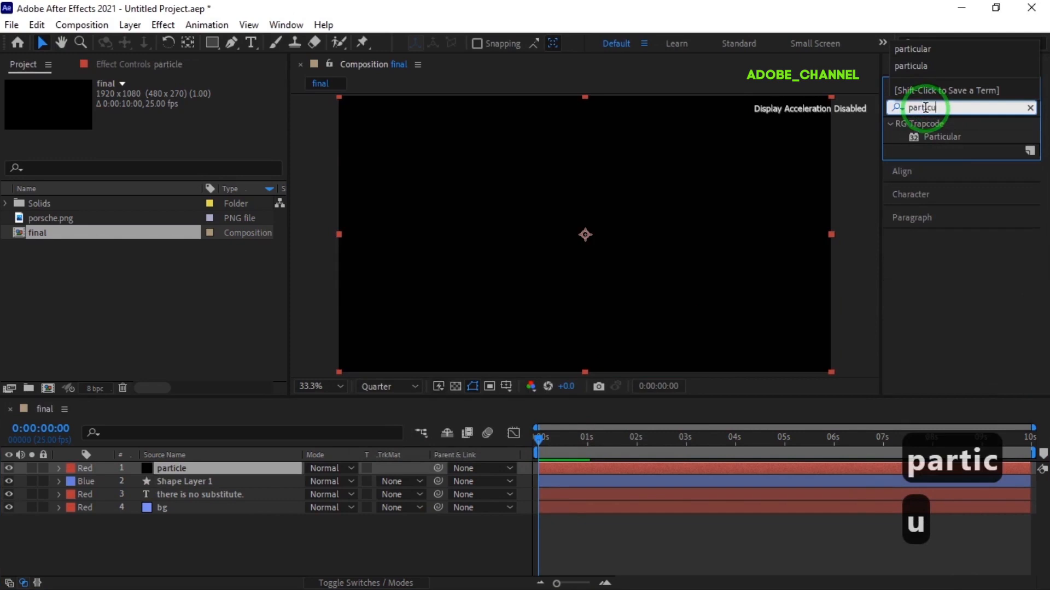
double_click(941, 137)
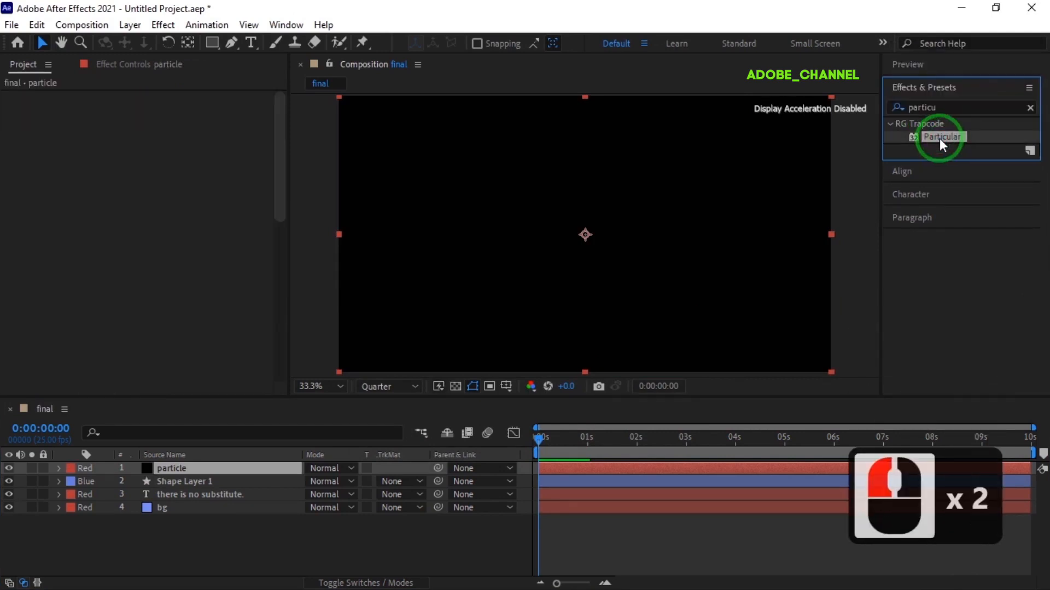
click(20, 195)
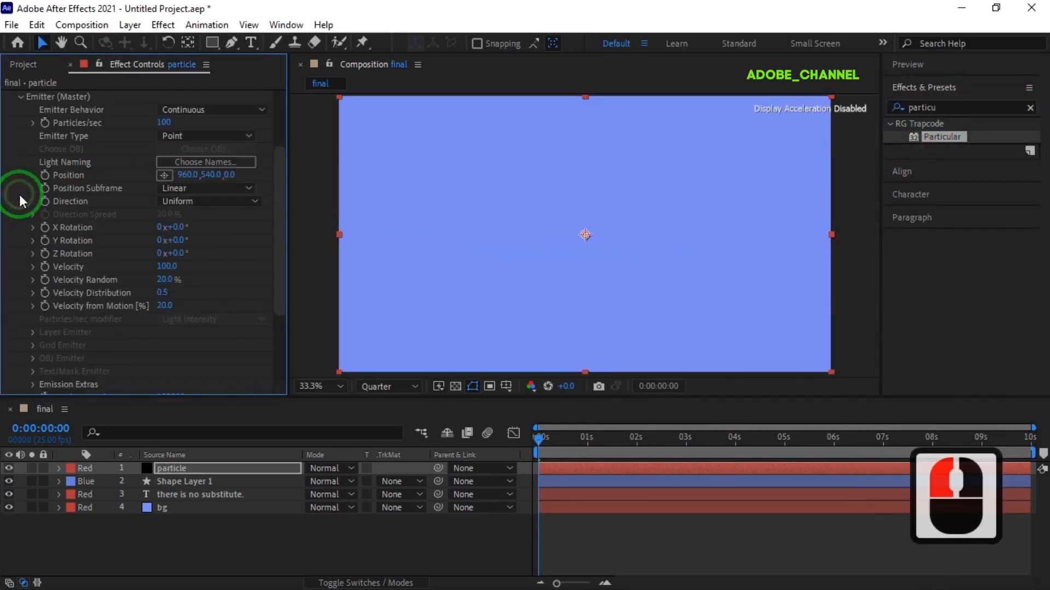
- At 0:00:00:24, keyframe the particle emitter's Particles/sec at 500000
click(54, 428)
text(24)
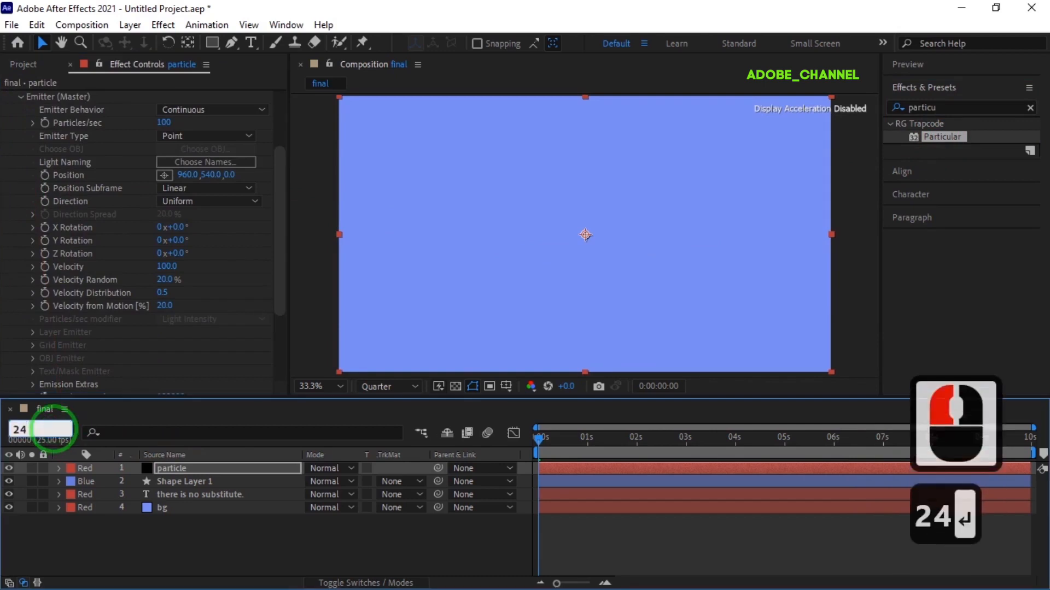
click(45, 123)
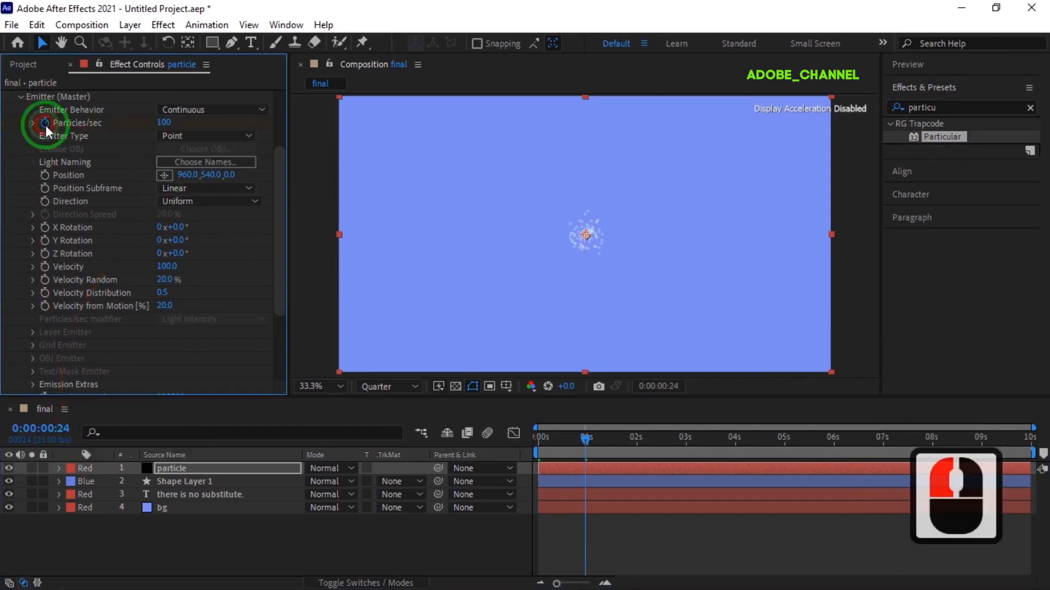
click(164, 123)
text(30000)
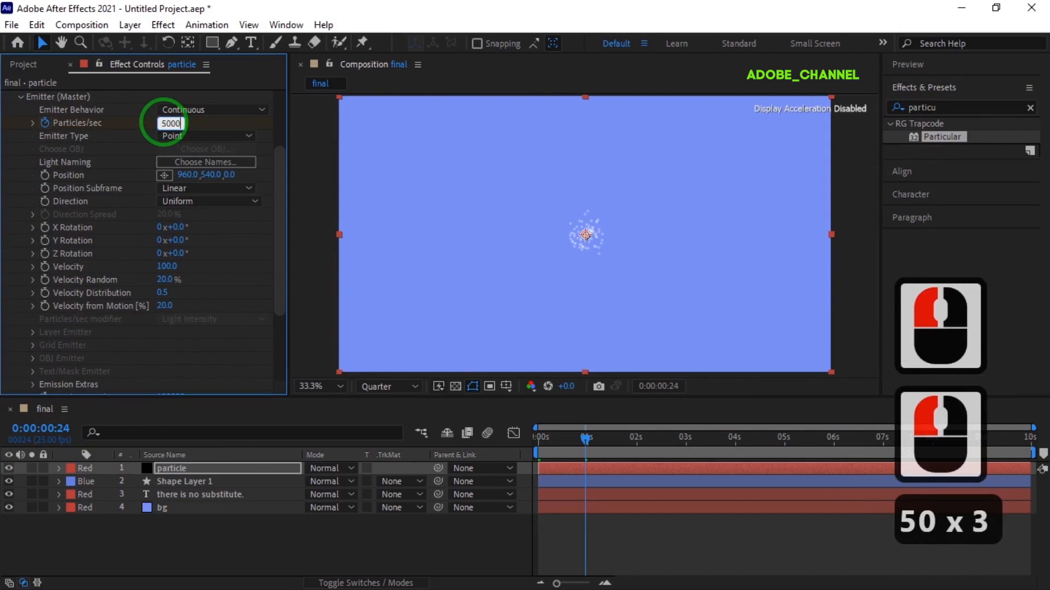
key(Return)
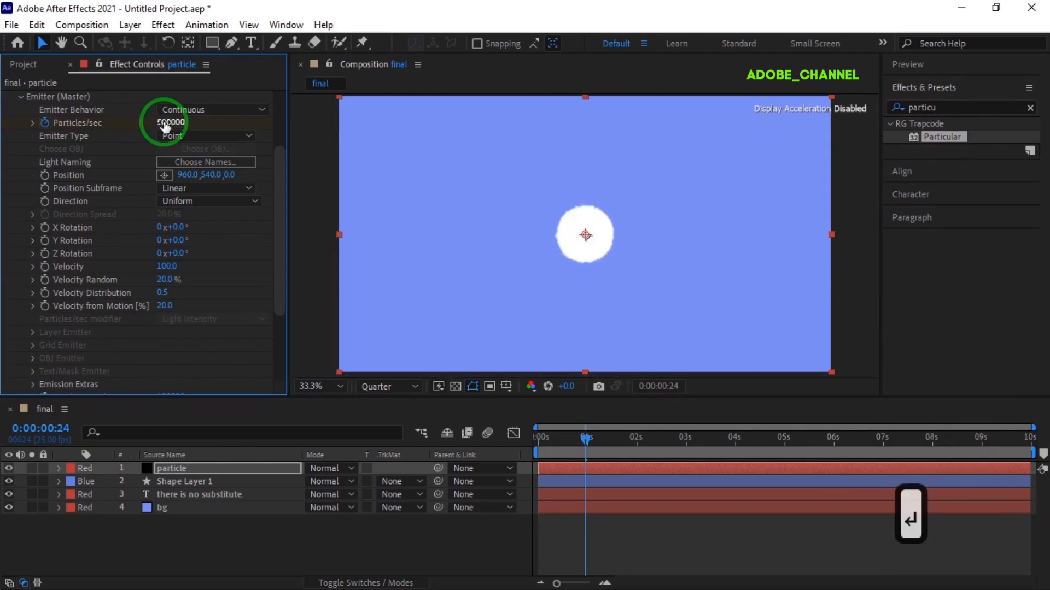
- Reveal the particle layer's keyframes and add a Particles/sec keyframe with the same value at 0:00:02:11
key(u)
click(41, 428)
text(211)
key(Return)
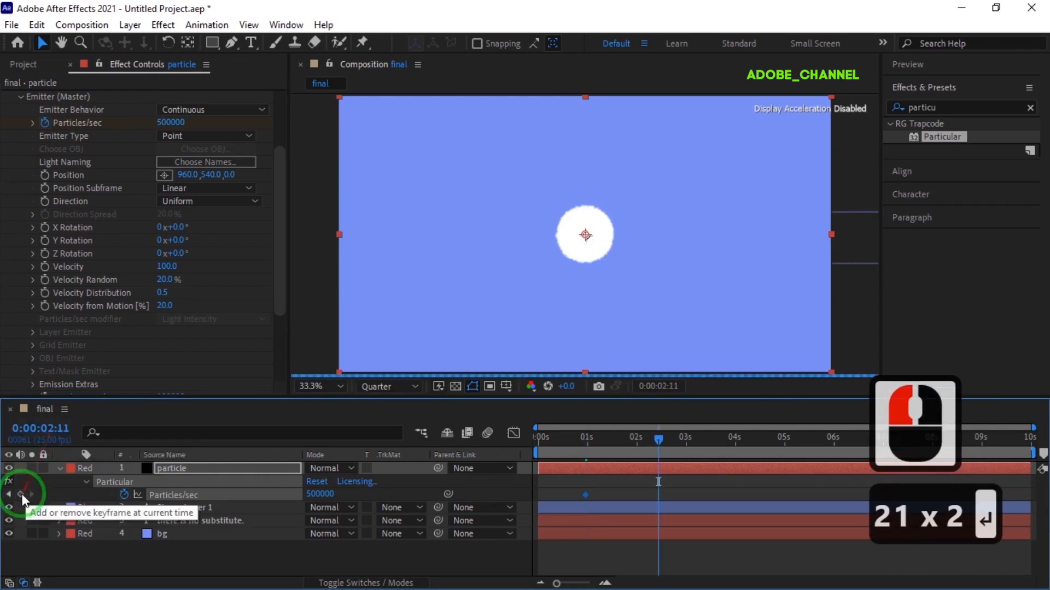
click(21, 494)
- At 0:00:04:02, set Particles/sec to 0, then change the Emitter Type to Sphere
click(48, 429)
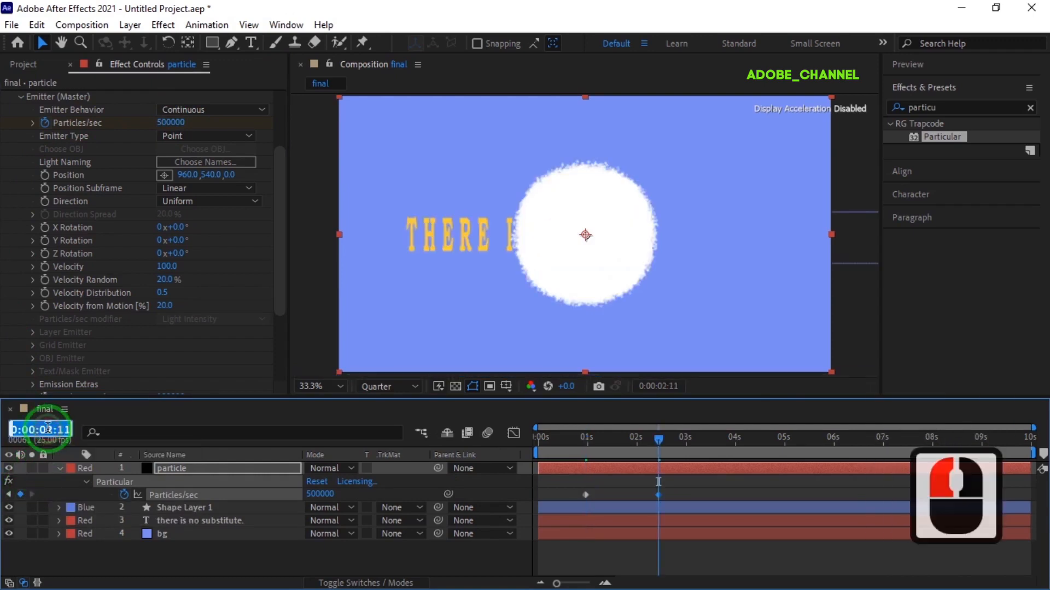
text(402)
key(Return)
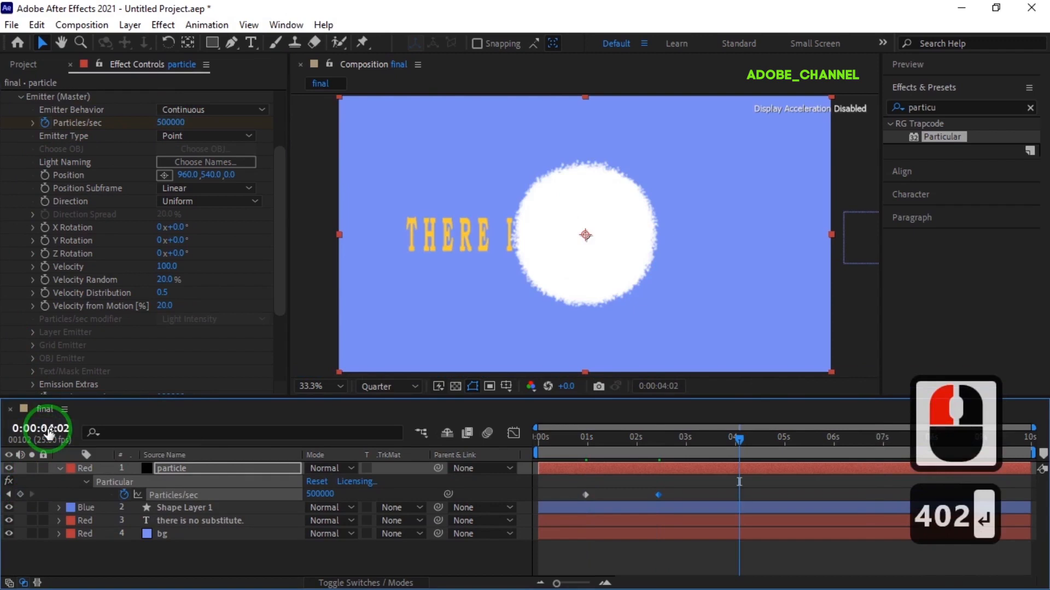
click(321, 494)
text(0)
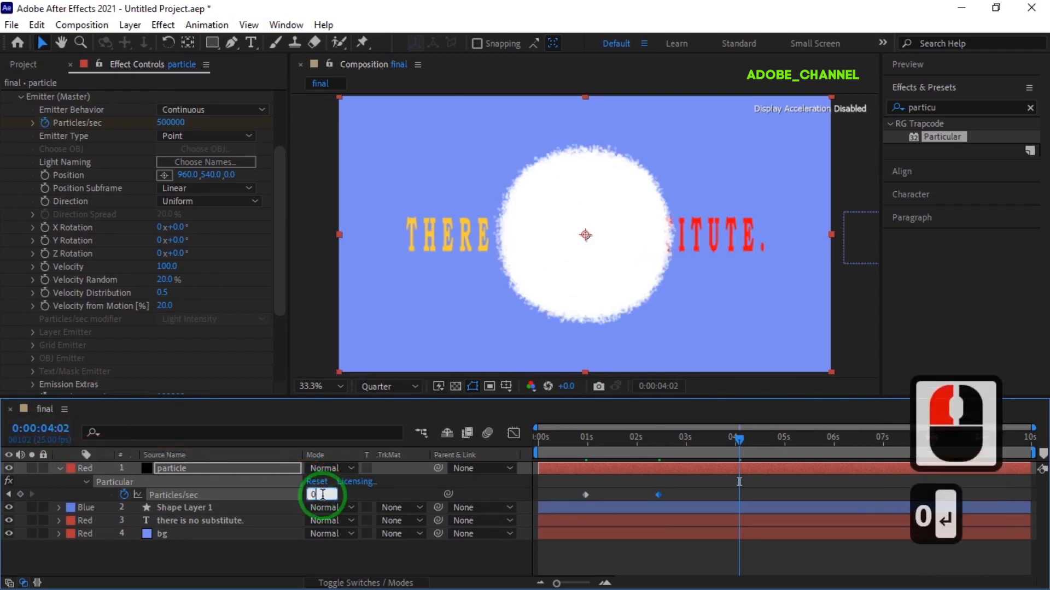
click(245, 137)
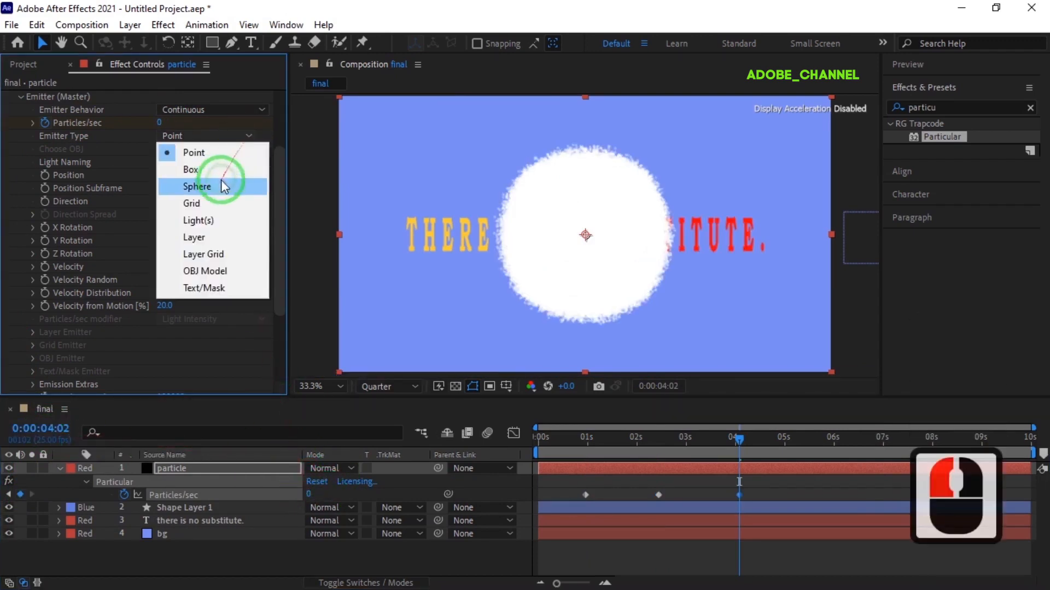
click(222, 186)
- At the start of the timeline, keyframe the emitter's Position with an X value of -417
drag(741, 442, 524, 443)
click(45, 176)
click(200, 466)
key(u)
key(u)
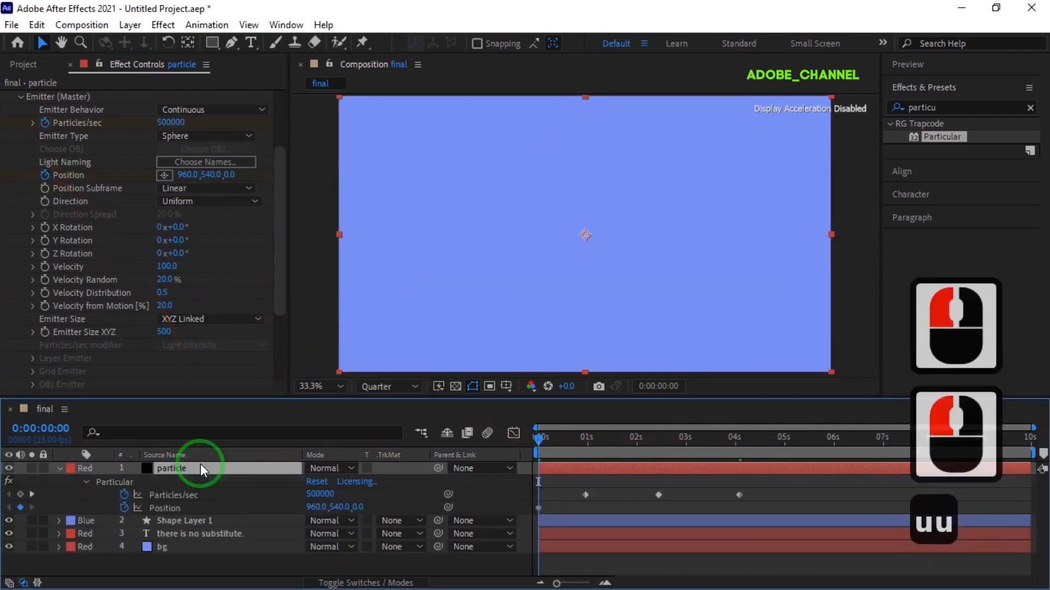
click(316, 506)
text(-417)
key(Return)
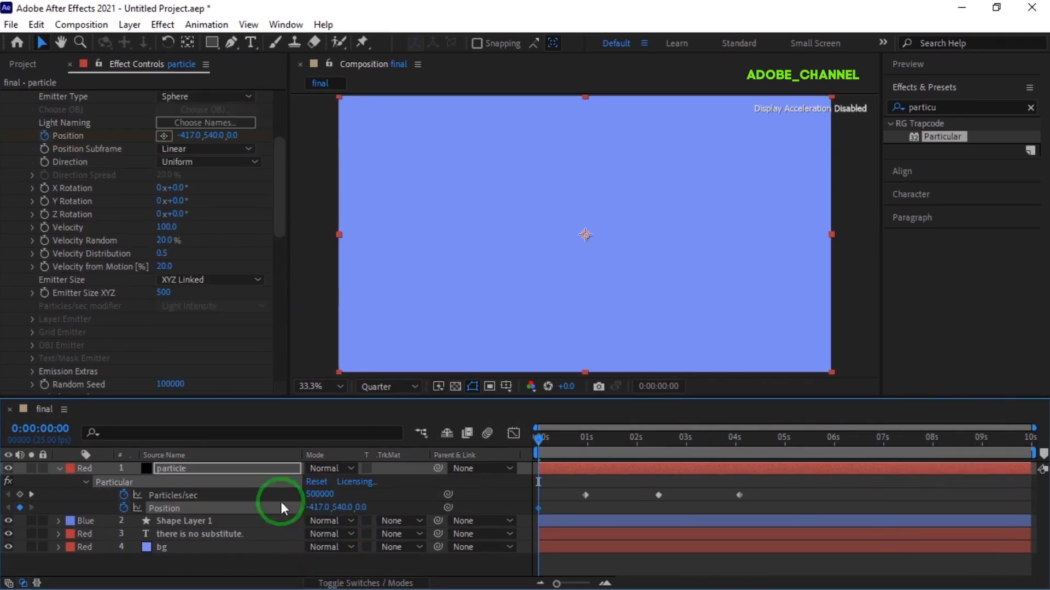
- At 0:00:03:17, set the emitter Position's X value to 2432
click(45, 428)
text(317)
key(Return)
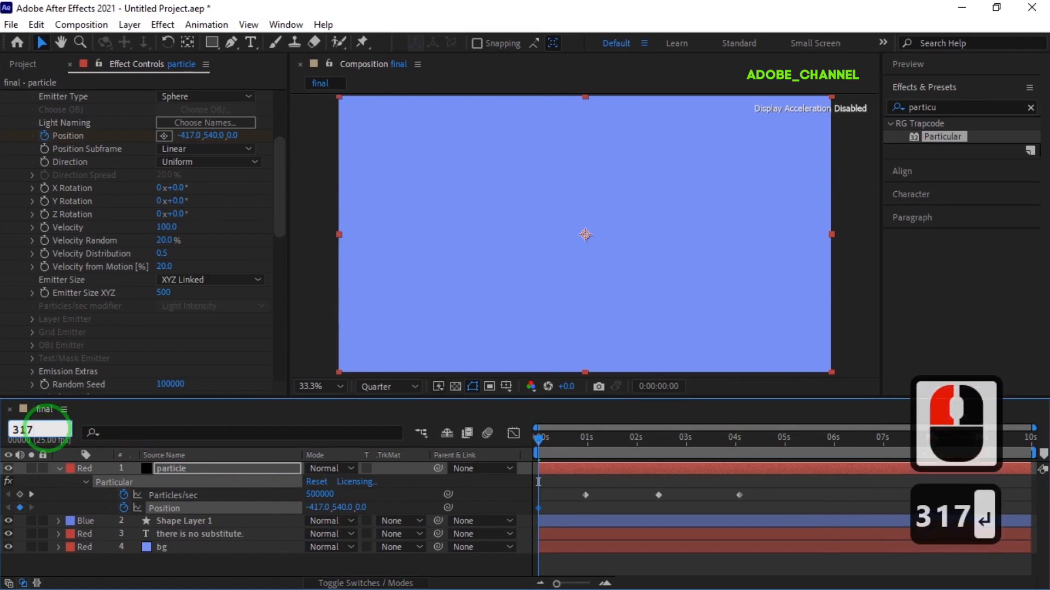
click(317, 508)
text(2432)
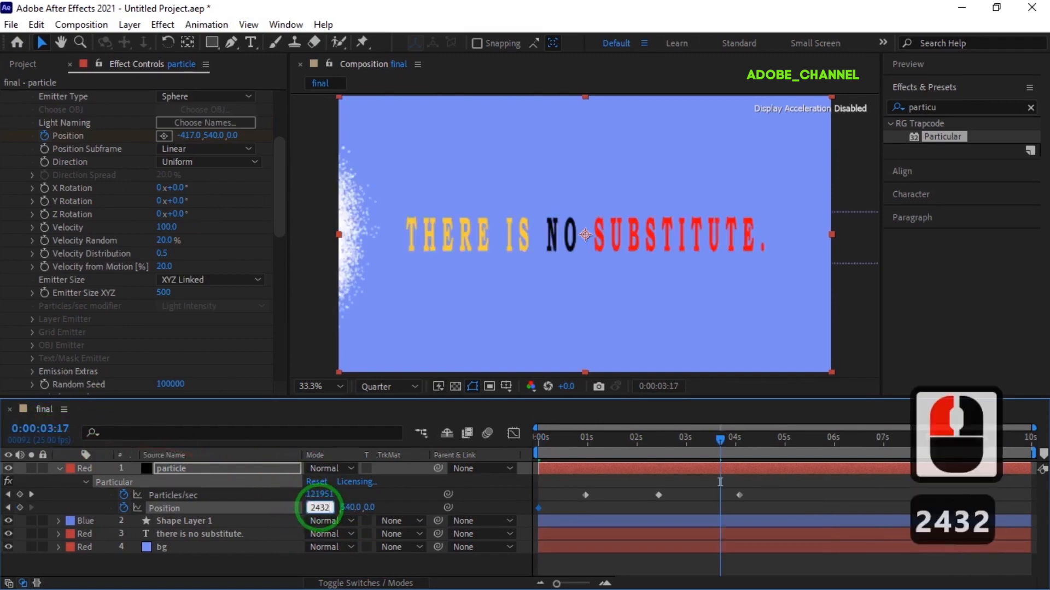
key(Return)
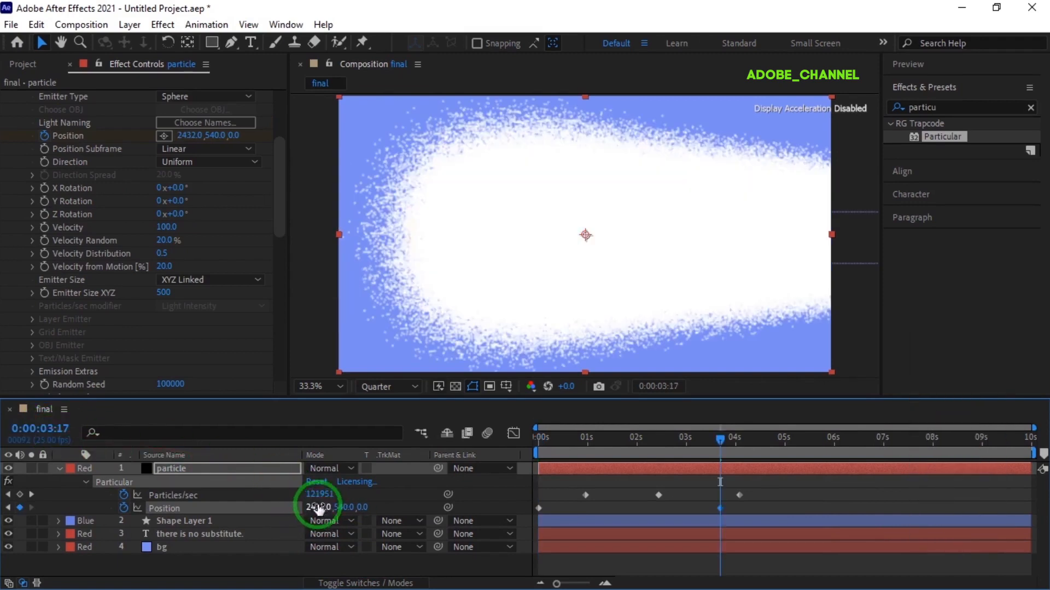
- Set the emitter's Direction to Directional, with X Rotation 6°, Y Rotation -6° and Velocity 0
click(255, 162)
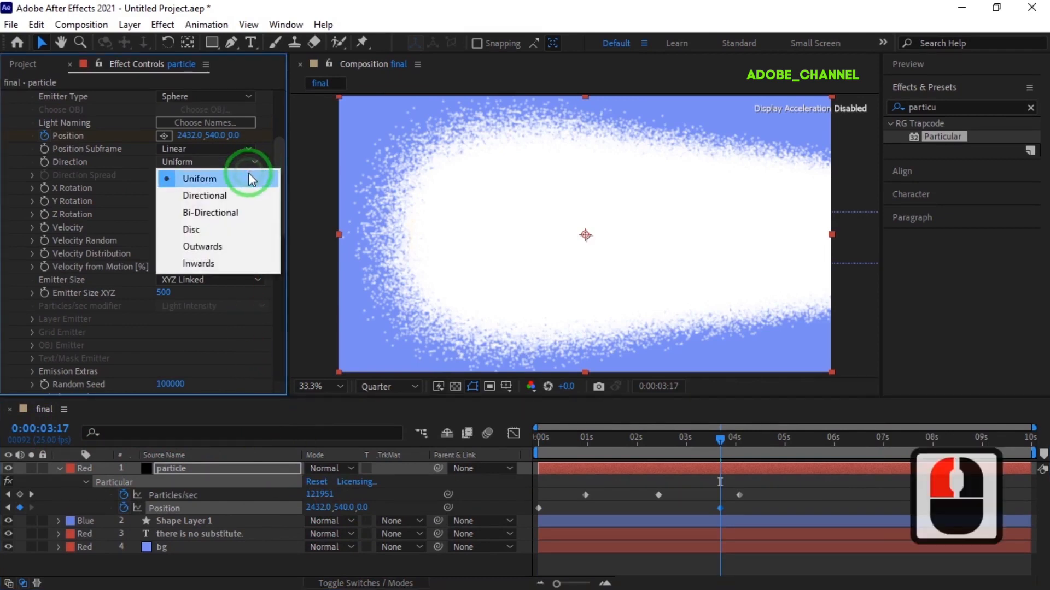
click(233, 196)
click(180, 187)
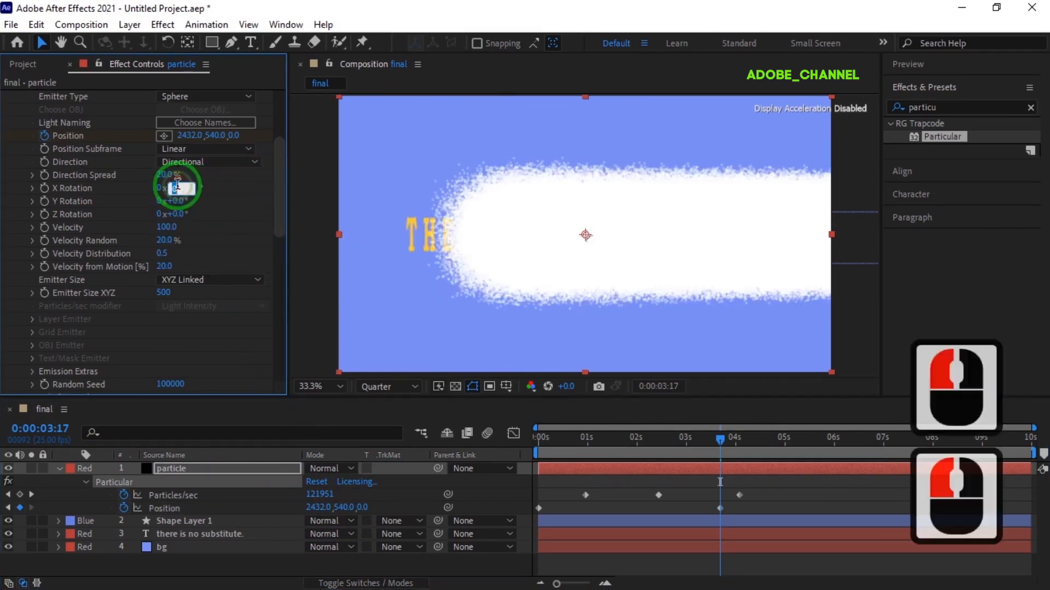
text(6)
key(Return)
click(176, 201)
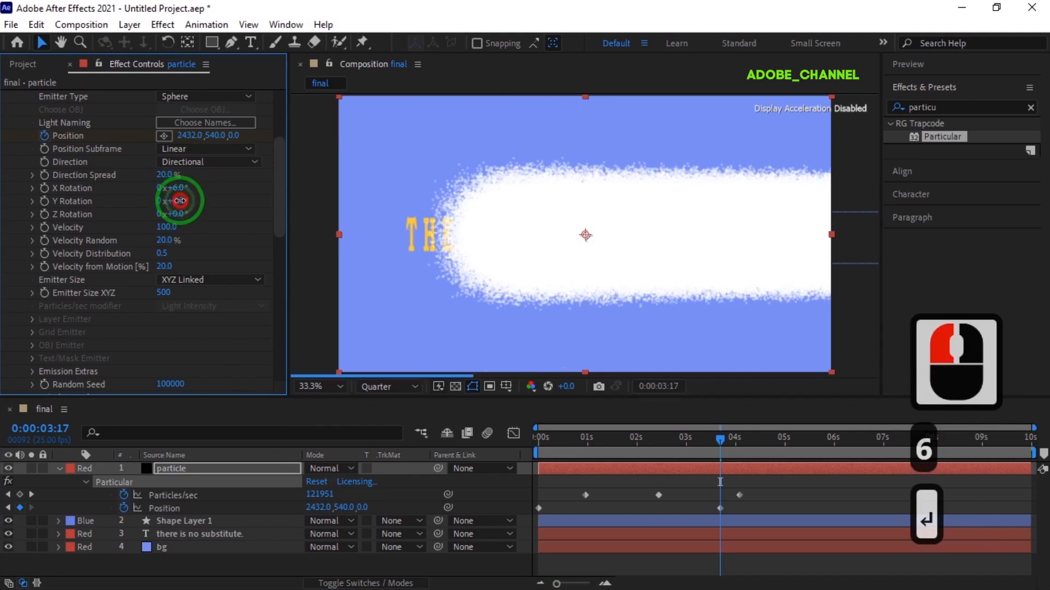
text(-6)
key(Return)
click(166, 227)
text(0)
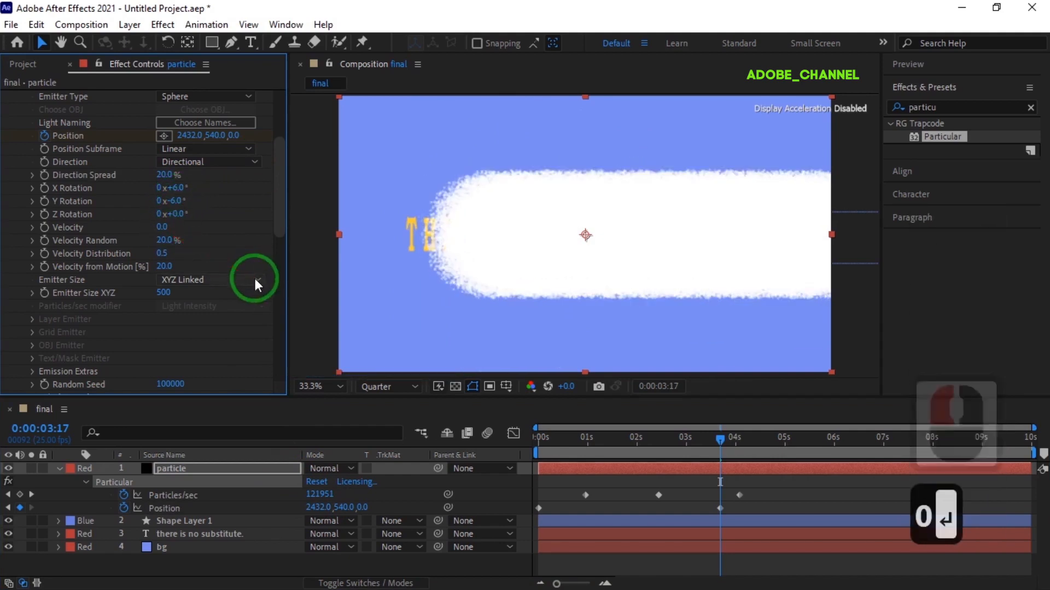
- Switch Emitter Size to XYZ Individual and set it to X 1000, Y 0 and Z 1000
click(254, 278)
click(244, 316)
click(163, 292)
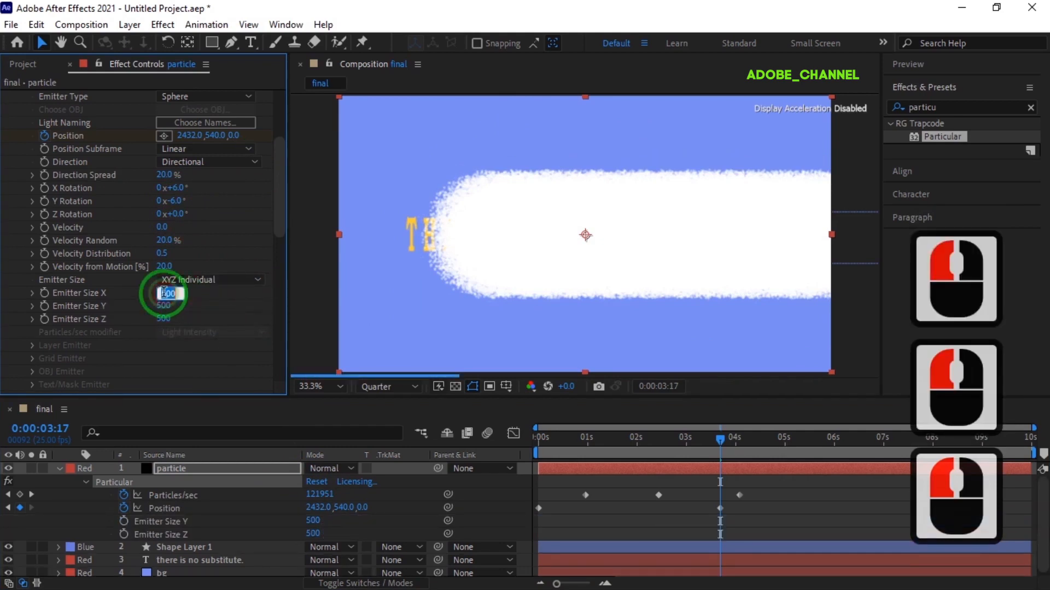
text(1000)
key(Return)
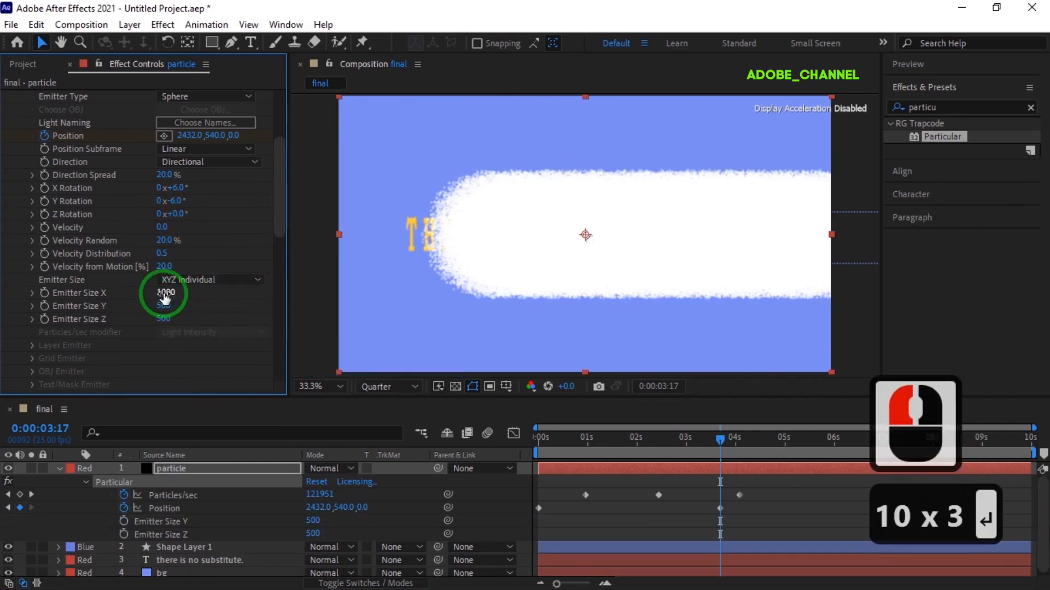
click(163, 306)
text(0)
key(Return)
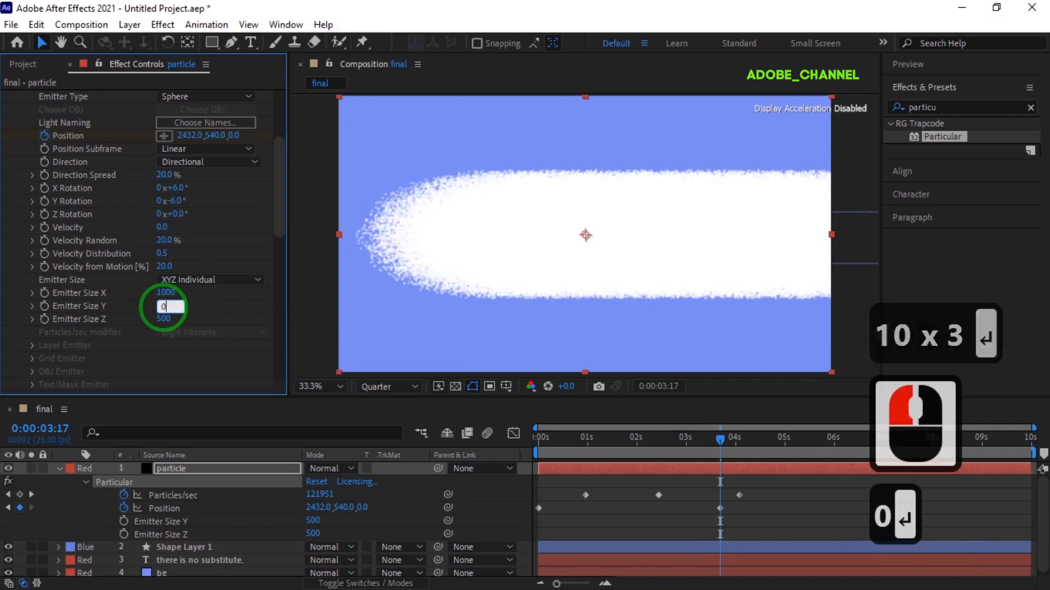
click(162, 318)
text(1000)
key(Return)
- Expand the Particle (Master) settings and set Life to 3.5 seconds and Size to 0.5
scroll(197, 355, down, 4)
click(24, 333)
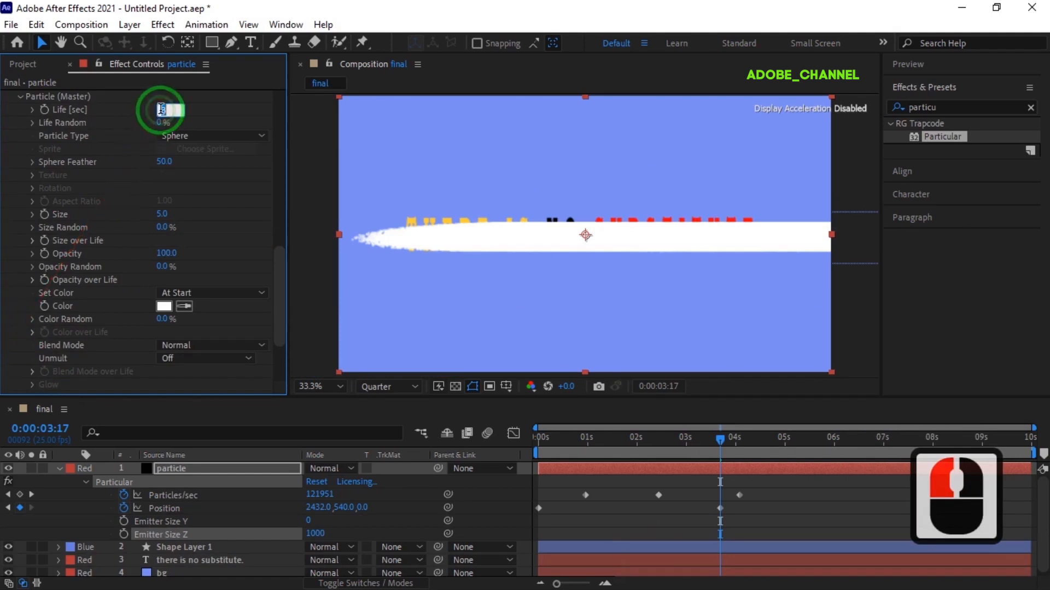
text(3.5)
key(Return)
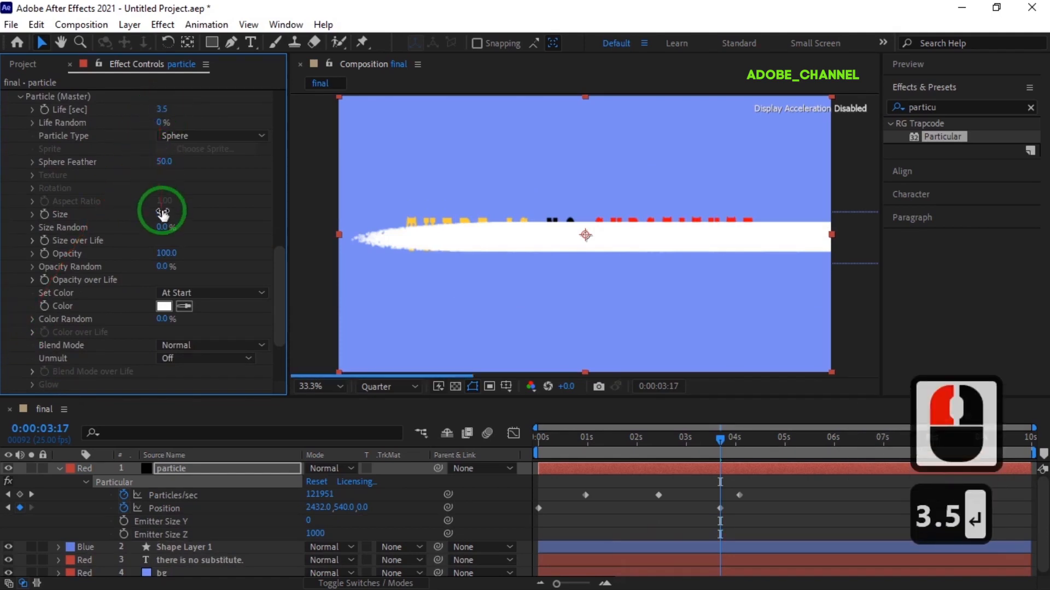
click(162, 213)
text(.5)
key(Return)
- Expand Size over Life and apply the preset curve that falls linearly from full size to zero
click(43, 241)
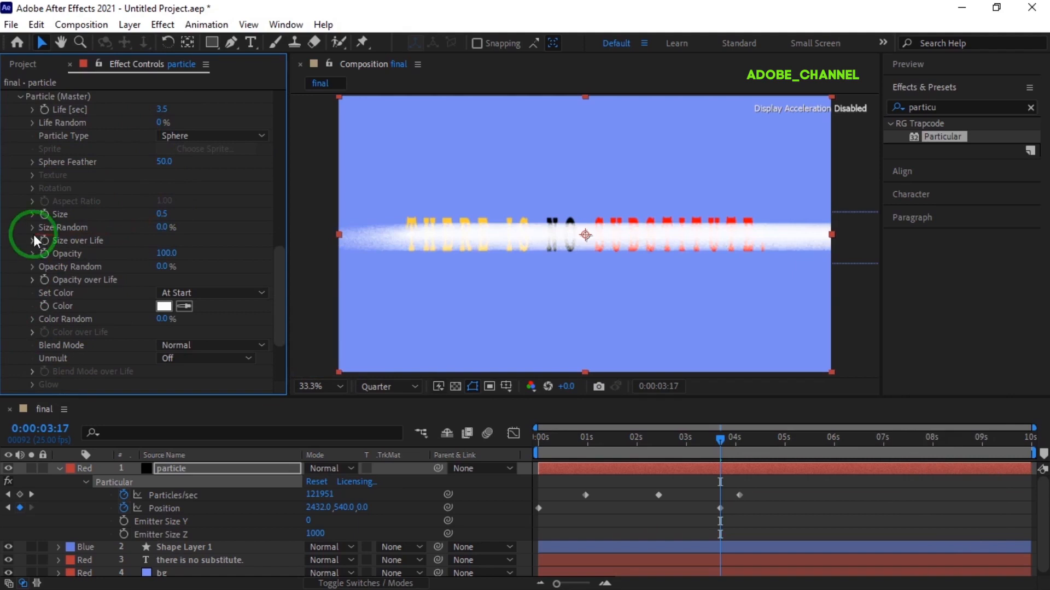
click(32, 241)
click(246, 266)
click(245, 304)
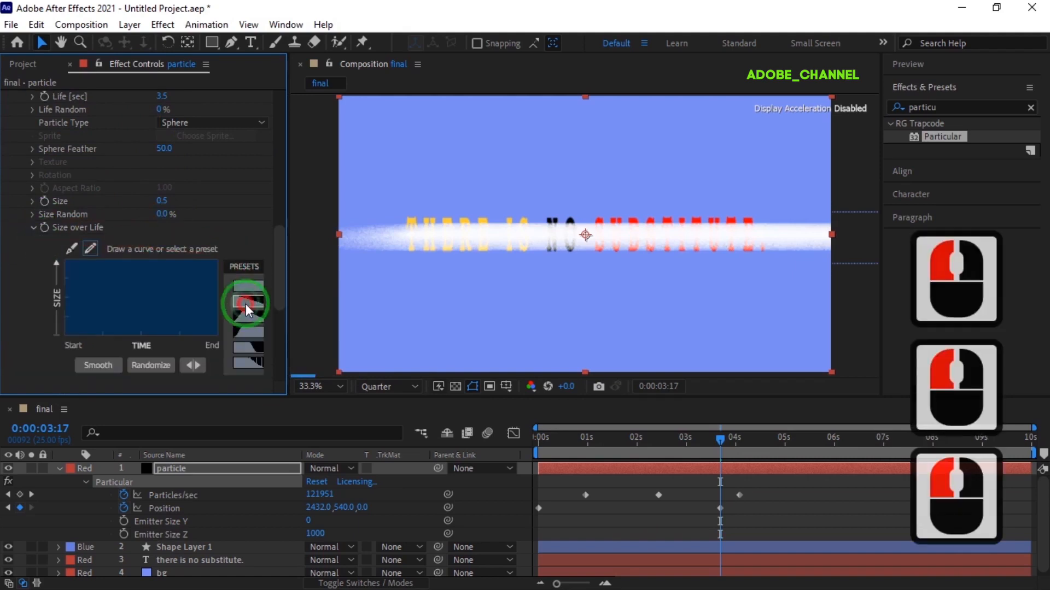
- Expand Opacity over Life and apply the preset curve that falls linearly from full opacity to zero
scroll(84, 267, down, 4)
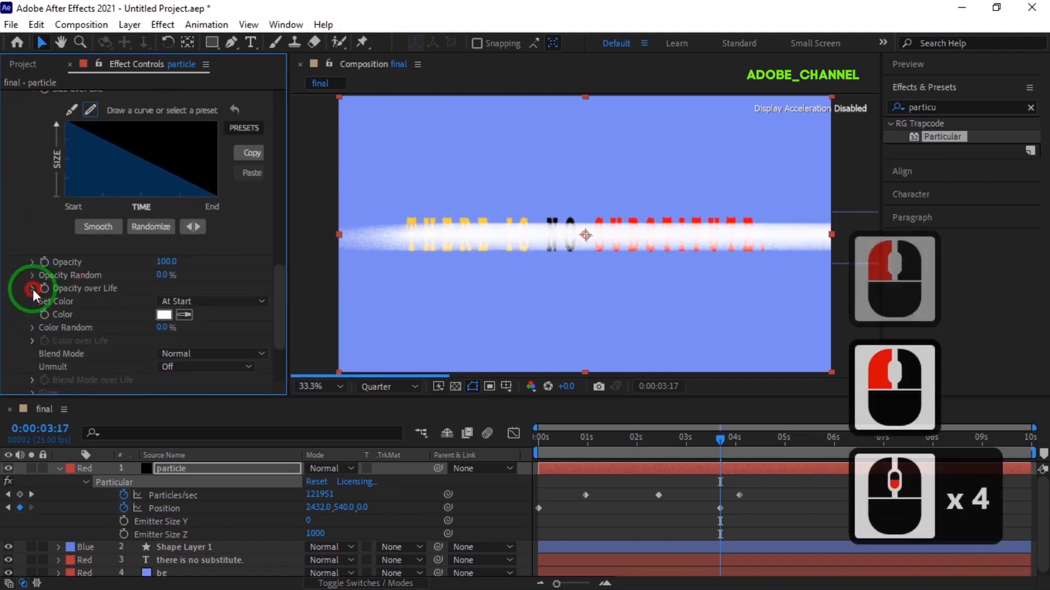
click(33, 290)
click(253, 268)
click(242, 301)
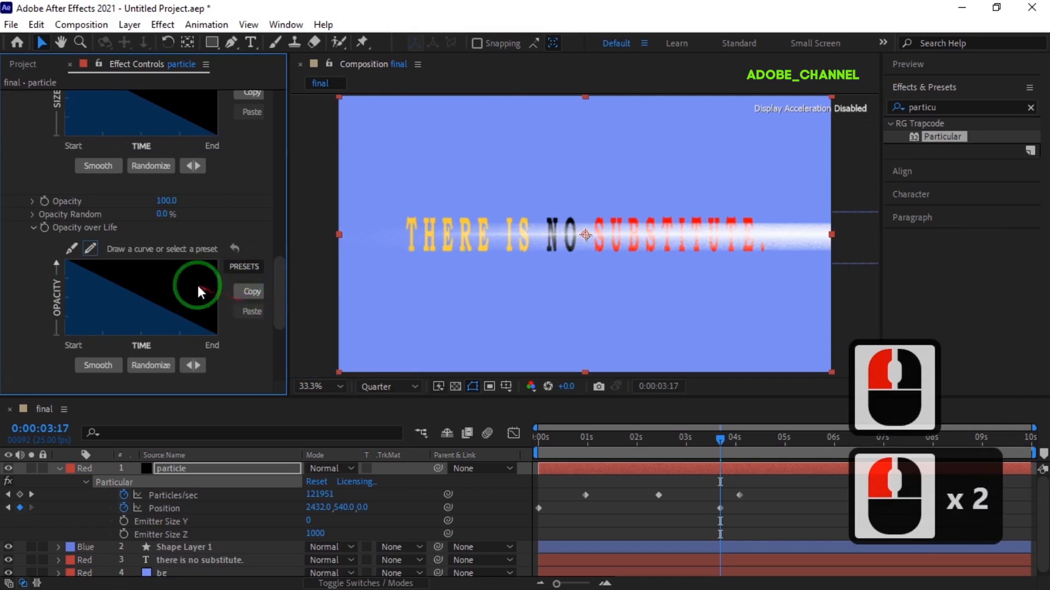
- Set the particle Color to FECC32 and keyframe it at the start of the timeline
scroll(194, 282, down, 4)
click(163, 275)
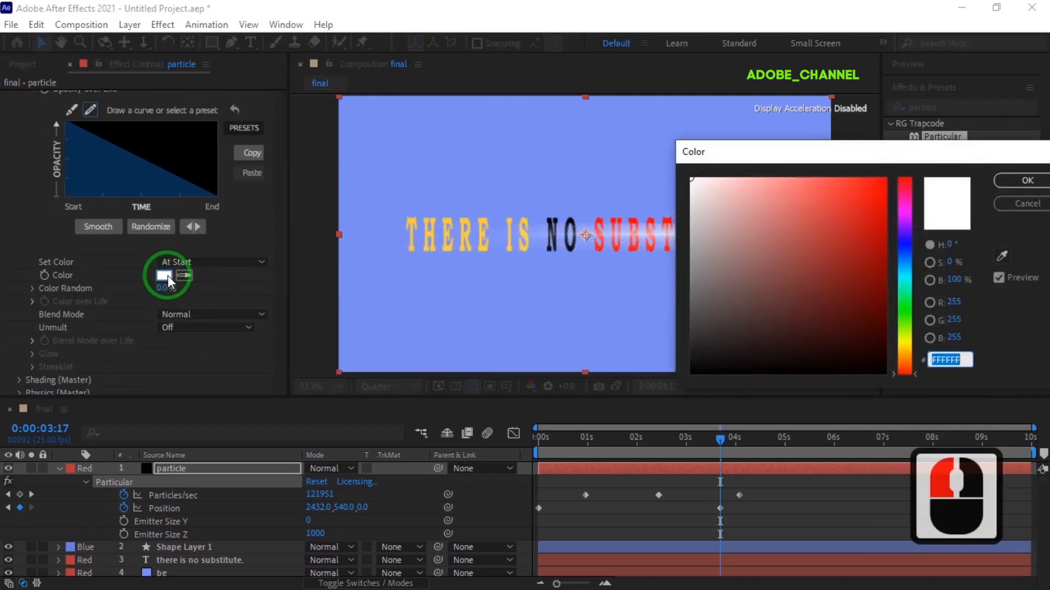
text(fecc32)
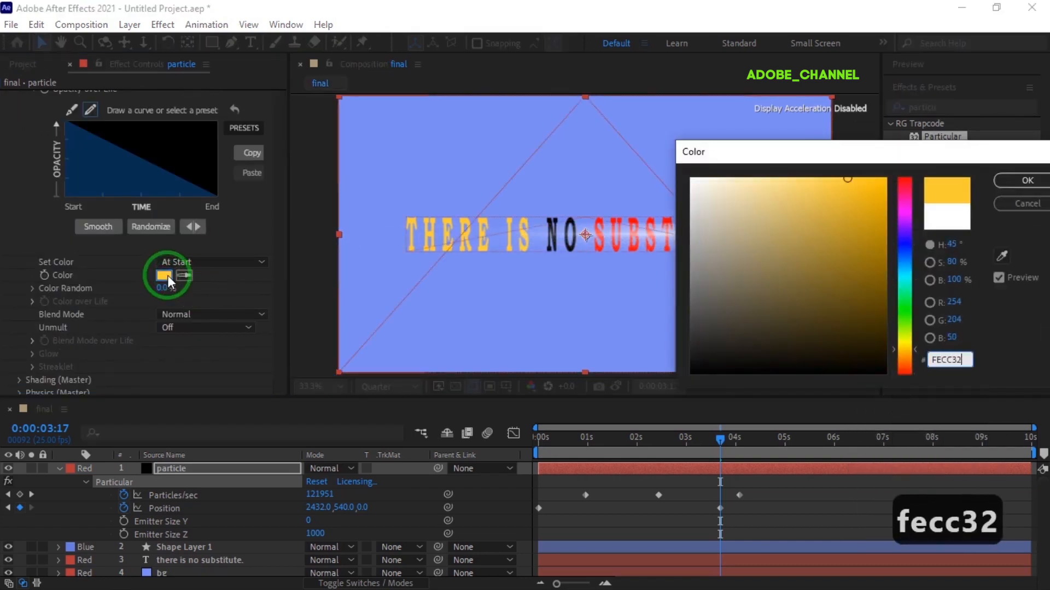
key(Return)
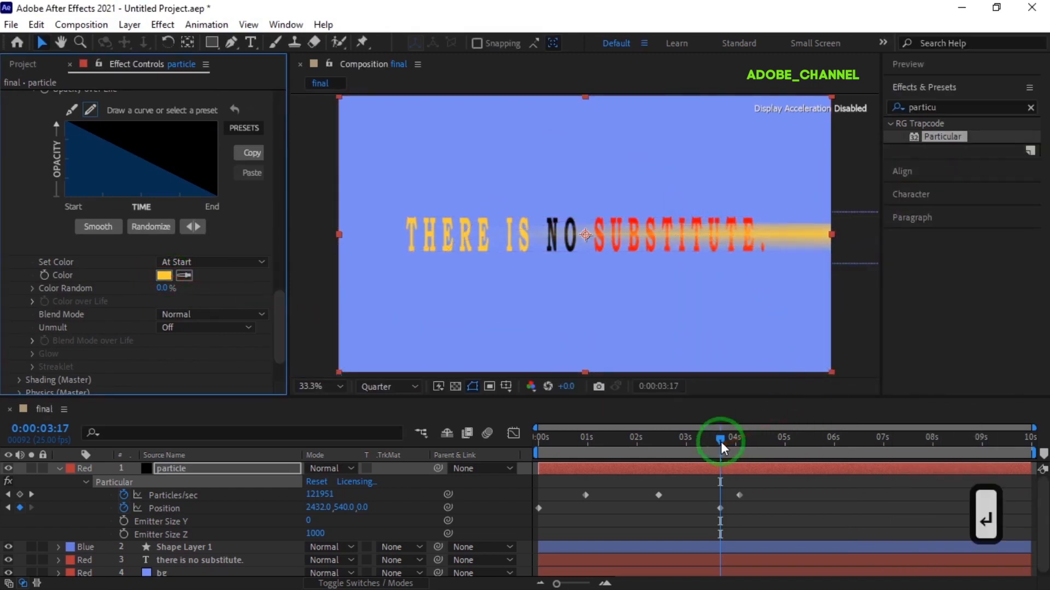
drag(720, 438, 481, 460)
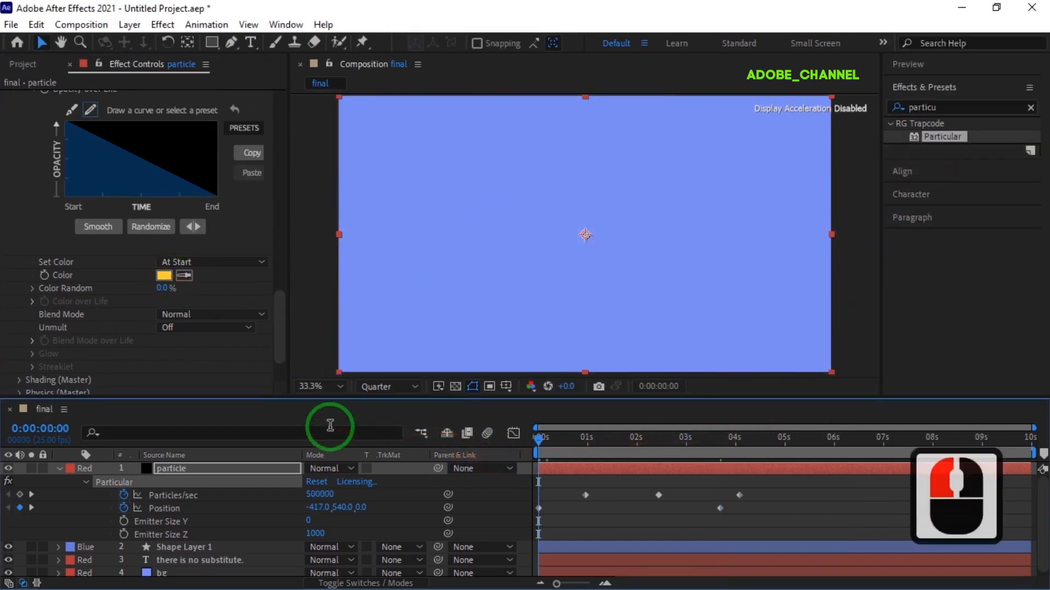
- At 0:00:01:18, change the particle Color to black
click(41, 428)
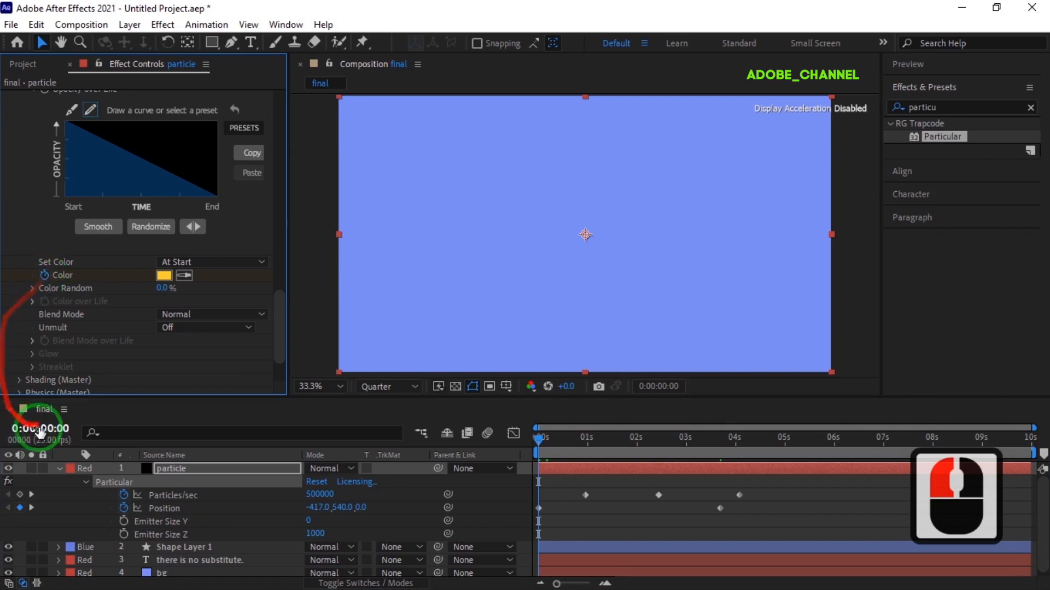
text(118)
key(Return)
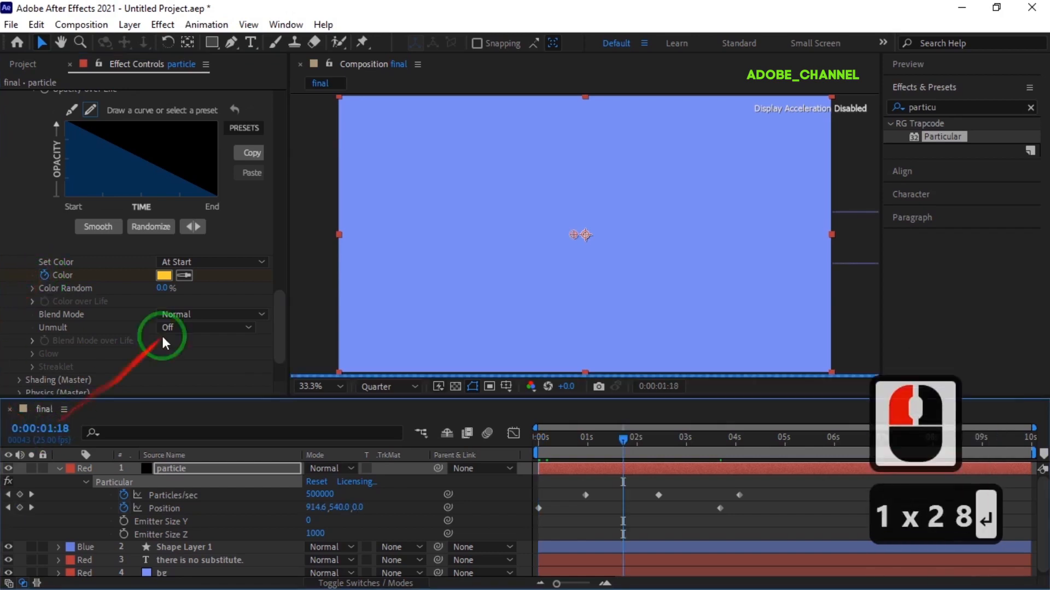
click(164, 275)
click(756, 373)
click(1026, 182)
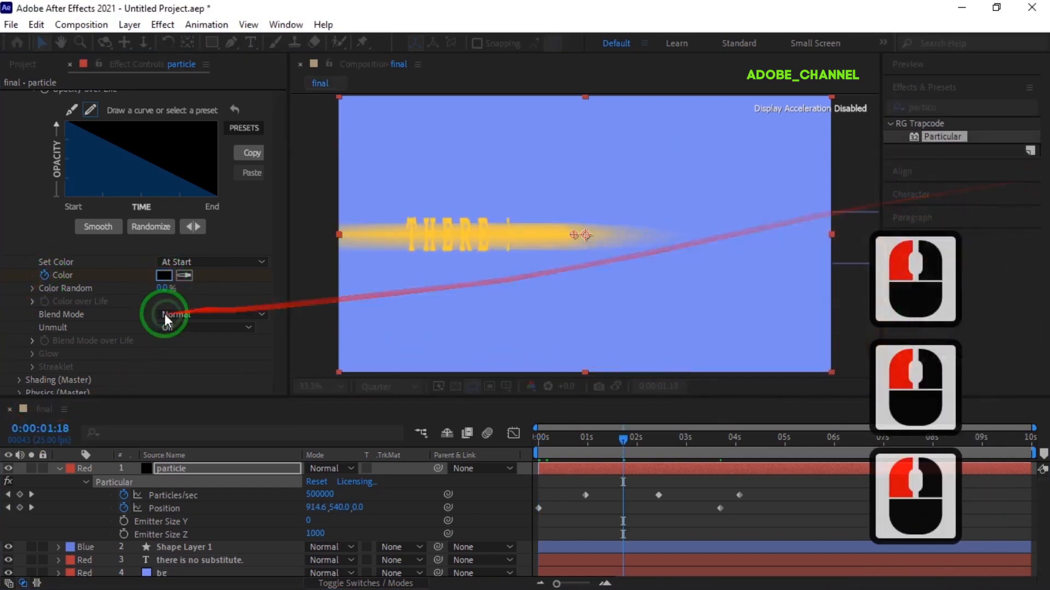
- At 0:00:02:07, change the particle Color to FF0100
click(44, 432)
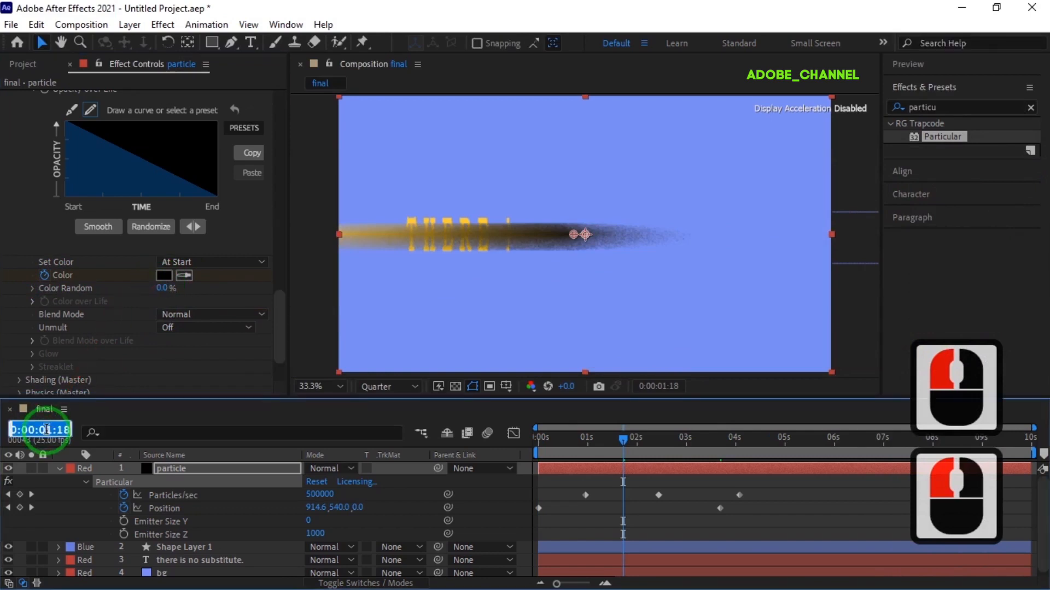
text(207)
key(Return)
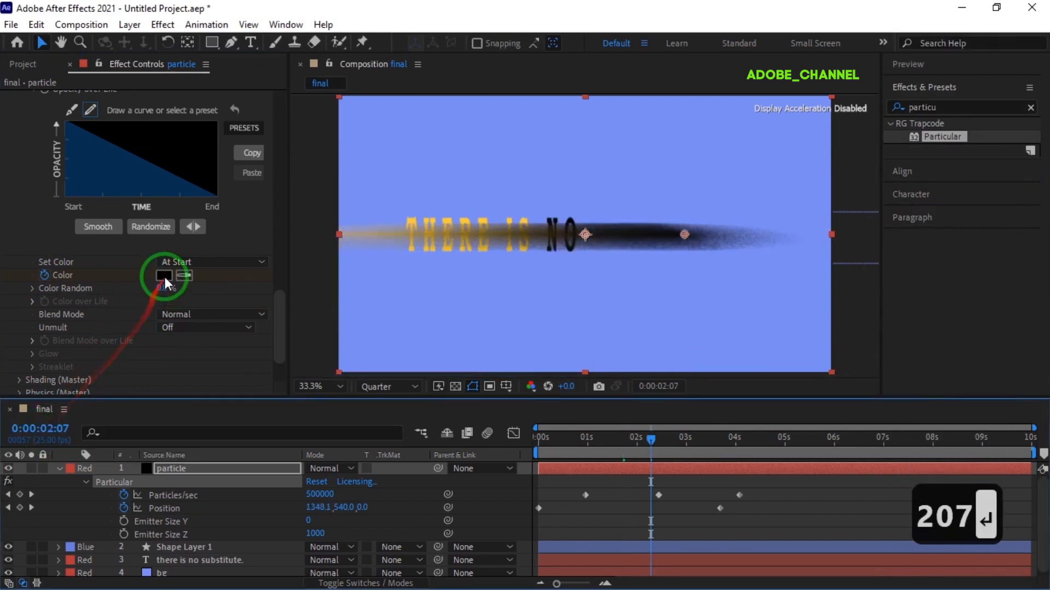
click(164, 275)
text(ff0100)
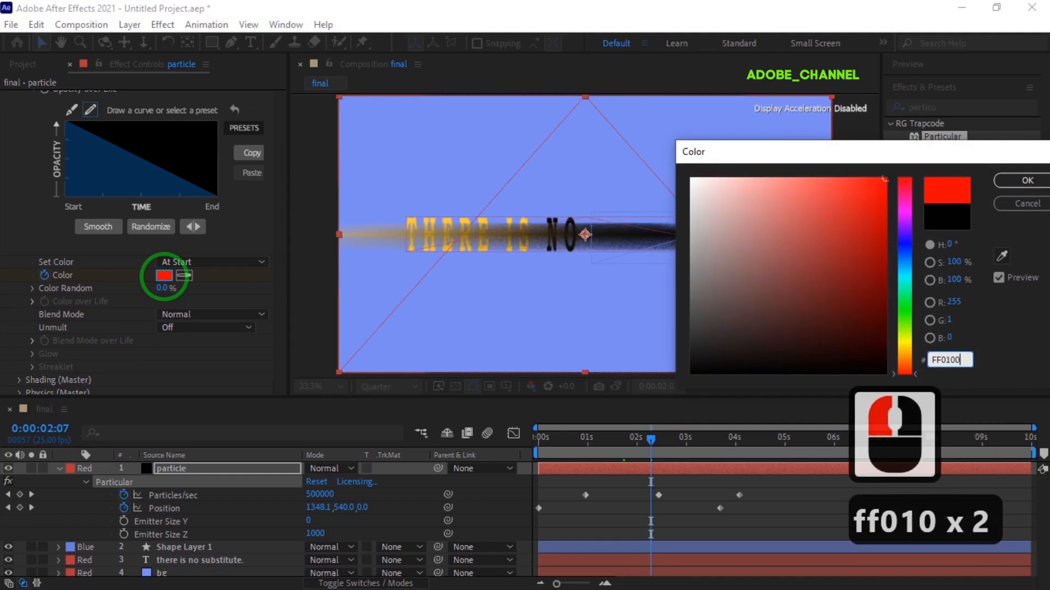
key(Return)
- Set the particle Blend Mode to Screen and the Physics Time Factor to 3
click(261, 313)
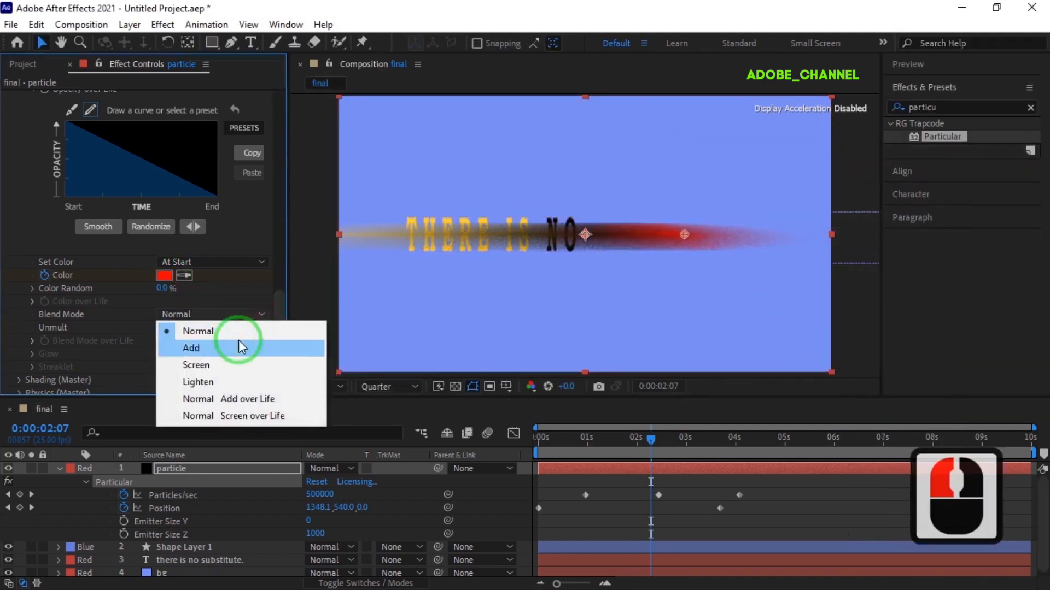
click(235, 359)
scroll(114, 352, down, 1)
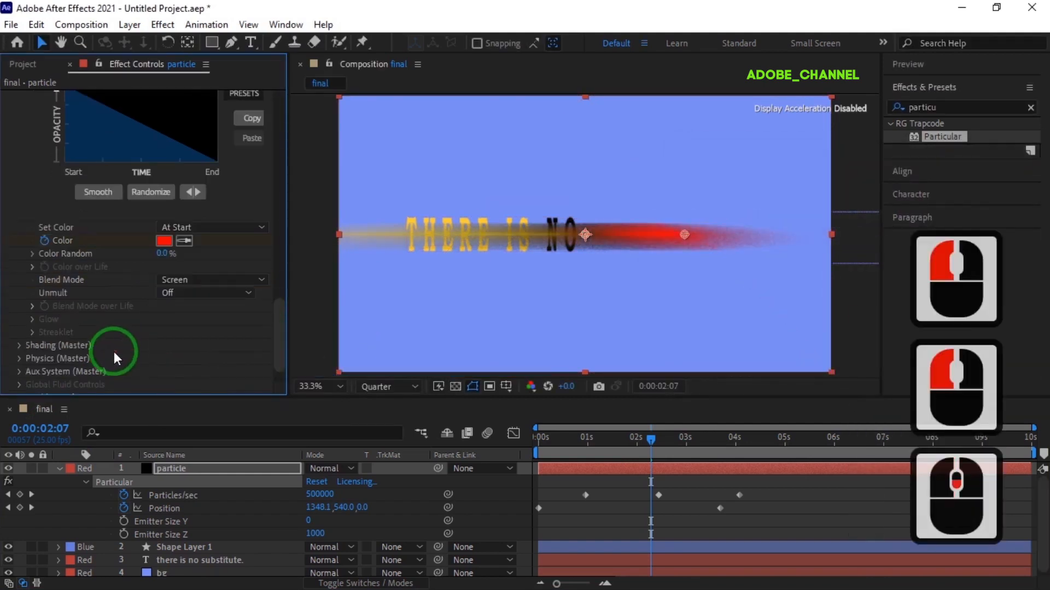
click(19, 358)
scroll(19, 357, down, 1)
click(164, 350)
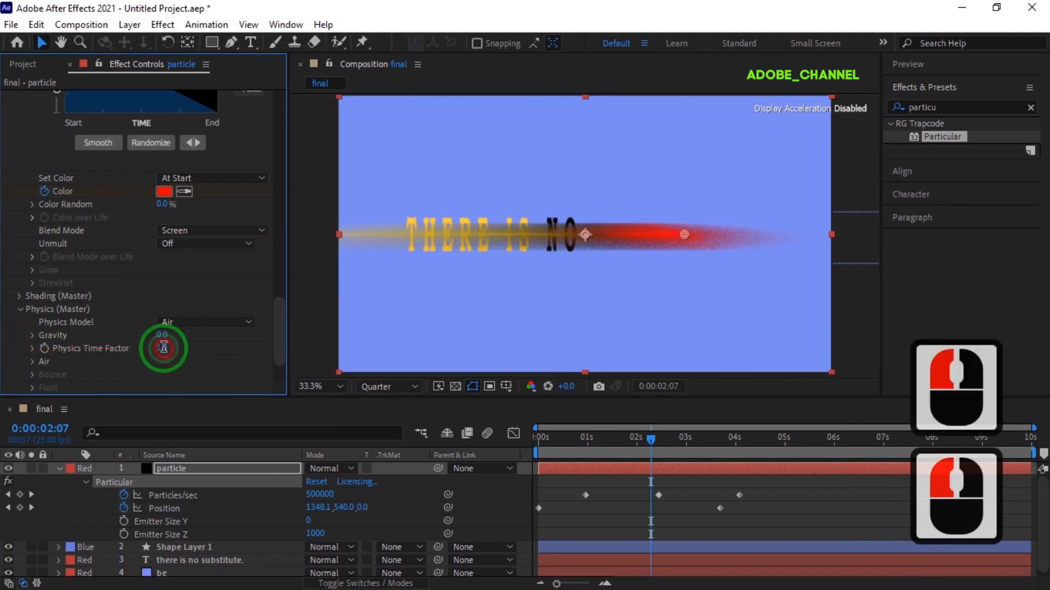
text(3)
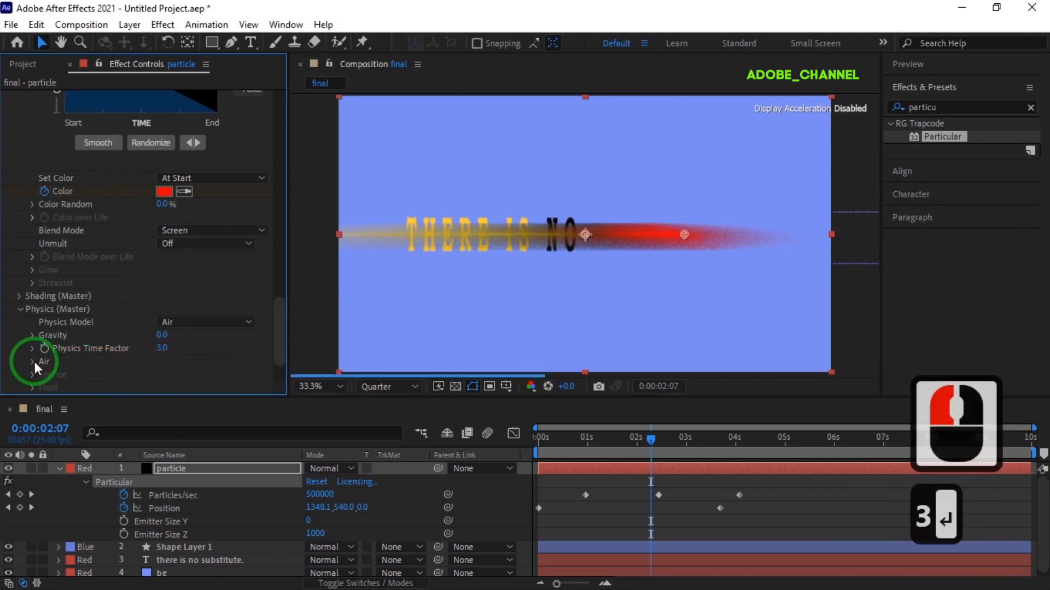
- In the Air physics Turbulence Field, set Affect Size to 3 and Affect Position to 493
click(32, 361)
scroll(35, 359, down, 7)
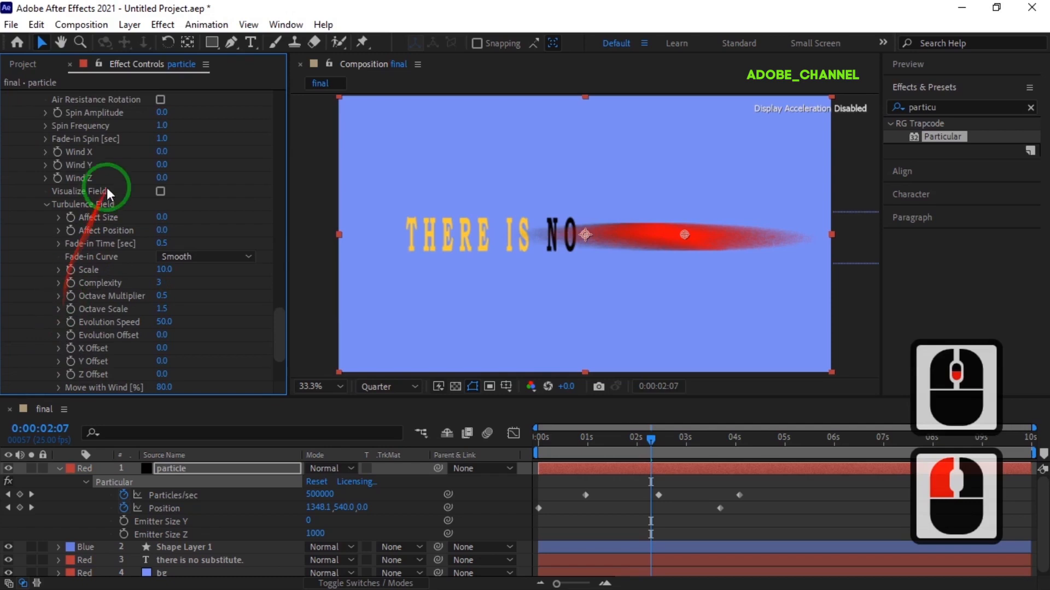
text(3)
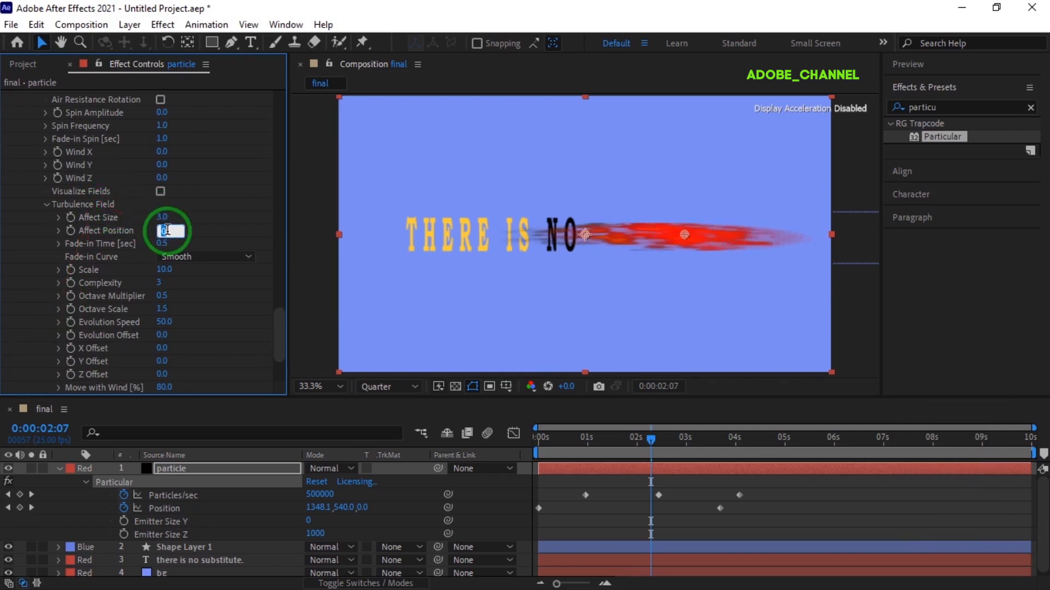
key(Return)
- Set the turbulence Complexity to 2, and both Octave Multiplier and Octave Scale to 0
click(167, 281)
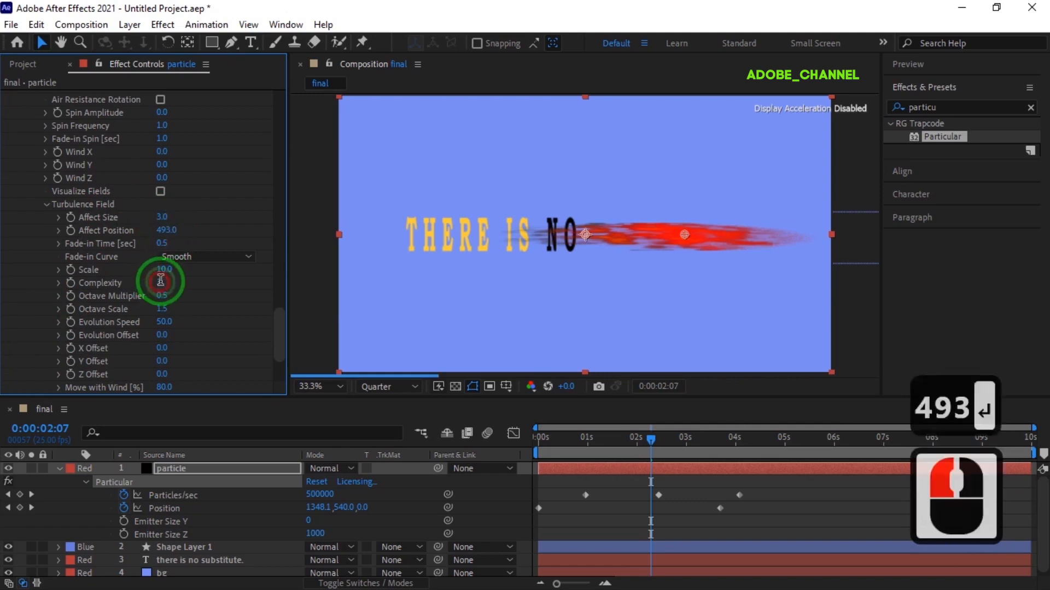
text(2)
key(Return)
click(163, 296)
text(0)
key(Return)
click(161, 308)
text(0)
key(Return)
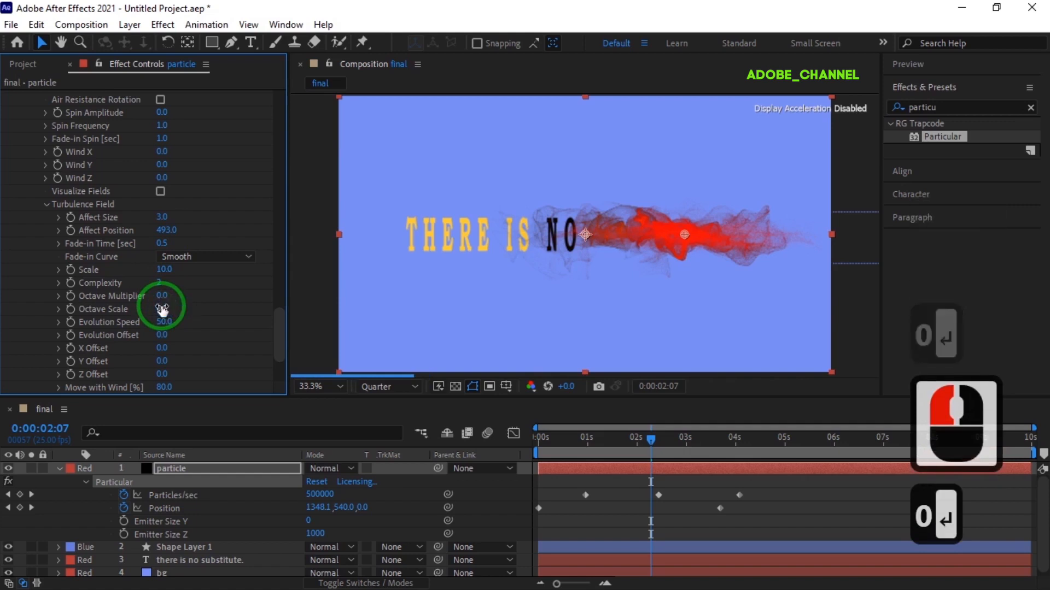
- Collapse the particle layer and check the revealed text at 0:00:05:04
click(60, 470)
drag(653, 439, 792, 444)
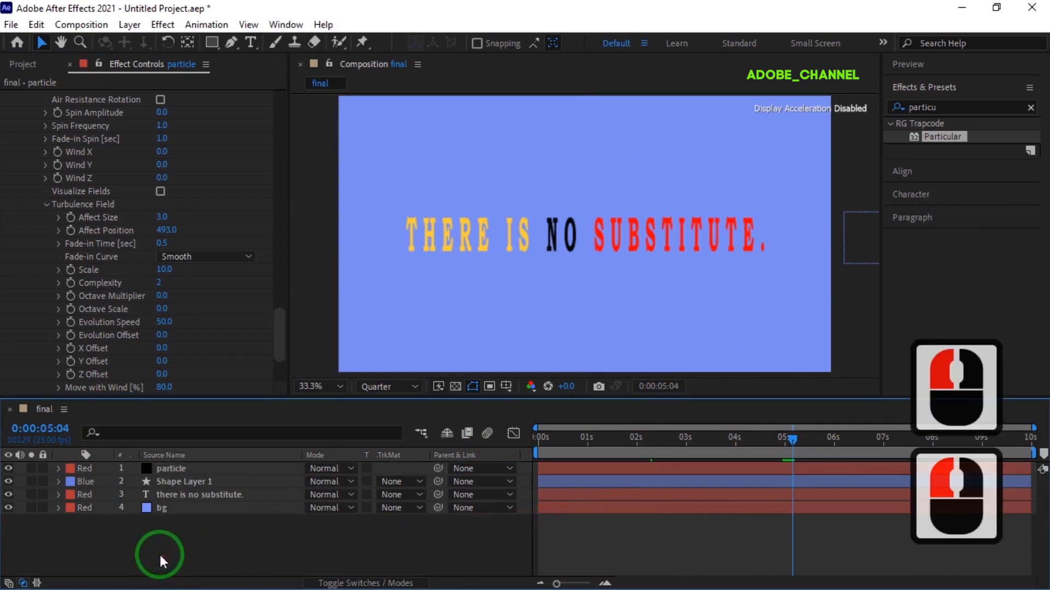
click(188, 494)
click(165, 541)
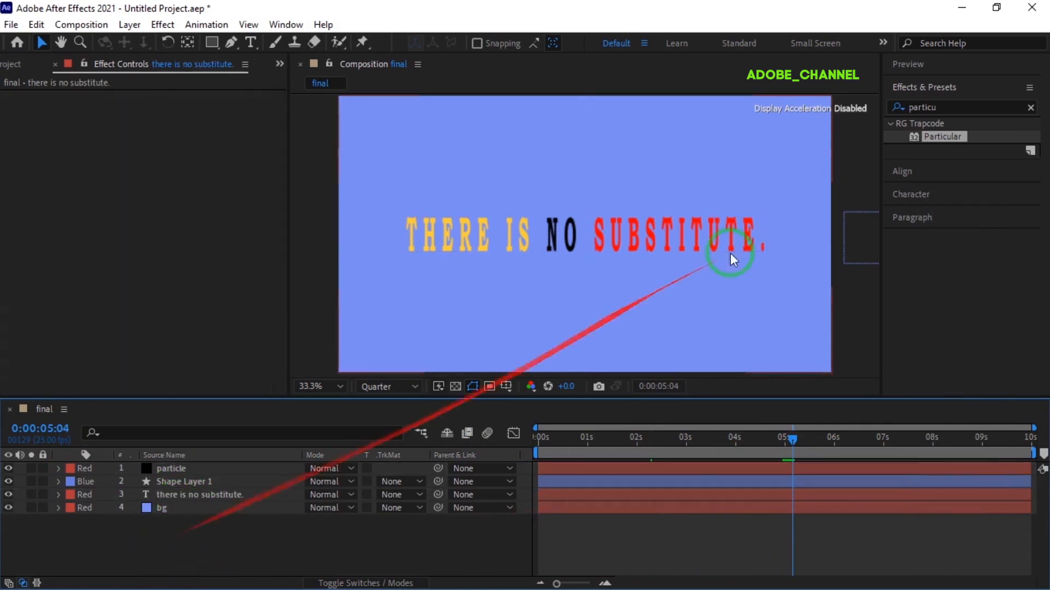
- Preview the text reveal animation from the start of the timeline
click(946, 71)
click(959, 87)
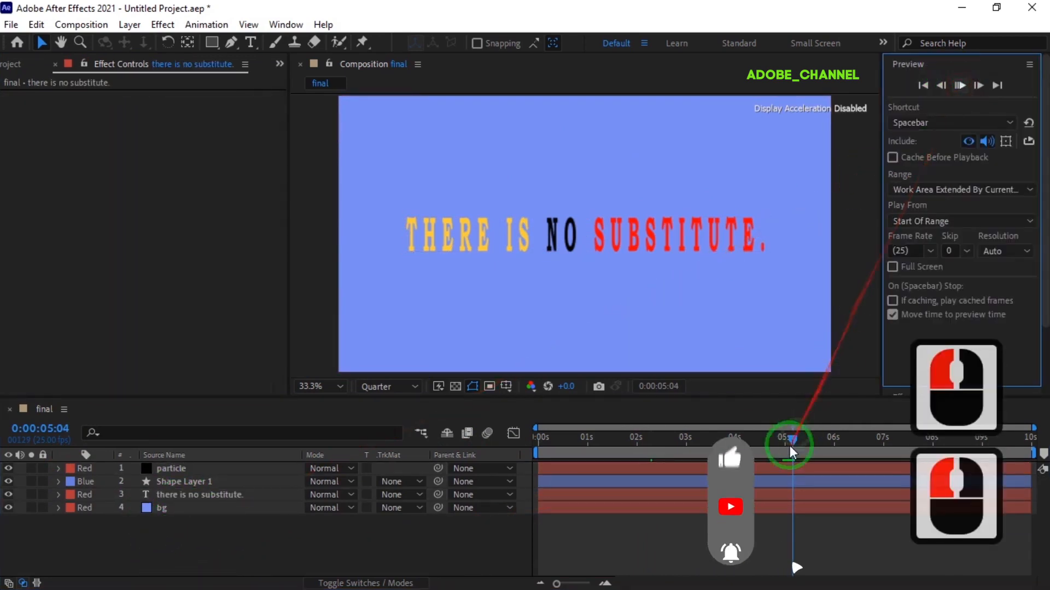
drag(790, 445, 537, 440)
click(961, 83)
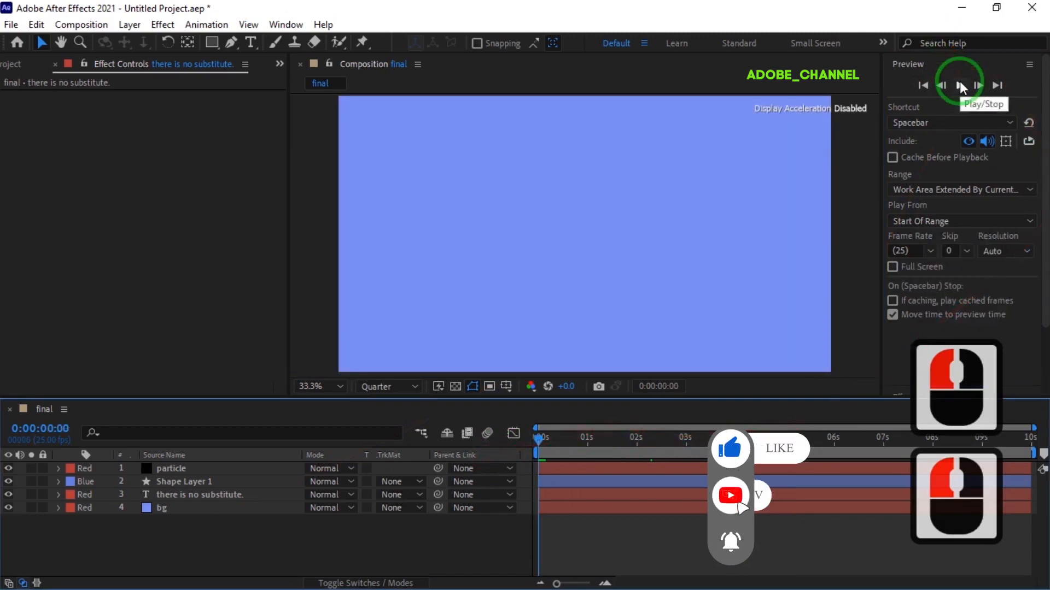
click(967, 142)
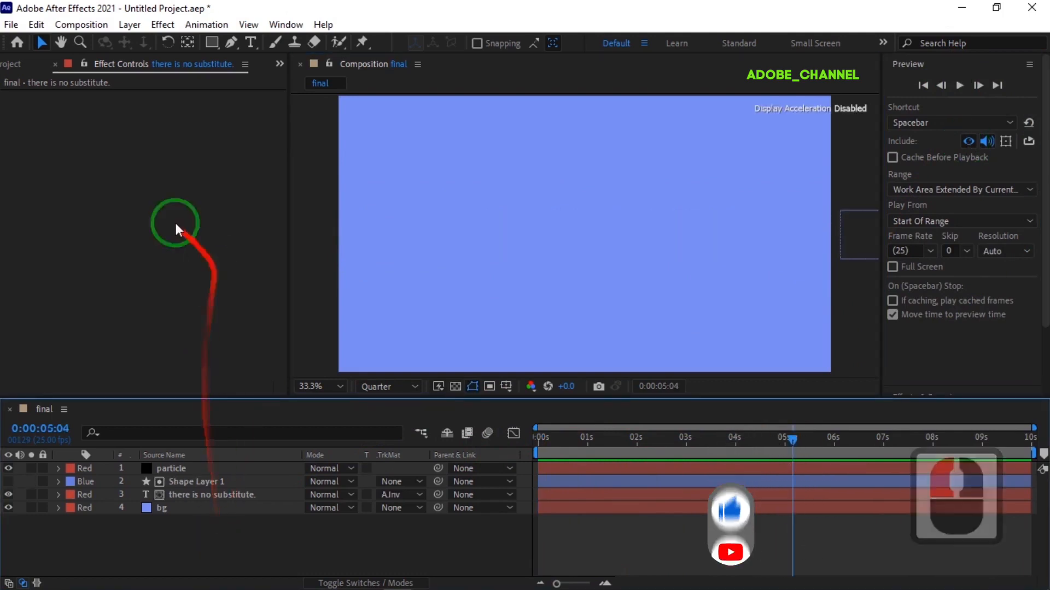
- Create a new 1920 x 1080, 25 fps, 10-second composition named logo
click(16, 64)
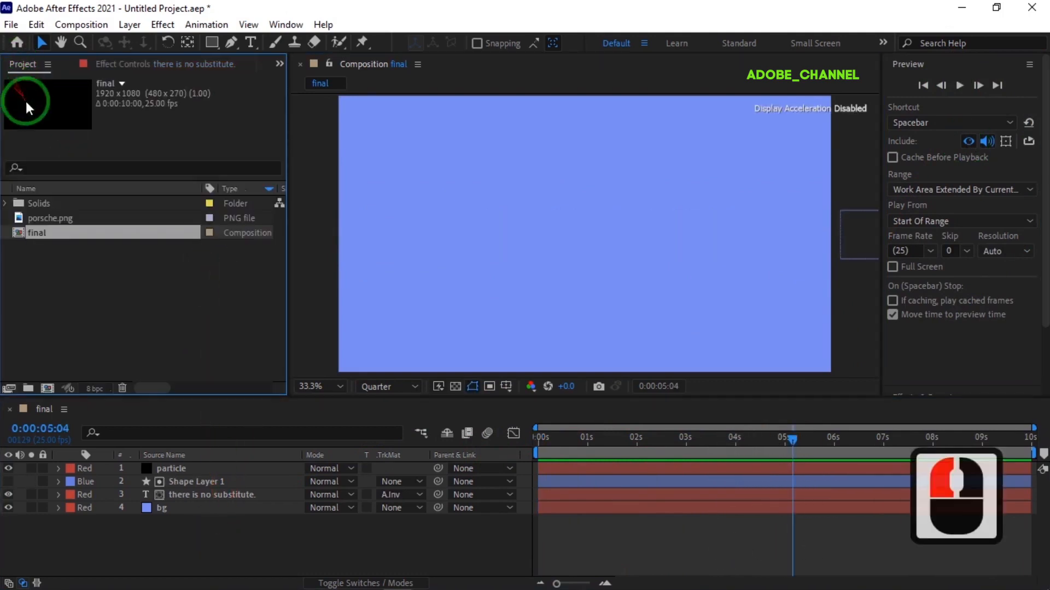
click(48, 390)
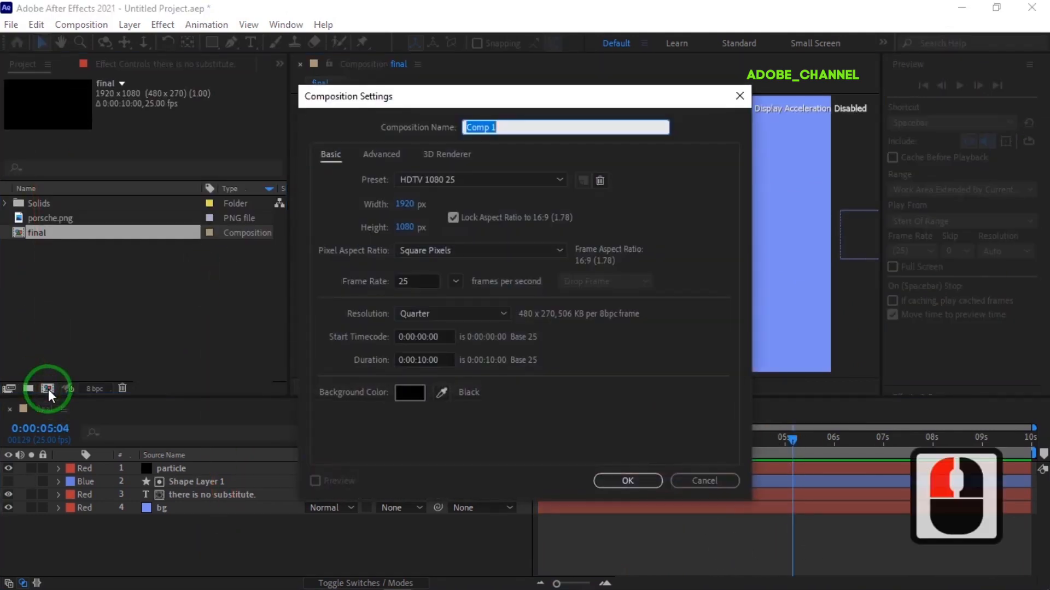
text(logo)
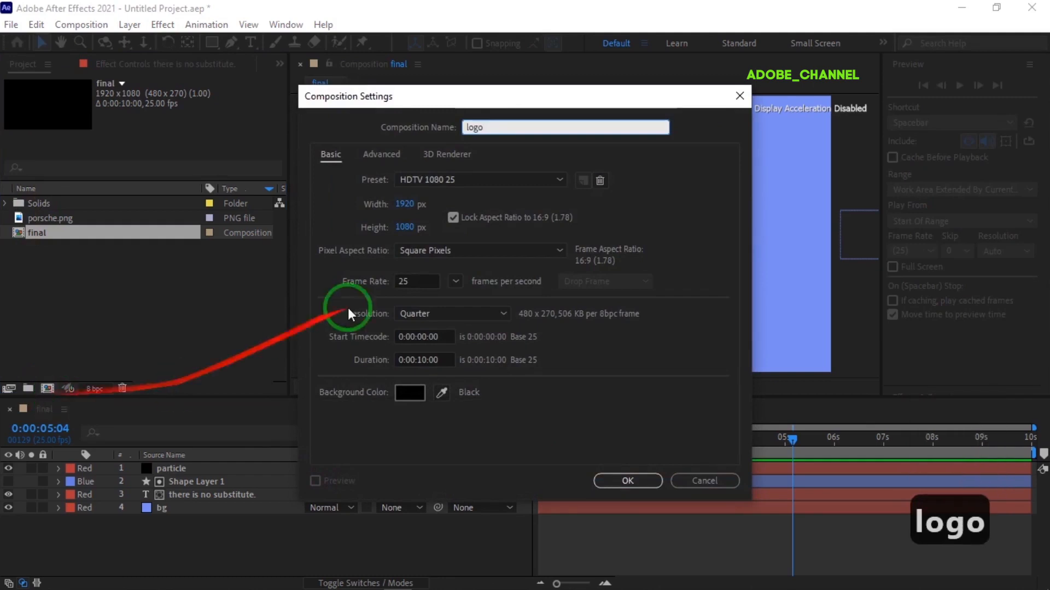
click(607, 480)
- Add porsche.png to the logo composition and set its Scale to 50%
drag(54, 218, 70, 475)
key(s)
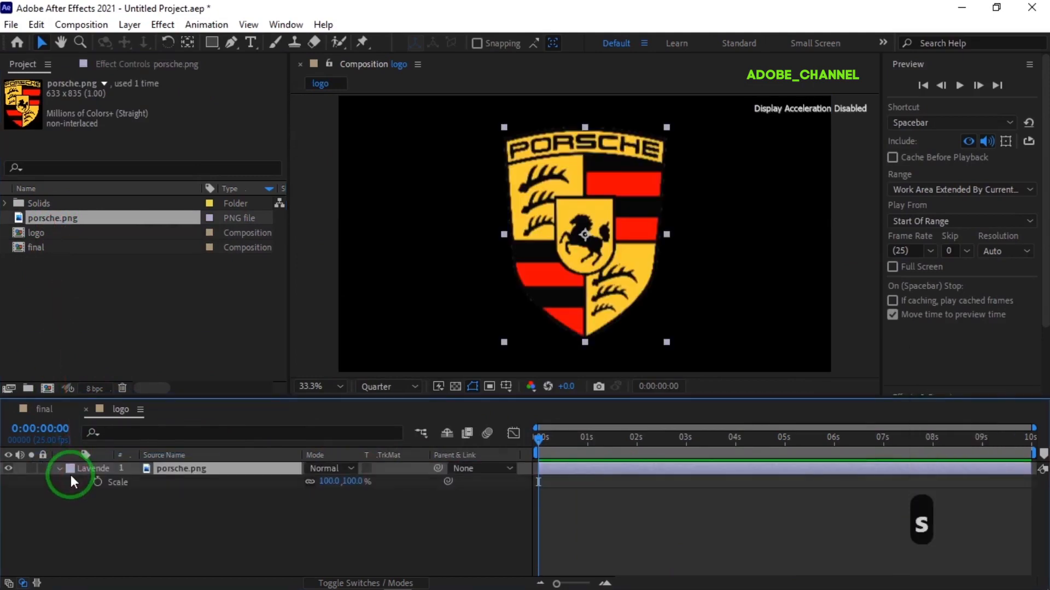
click(329, 481)
text(50)
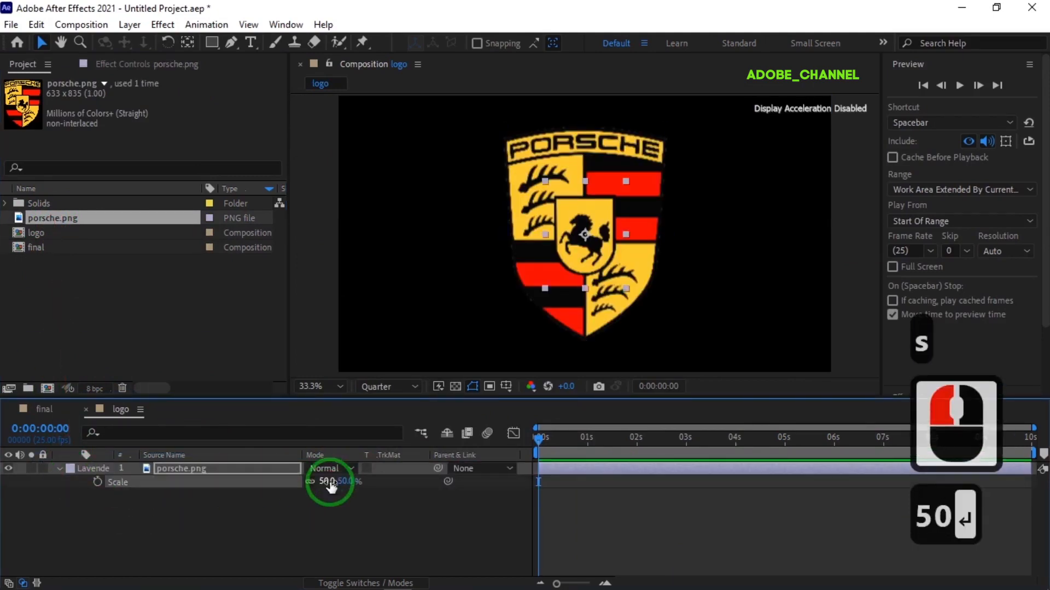
click(221, 525)
- Place the logo composition as the top layer of the final composition and move its start to 0:00:04:21
click(40, 413)
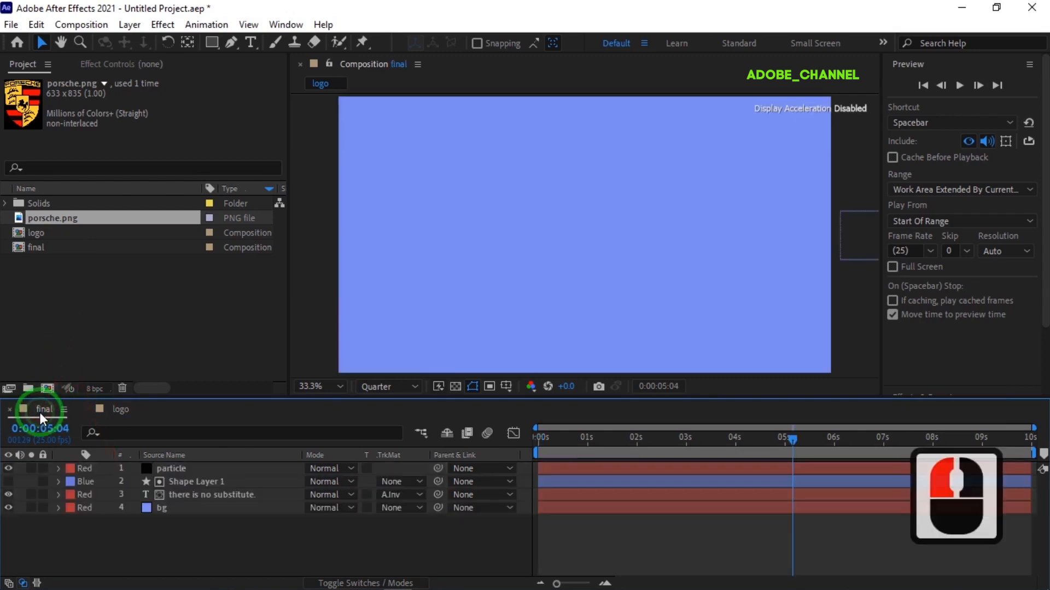
drag(60, 234, 80, 466)
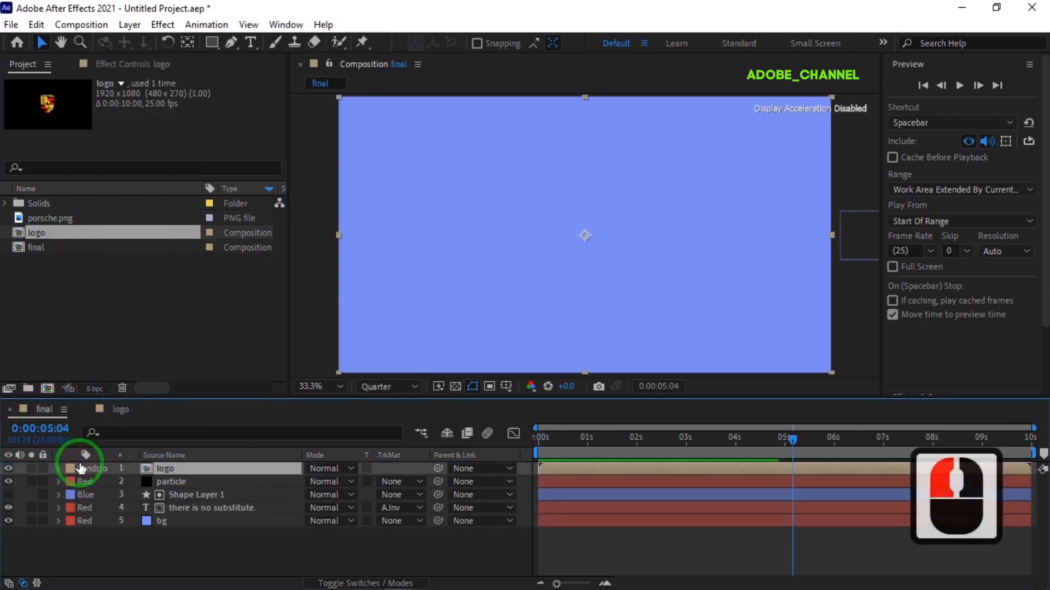
click(53, 436)
text(421)
key(Return)
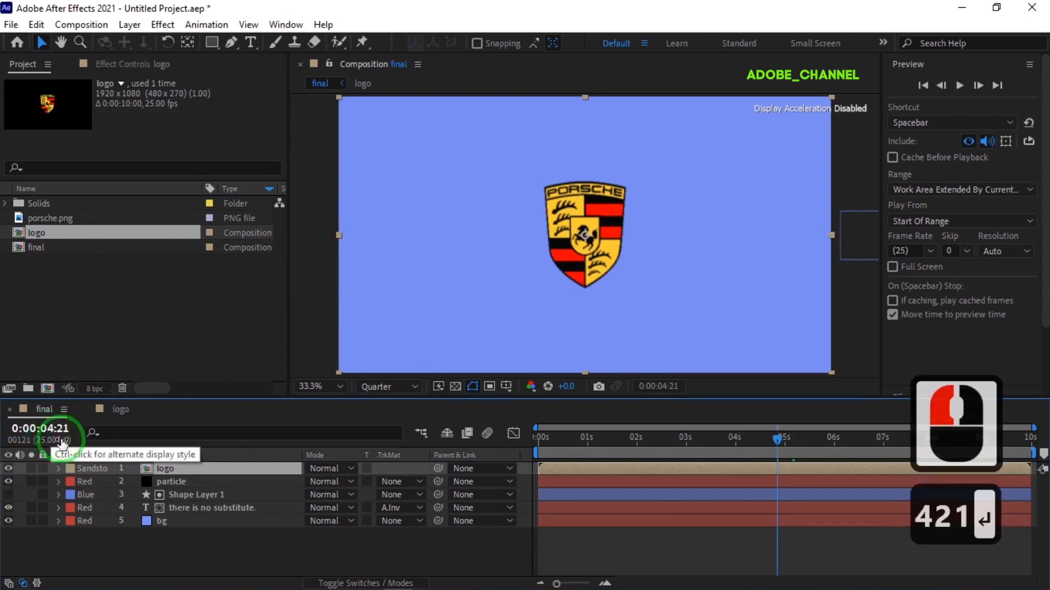
drag(560, 468, 796, 458)
- Reveal Scale and Opacity of the logo layer and enable keyframes for both at 0:00:06:07
key(s)
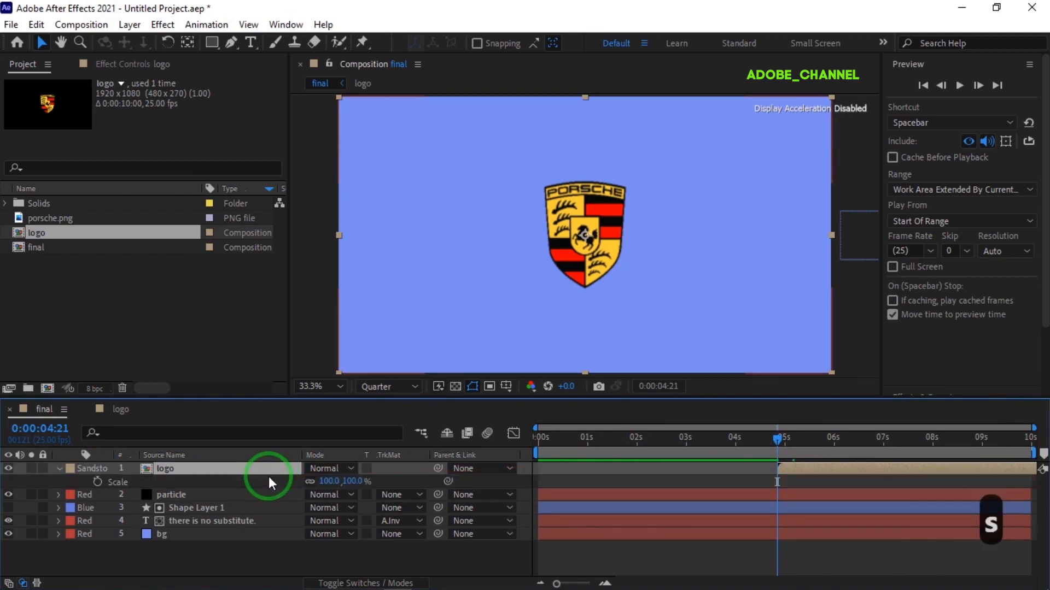
key(shift+t)
click(41, 428)
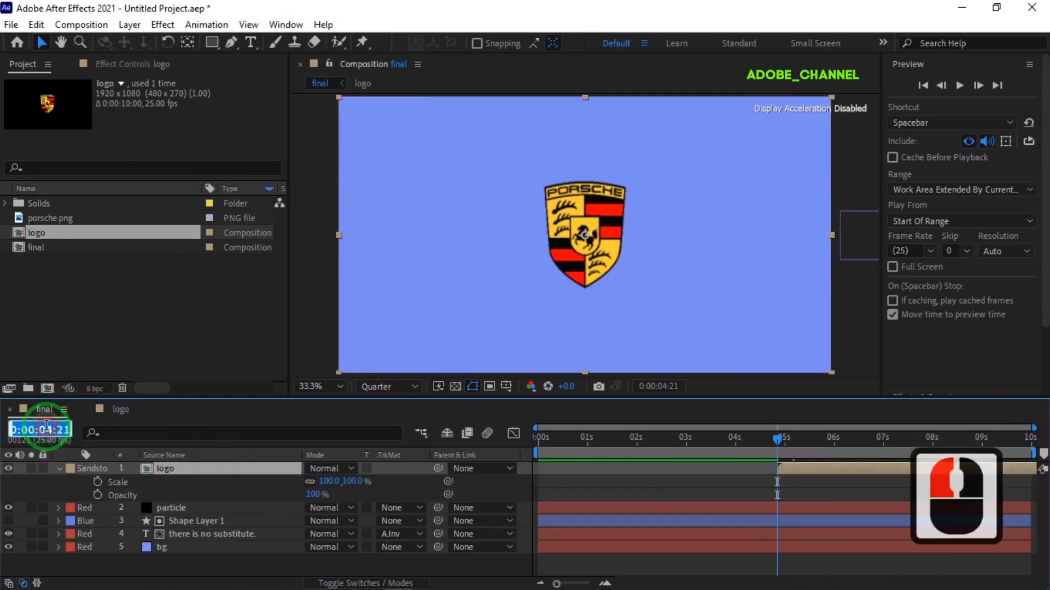
text(6:)
text(07)
key(Return)
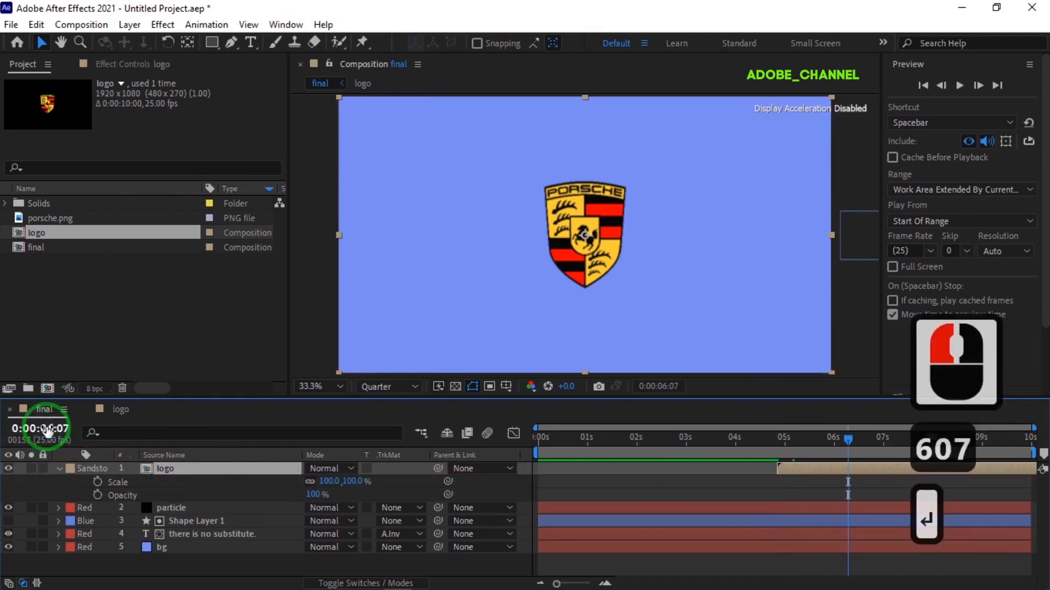
click(96, 495)
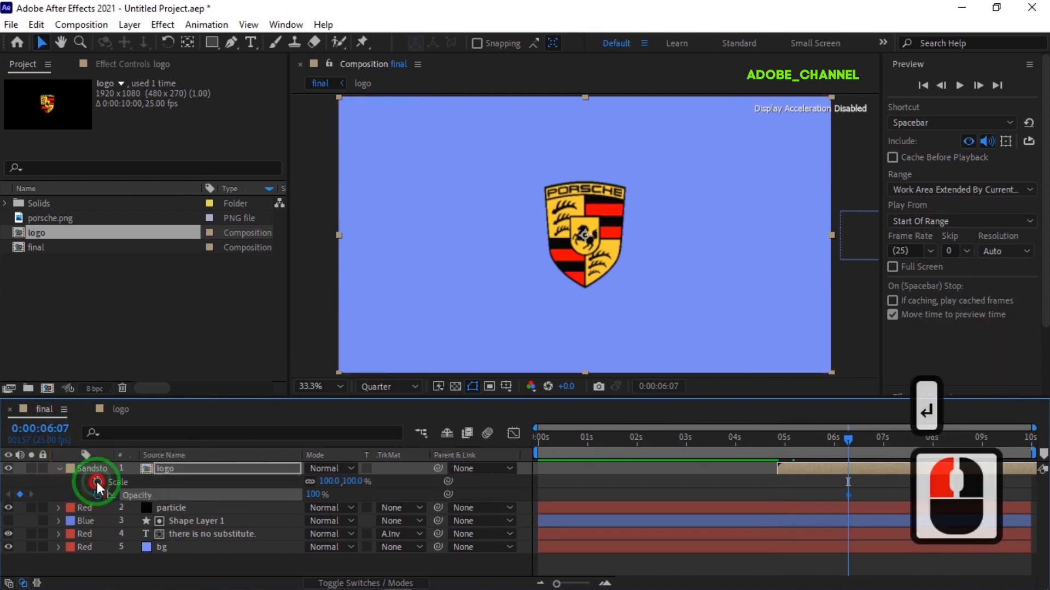
click(97, 482)
- Set the logo layer's Opacity and Scale to 0% at the 0:00:06:07 keyframes
click(314, 495)
text(0)
key(Return)
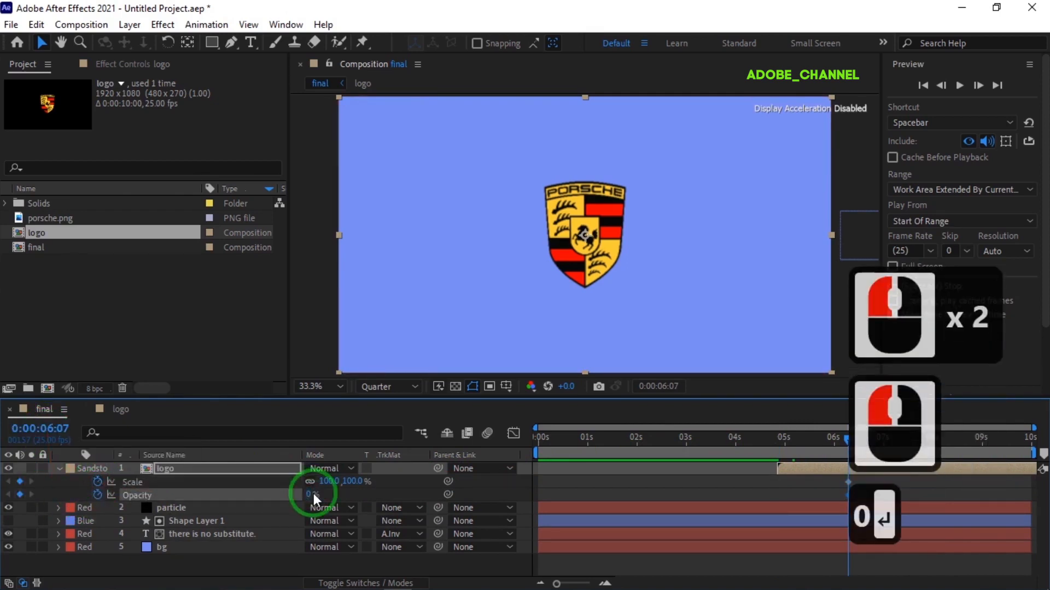
click(326, 481)
text(0)
key(Return)
- At 0:00:06:16, set the logo layer's Opacity and Scale to 100% and collapse its properties
click(40, 429)
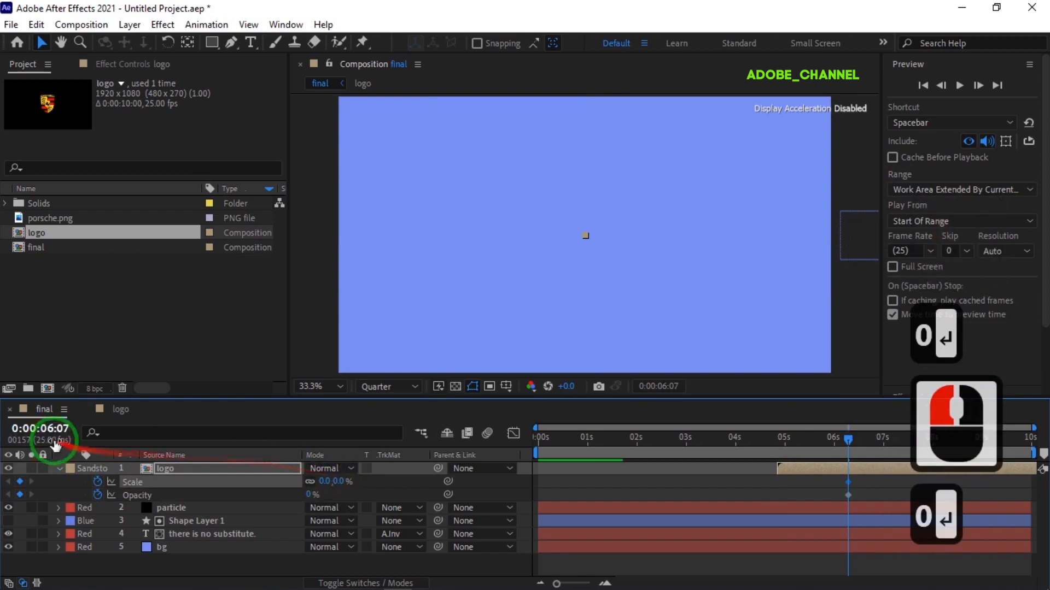
text(6:16)
key(Return)
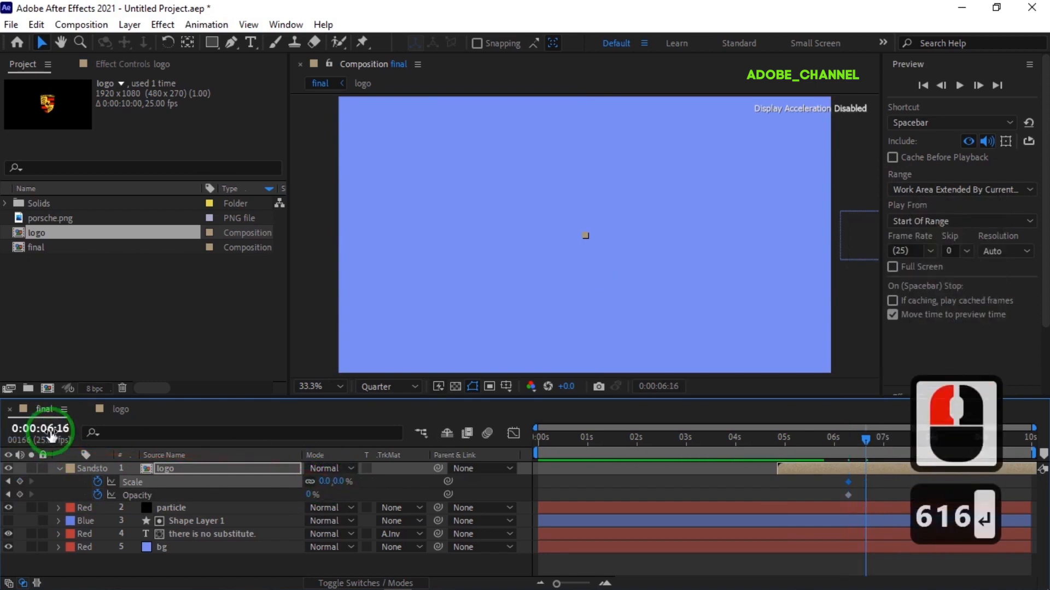
click(313, 494)
text(100)
key(Return)
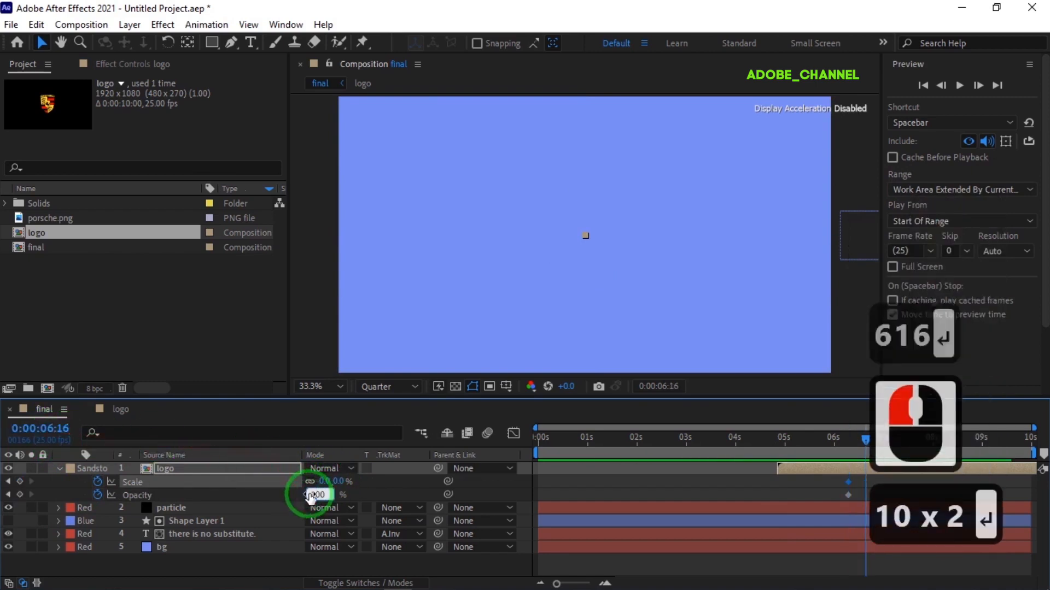
click(325, 482)
text(100)
key(Return)
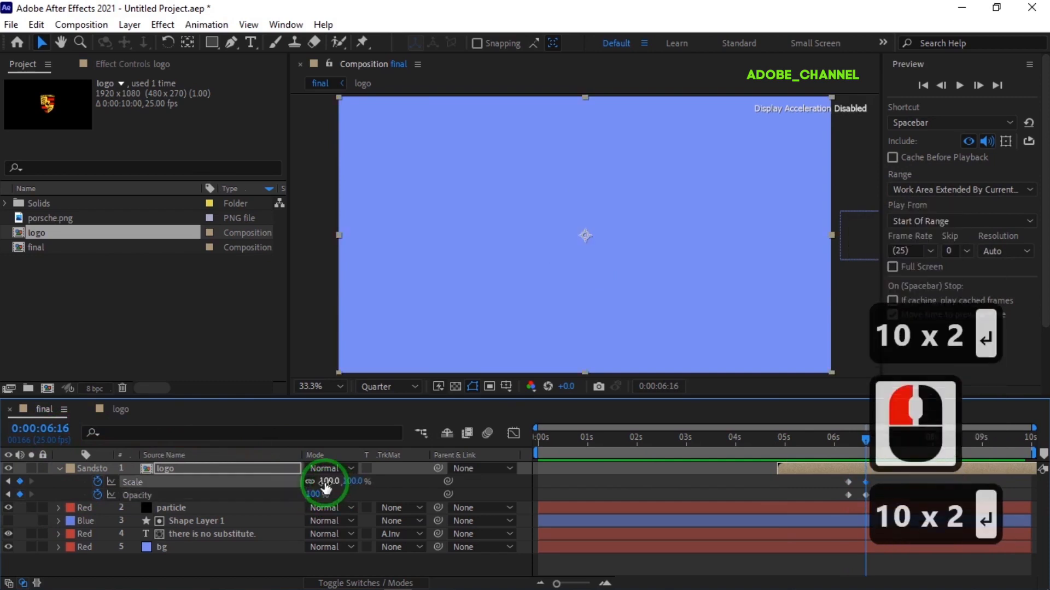
click(58, 468)
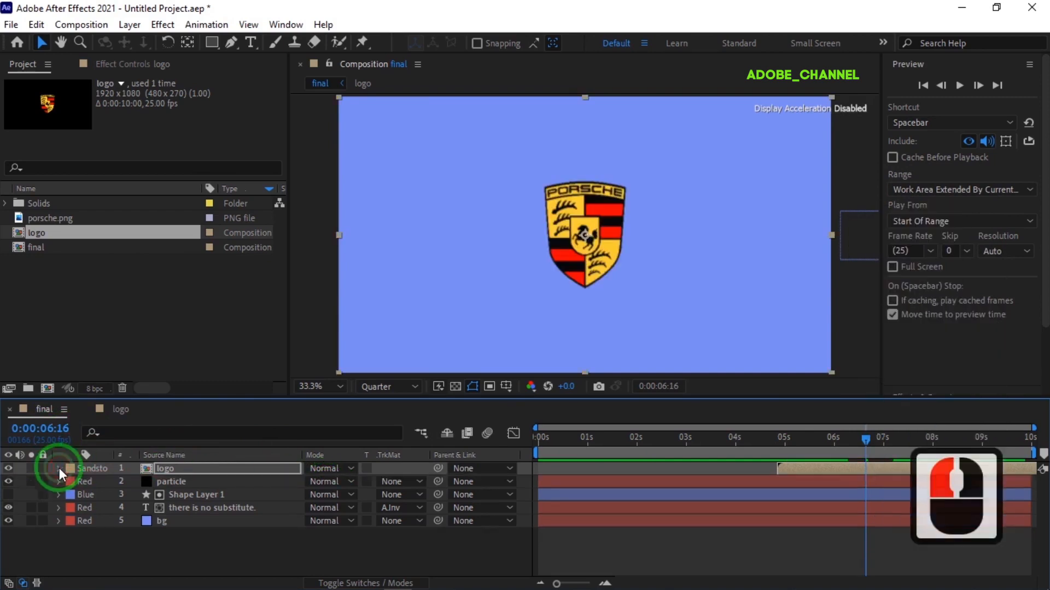
- Duplicate the particle layer, place the copy above the logo layer with its keyframes revealed, and move its start to 0:00:04:21
click(194, 483)
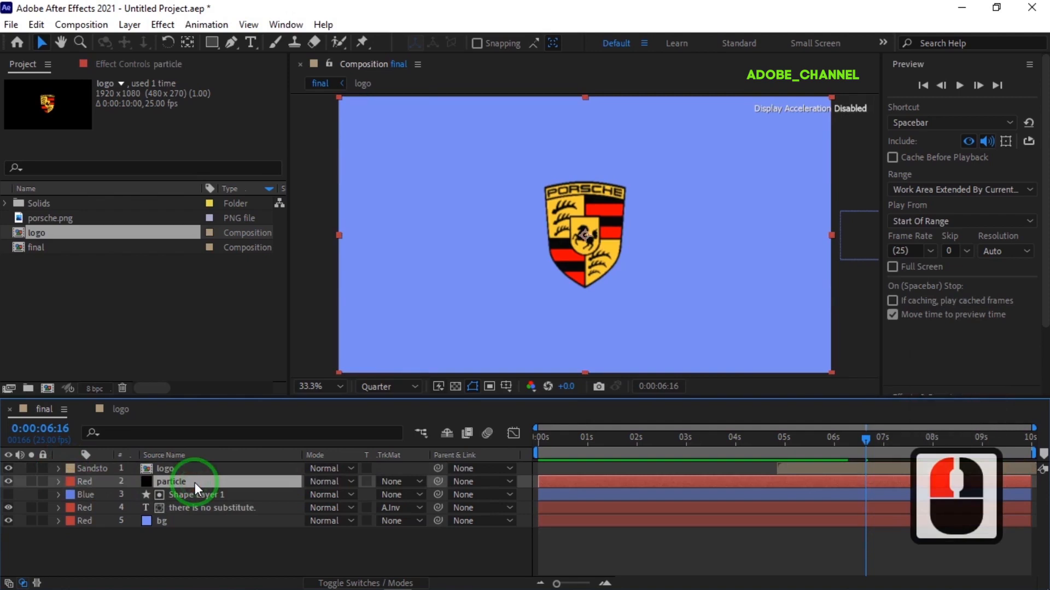
key(ctrl+d)
drag(194, 483, 193, 466)
key(u)
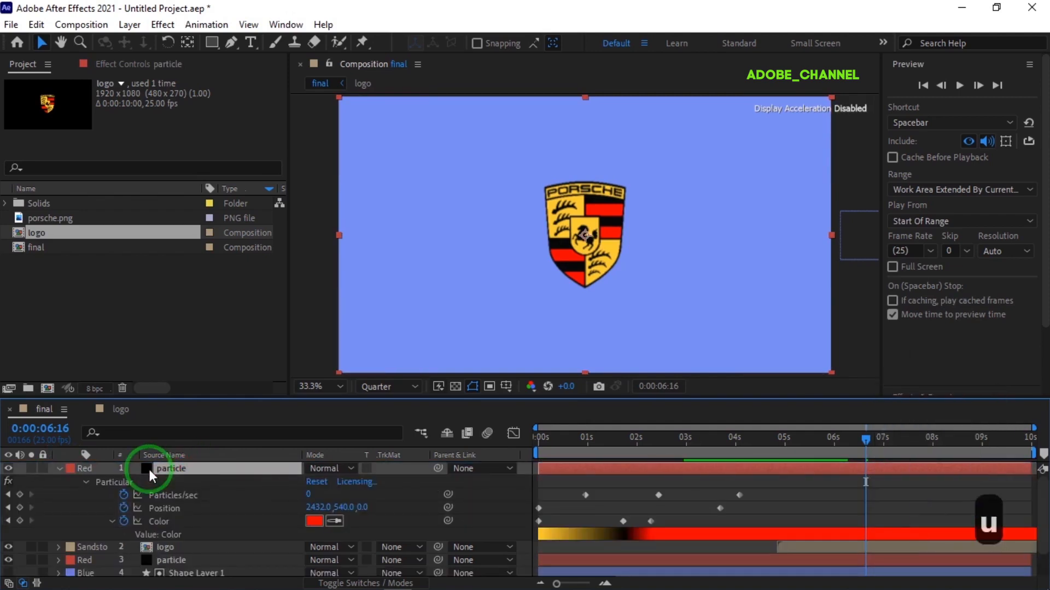
drag(868, 439, 779, 442)
drag(561, 467, 792, 475)
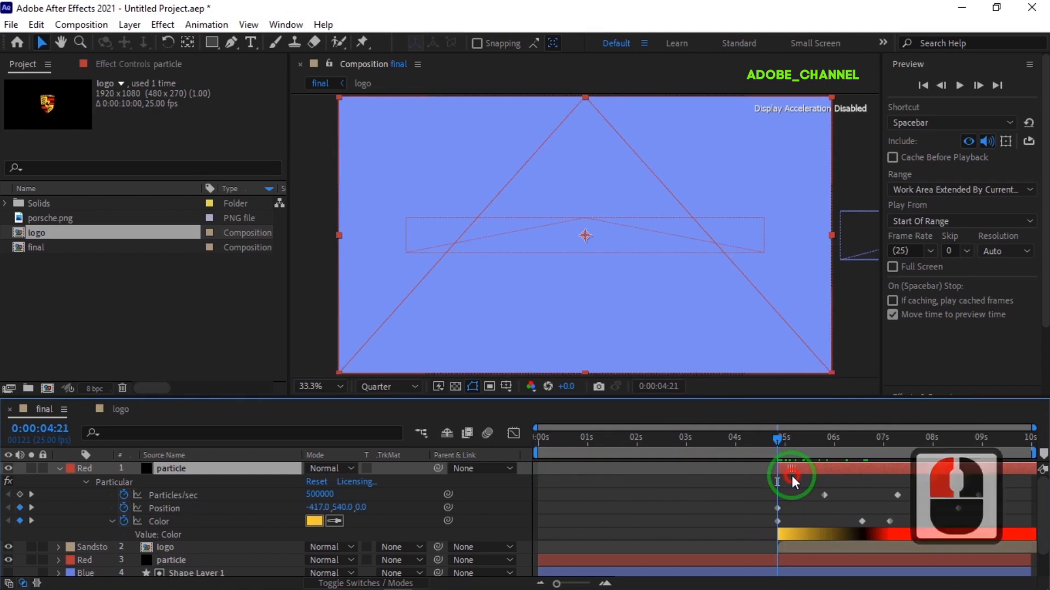
- Clear the copied Color, Position and Particles/sec keyframes, and restart keyframing for Particles/sec and Position at 0:00:04:21
click(123, 518)
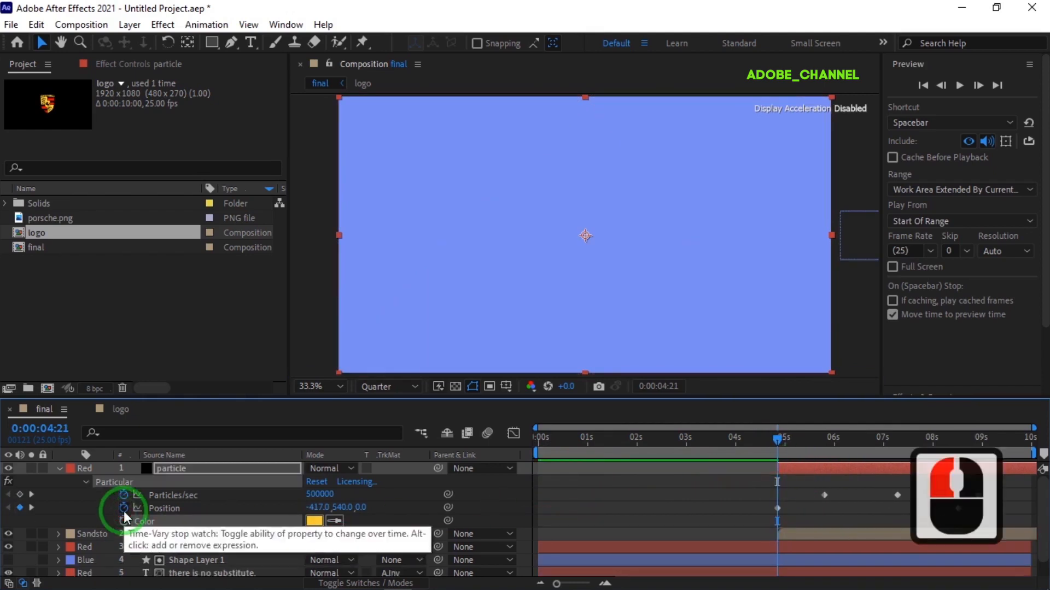
click(123, 509)
click(125, 498)
click(124, 495)
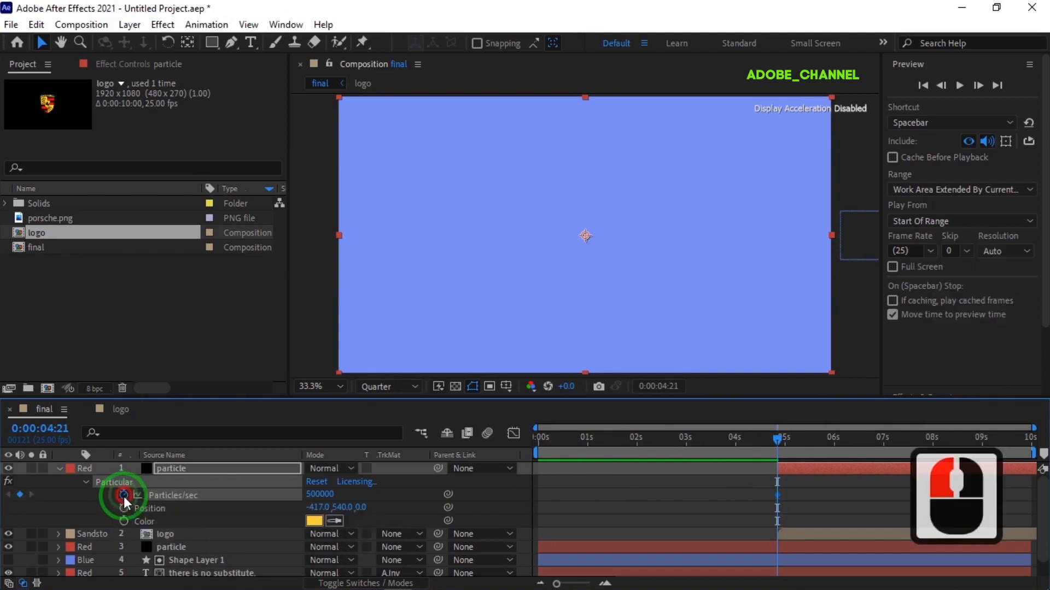
click(124, 496)
click(124, 509)
- Reveal the top particle layer's Scale, and set its Particular X Position to -380 and Color to FF0100
key(s)
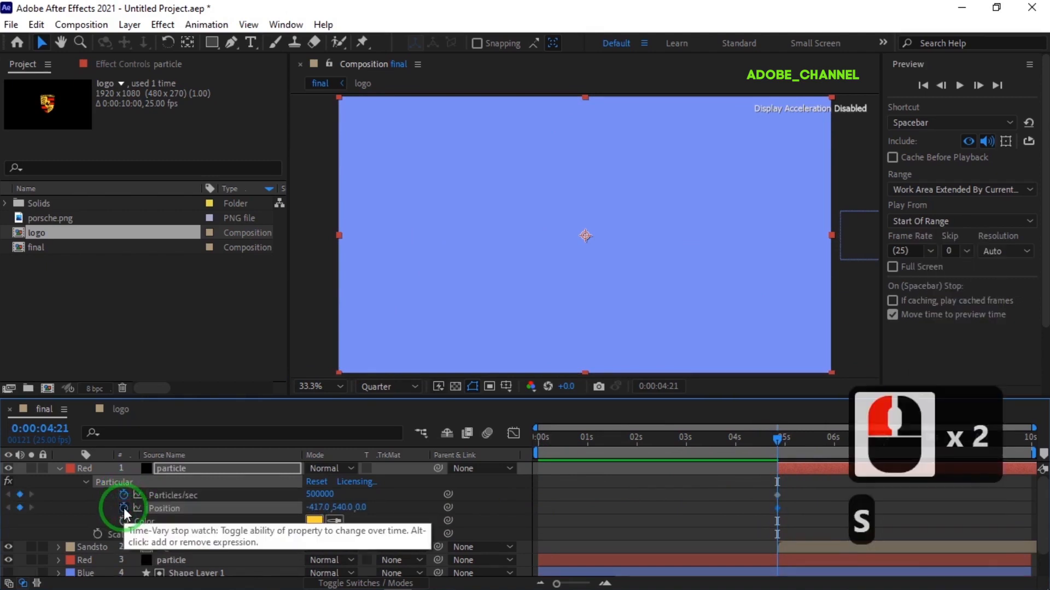
click(317, 507)
text(-38)
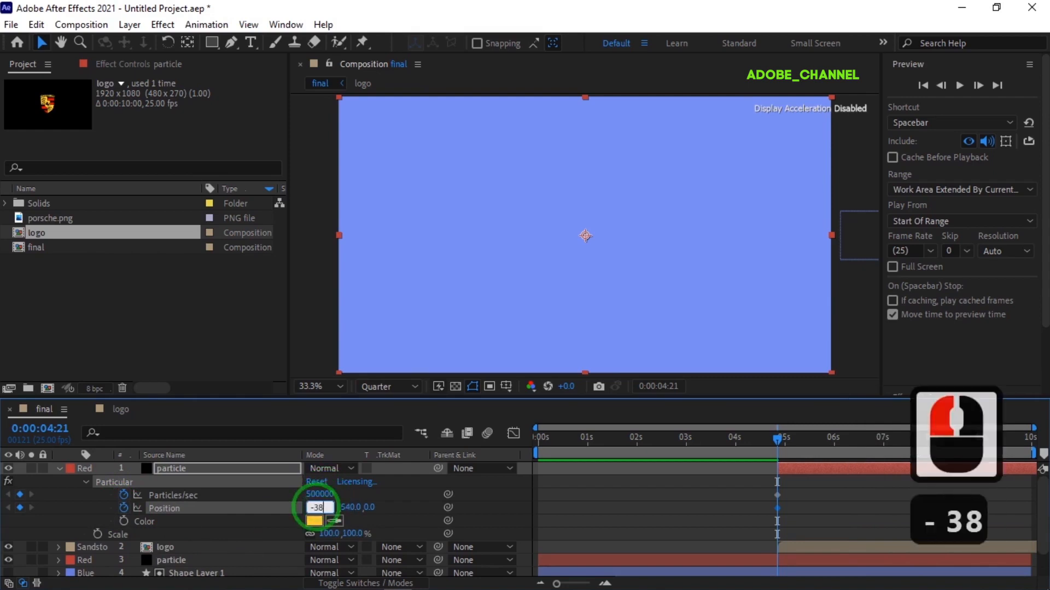
text(0)
key(Return)
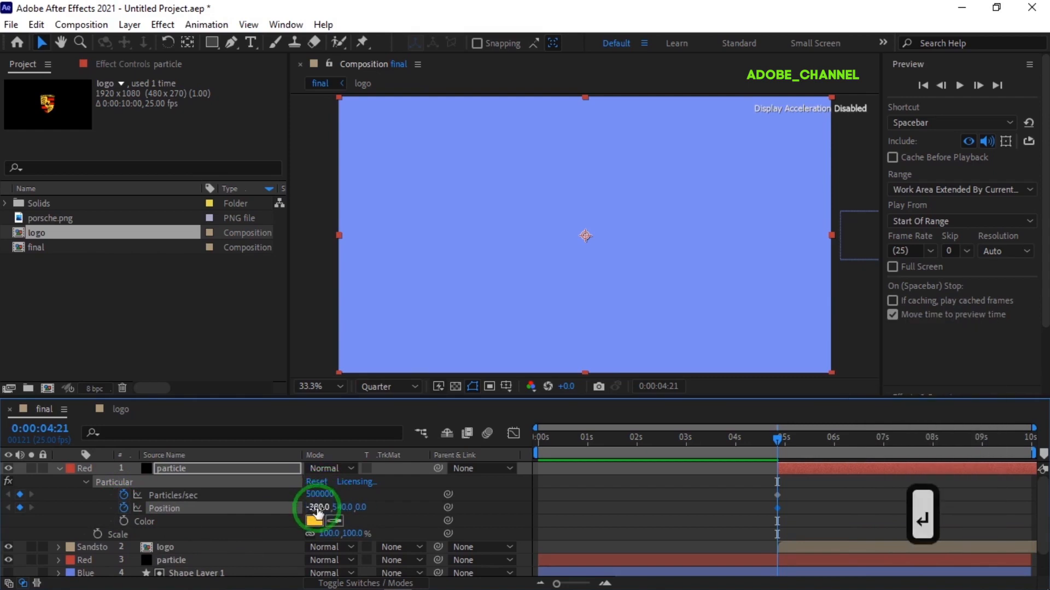
click(314, 521)
text(ff0100)
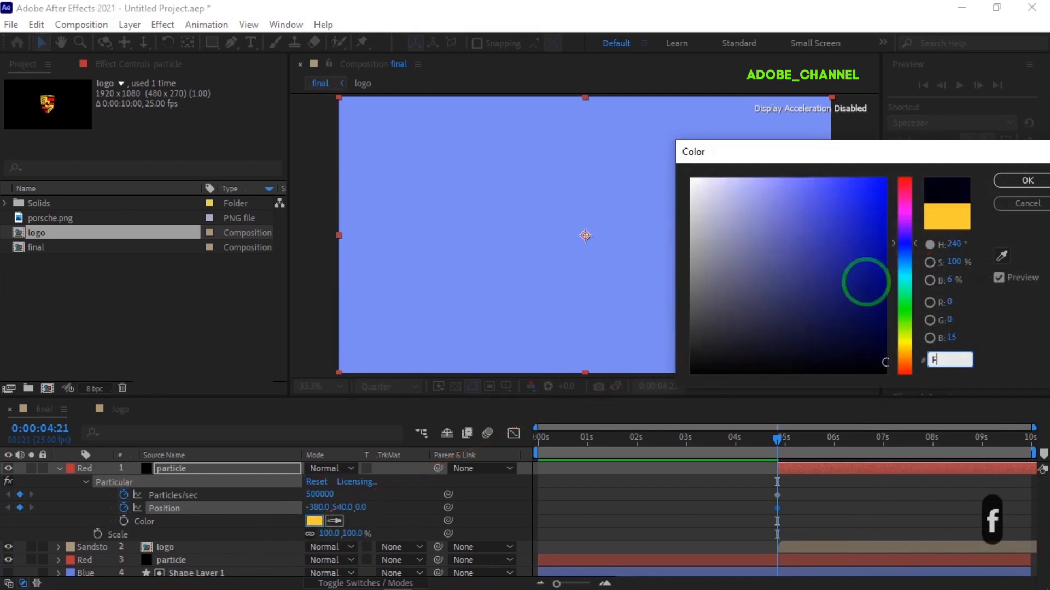
key(Return)
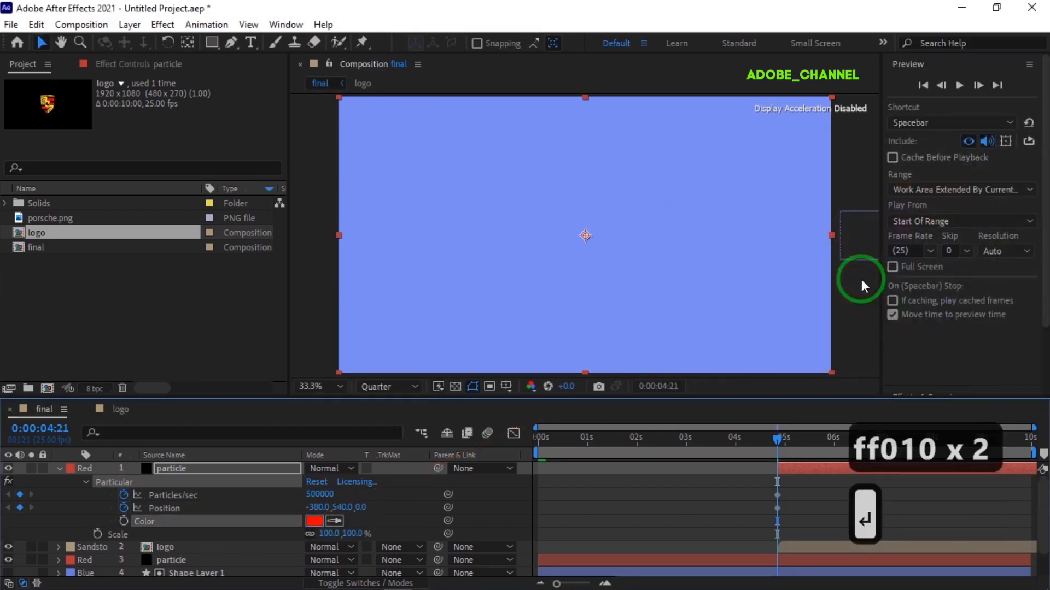
- At 0:00:05:14, add a Particles/sec keyframe and set the Particular X Position to 960
click(50, 429)
text(514)
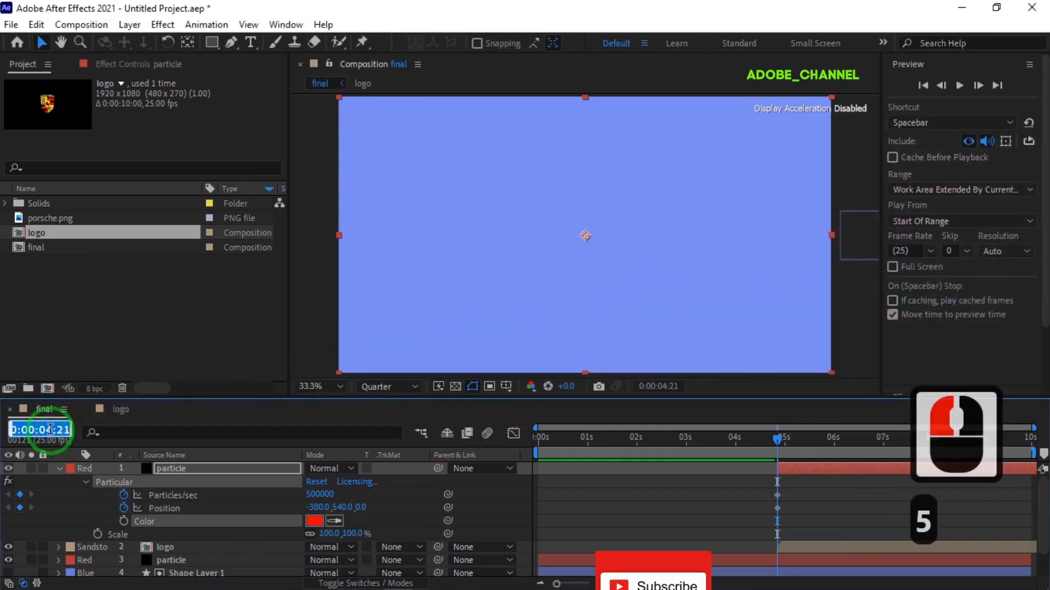
key(Return)
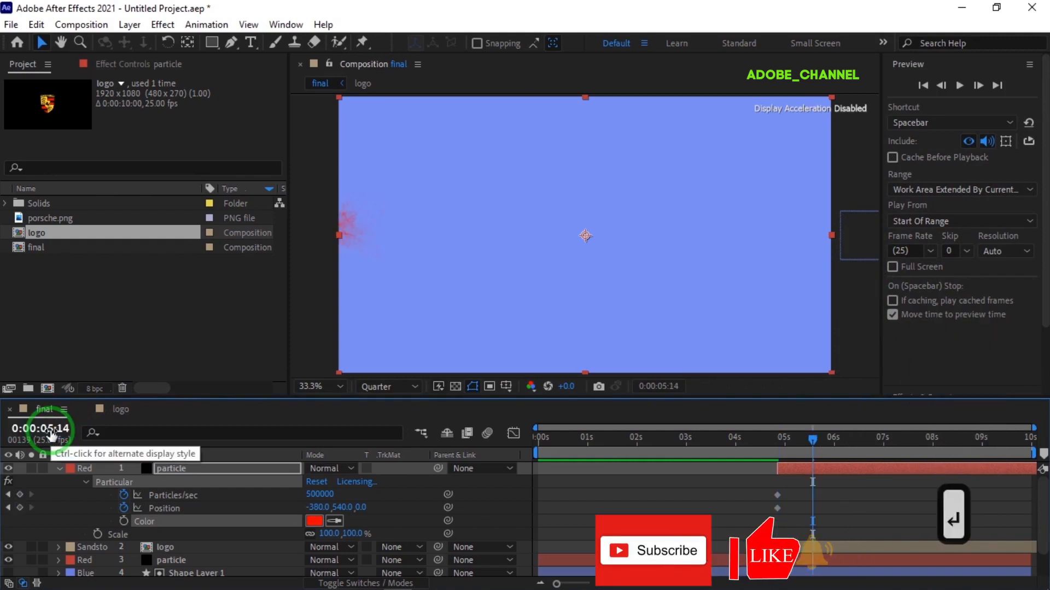
click(20, 495)
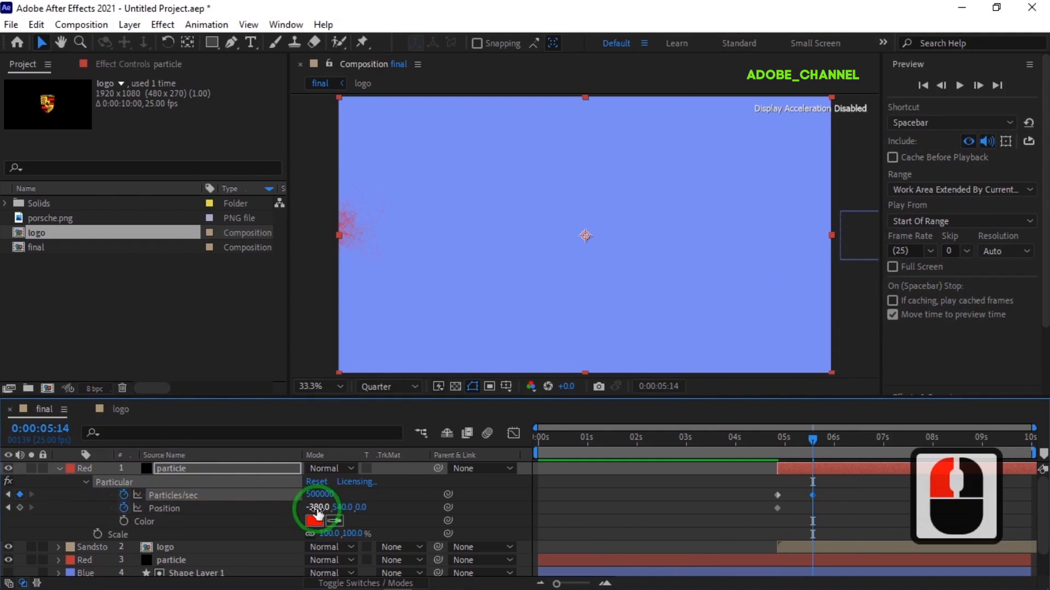
click(317, 508)
text(9)
key(Return)
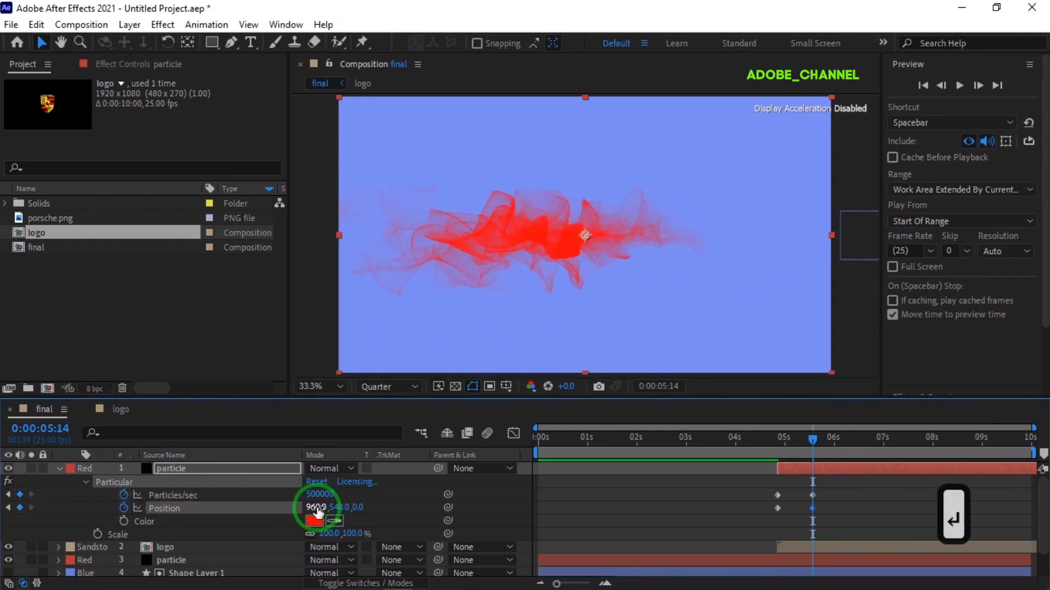
- Enable keyframes for the top particle layer's Scale at 0:00:05:14 and set it to -100%
click(97, 534)
click(327, 534)
text(-10)
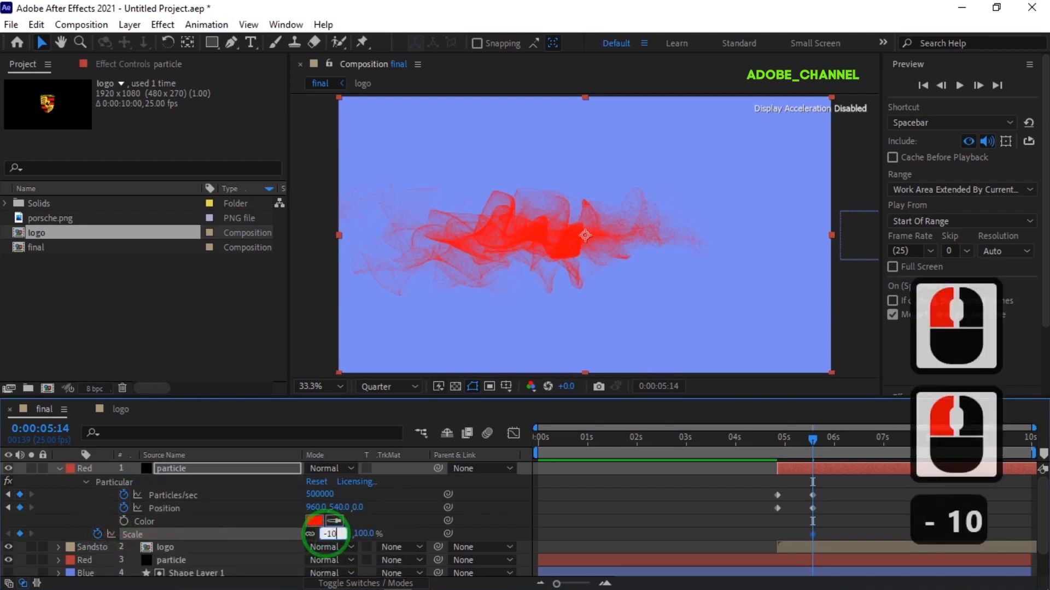
text(0)
key(Return)
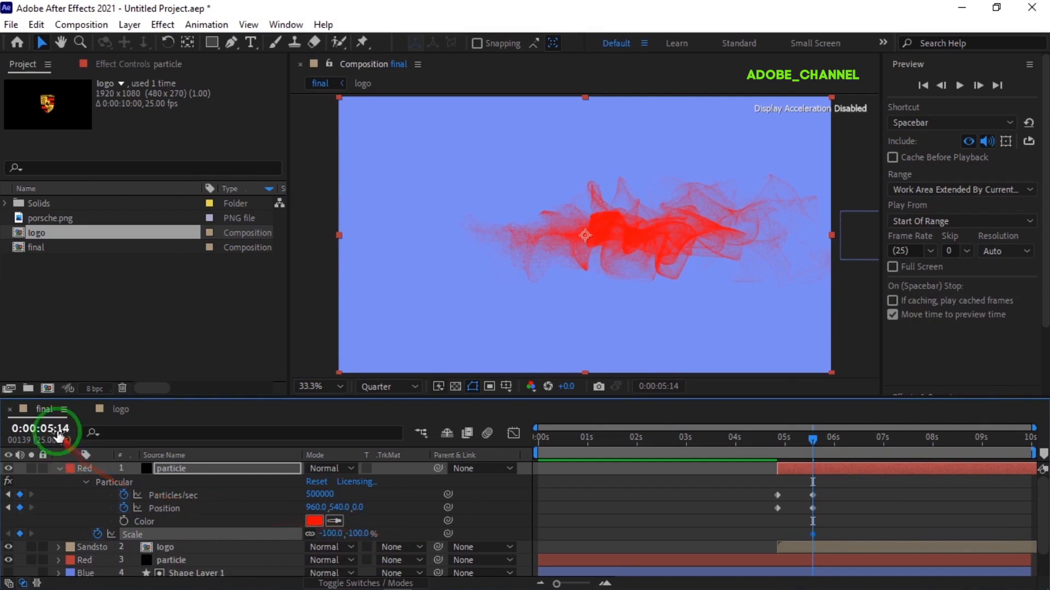
- At 0:00:05:23, set the top particle layer's Scale to -130%
click(58, 434)
text(523)
key(Return)
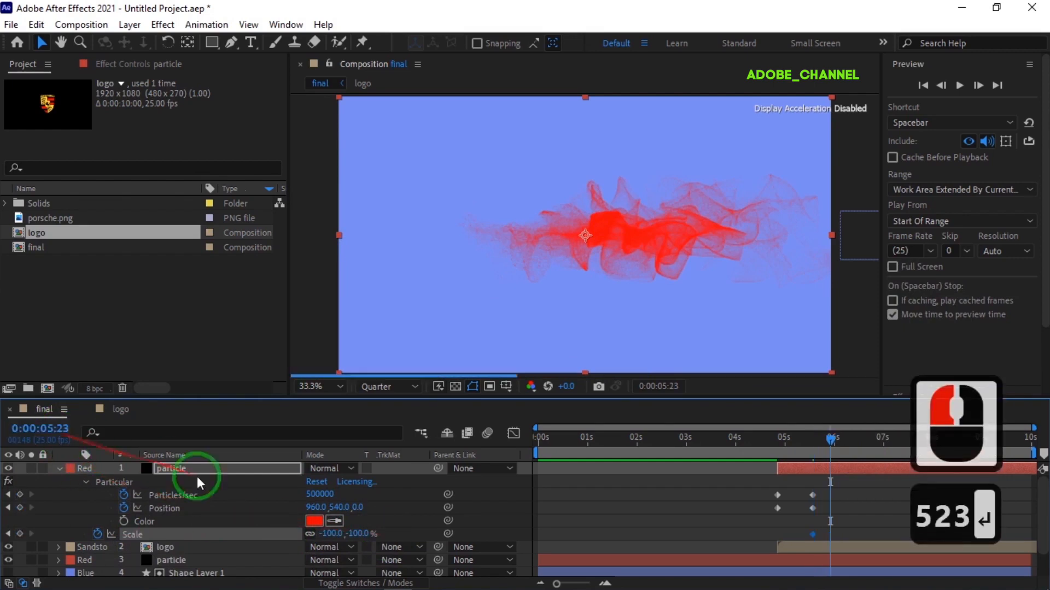
click(328, 533)
text(-130)
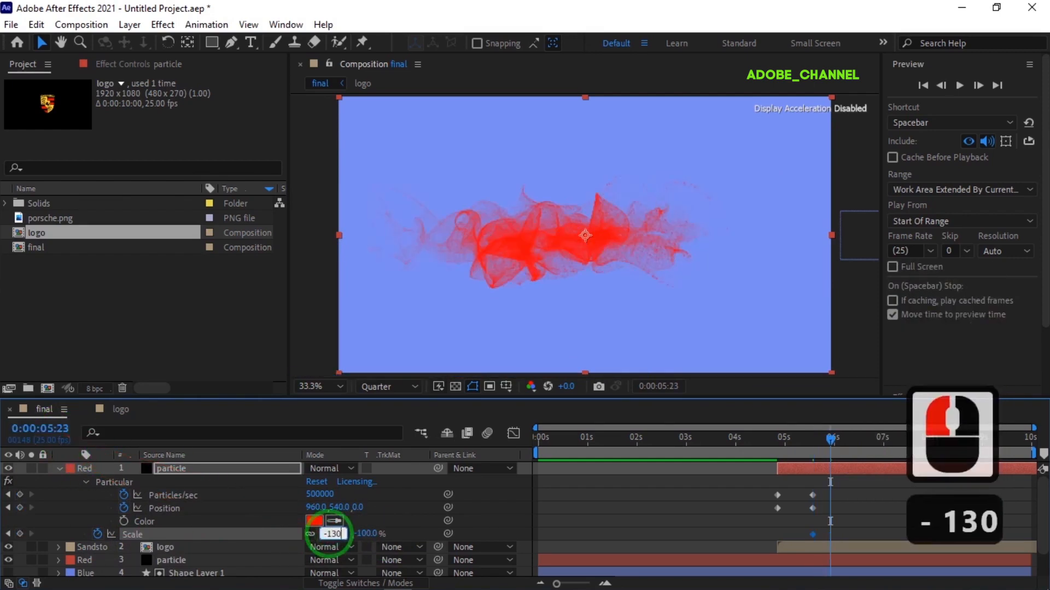
key(Return)
- At 0:00:06:07, set Particles/sec of the top particle layer to 700000 and accept the high-value warning
click(46, 427)
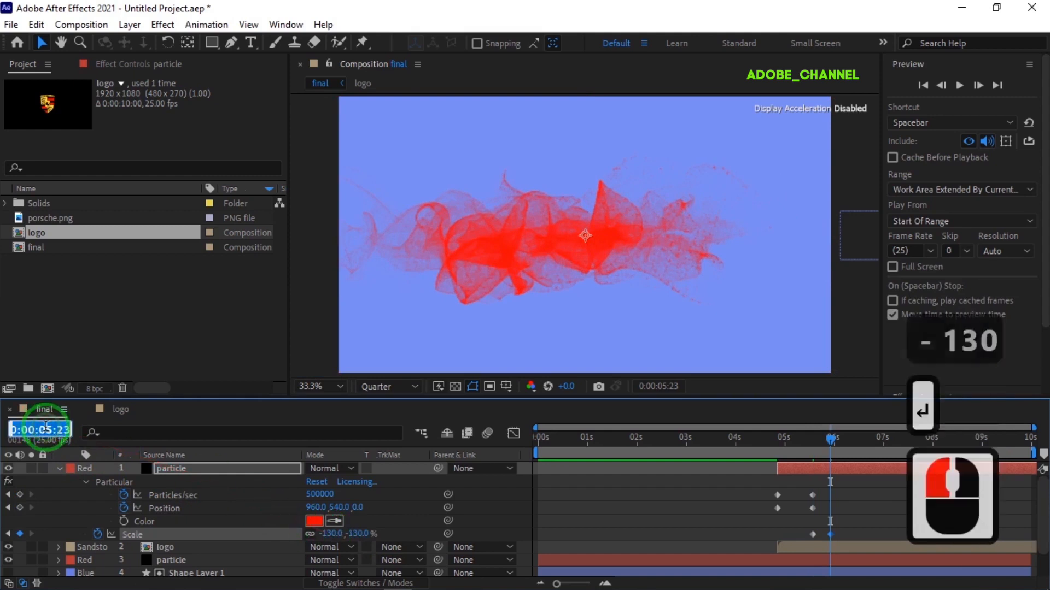
text(607)
key(Return)
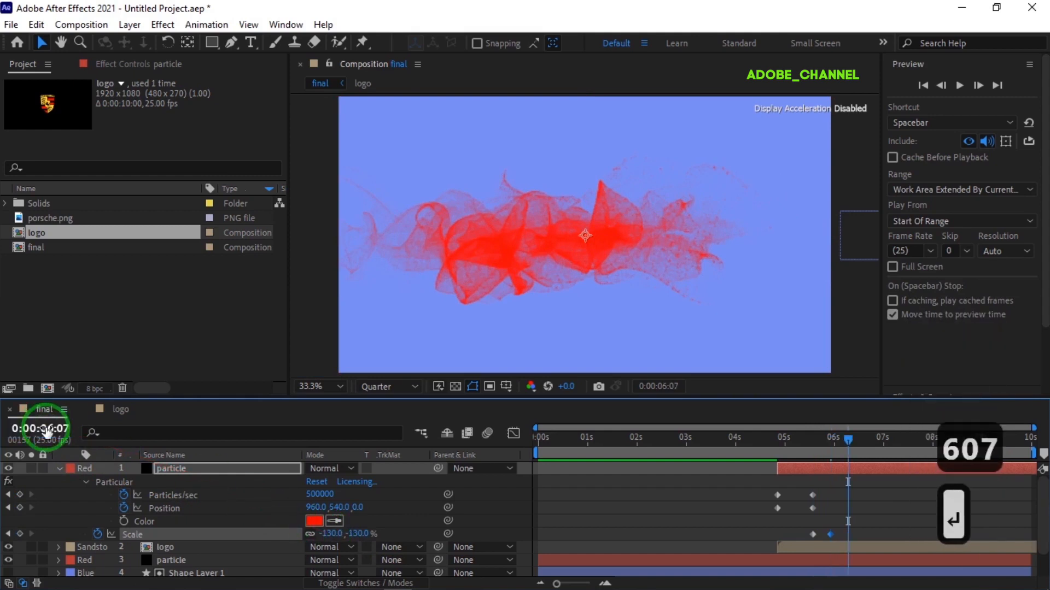
click(320, 494)
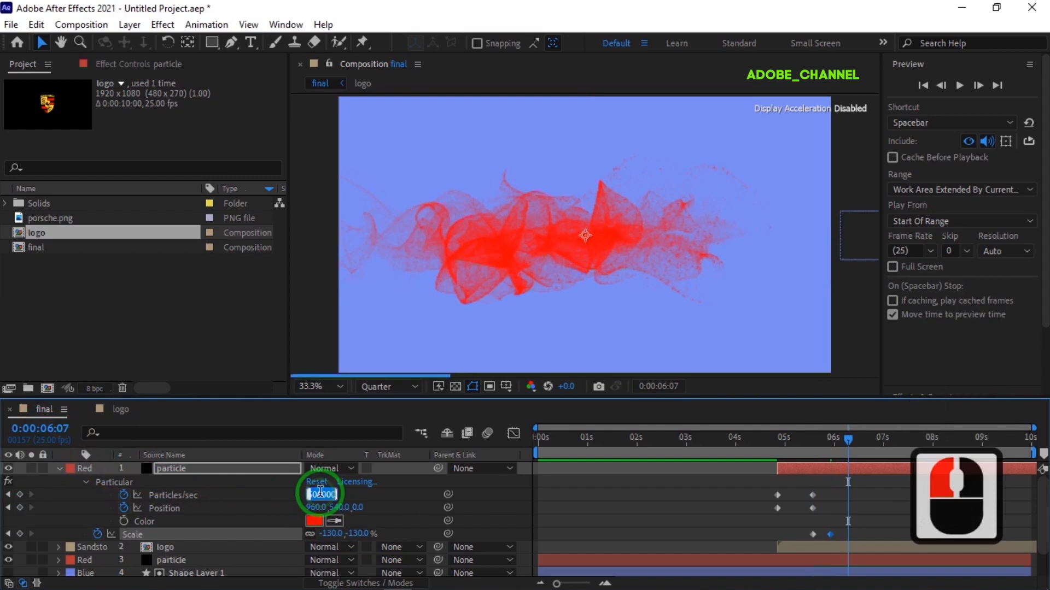
text(70000)
key(Return)
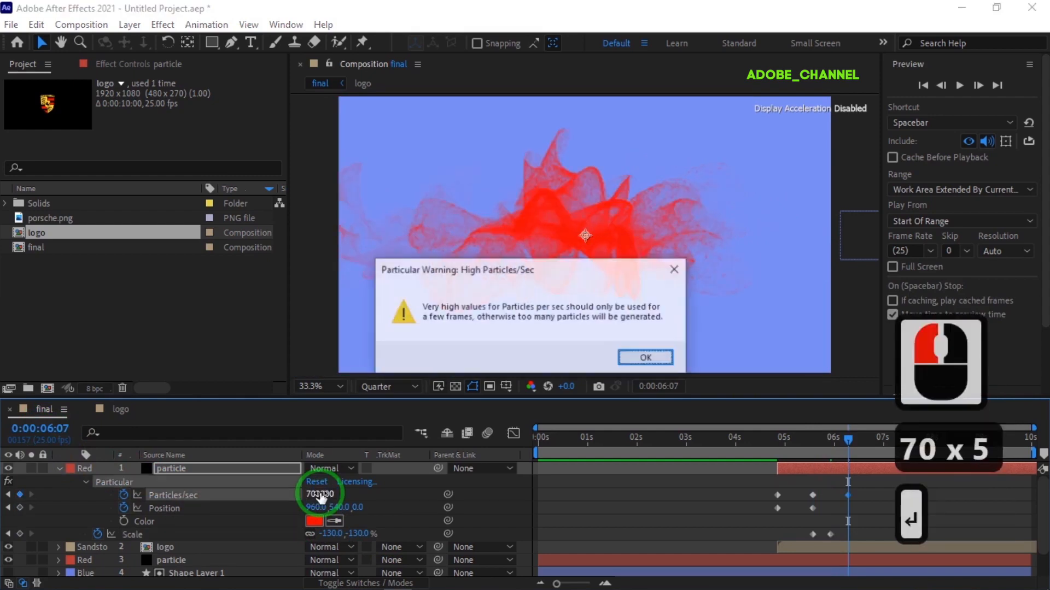
key(Return)
- Set the Particular Y Position to 480 and enable Color keyframes at 0:00:06:07
click(342, 506)
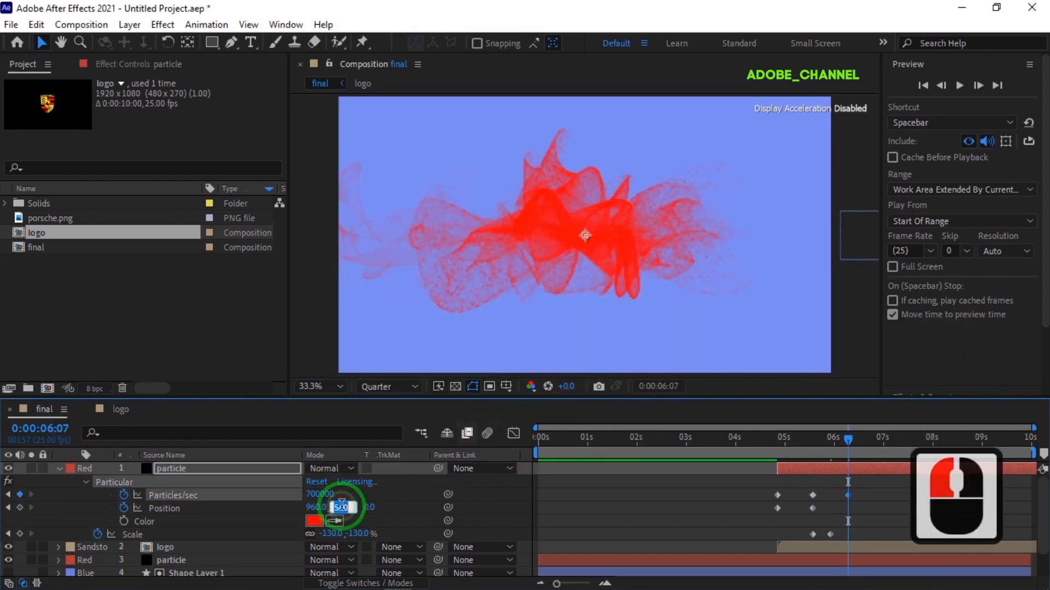
text(480)
key(Return)
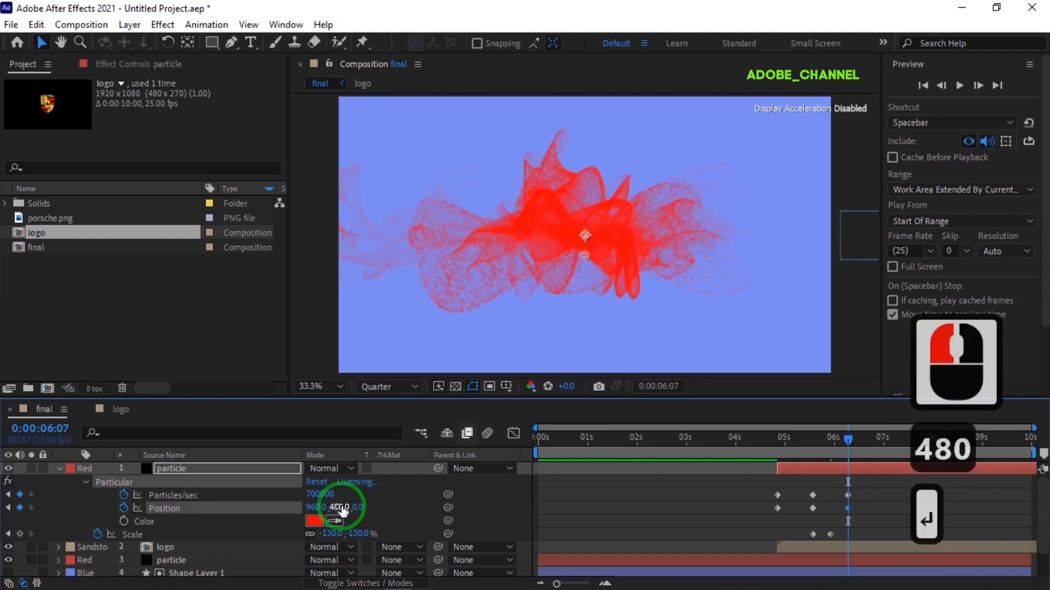
click(124, 522)
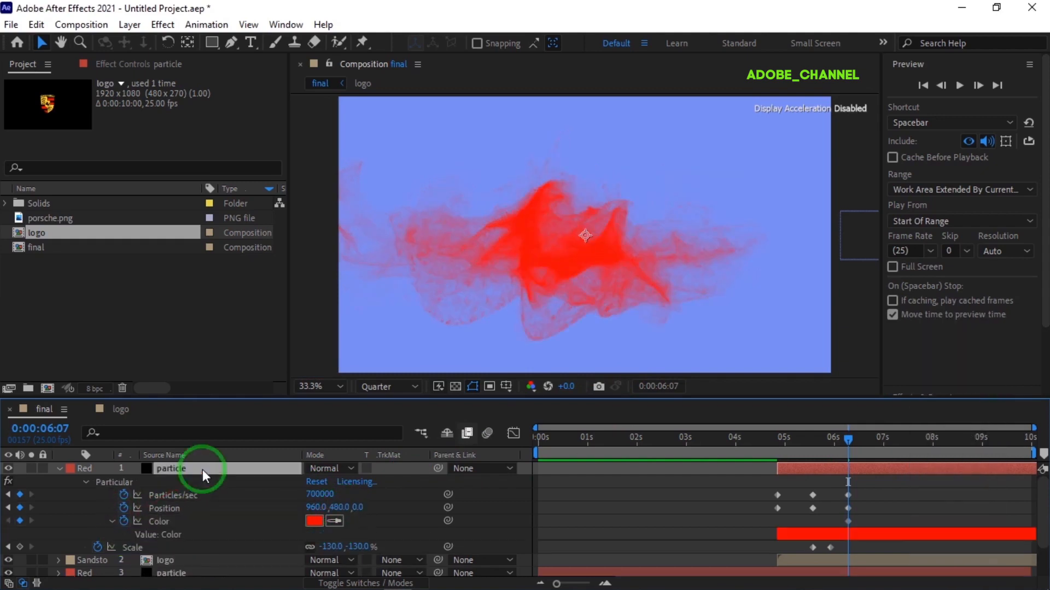
- At 0:00:06:14, set the top particle layer's Particular Color to near-black 040303
click(42, 430)
text(614)
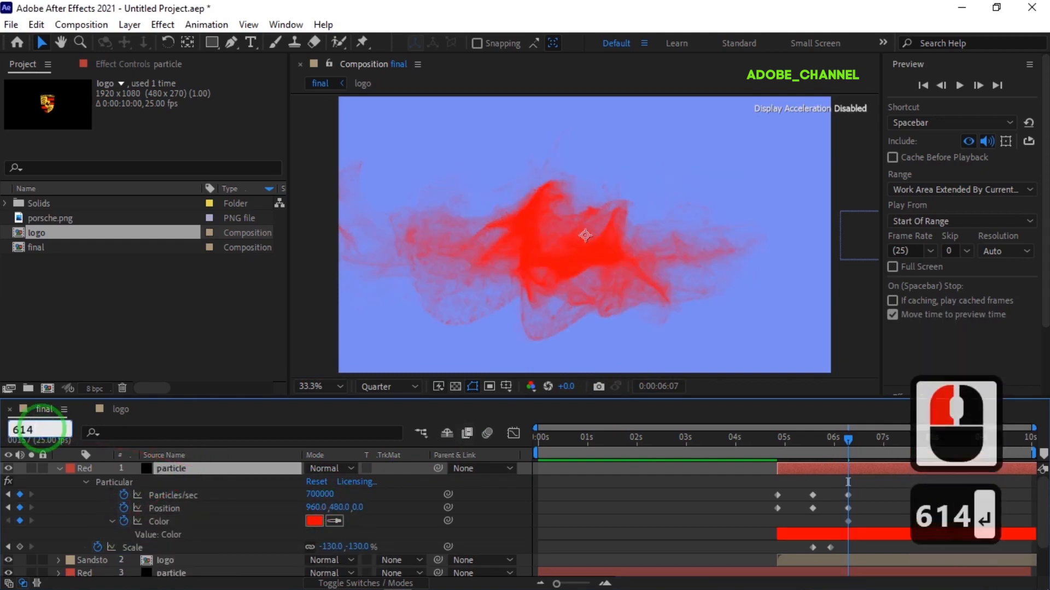
click(314, 521)
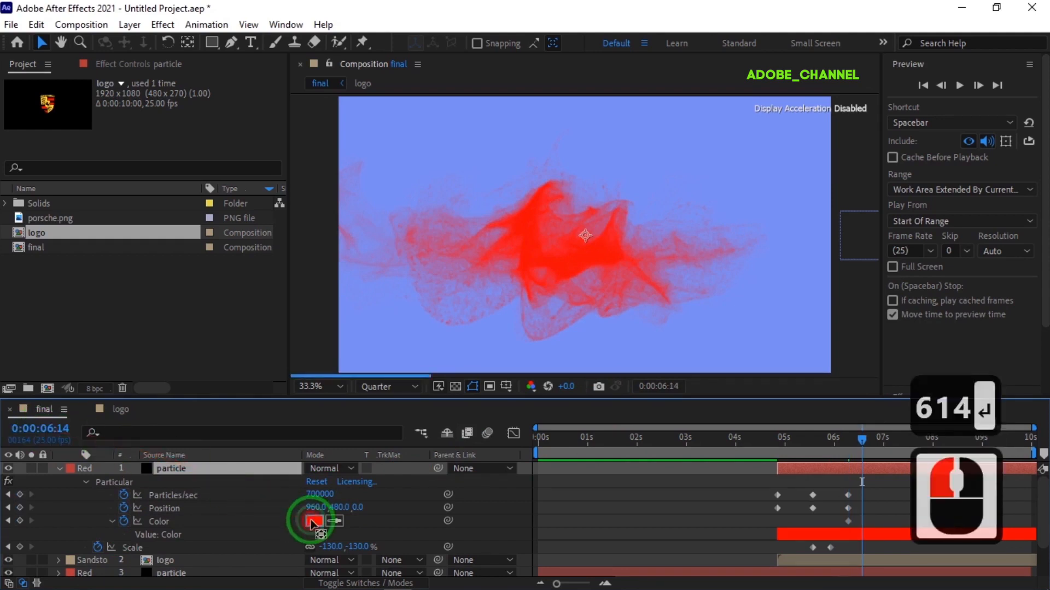
click(732, 369)
click(1027, 180)
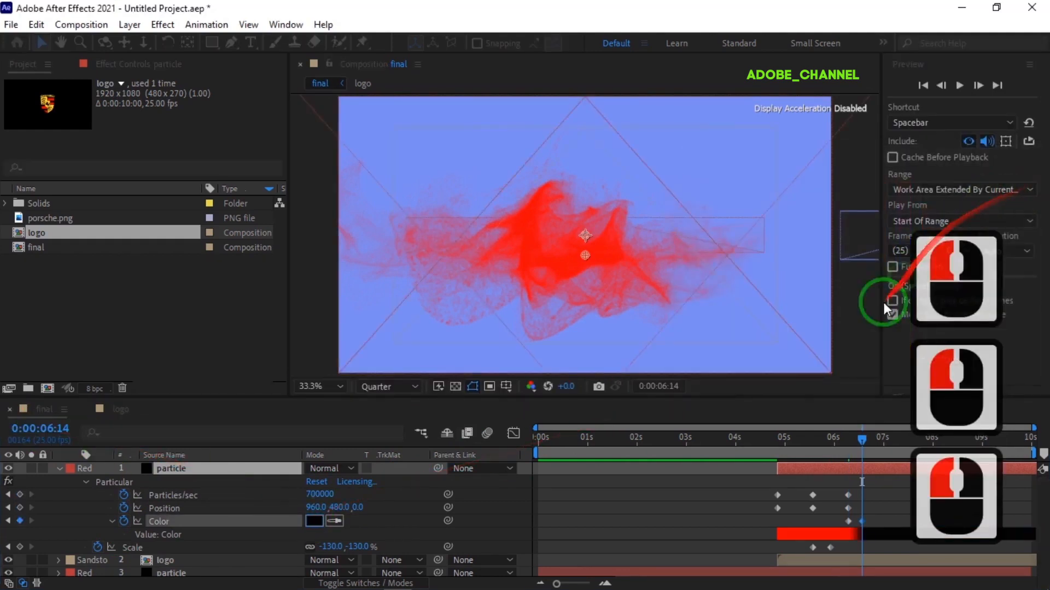
click(359, 405)
- At 0:00:06:18, set Particles/sec of the top particle layer to 0 and dismiss the particle warning
click(41, 428)
text(618)
key(Return)
click(318, 494)
text(700000)
key(Return)
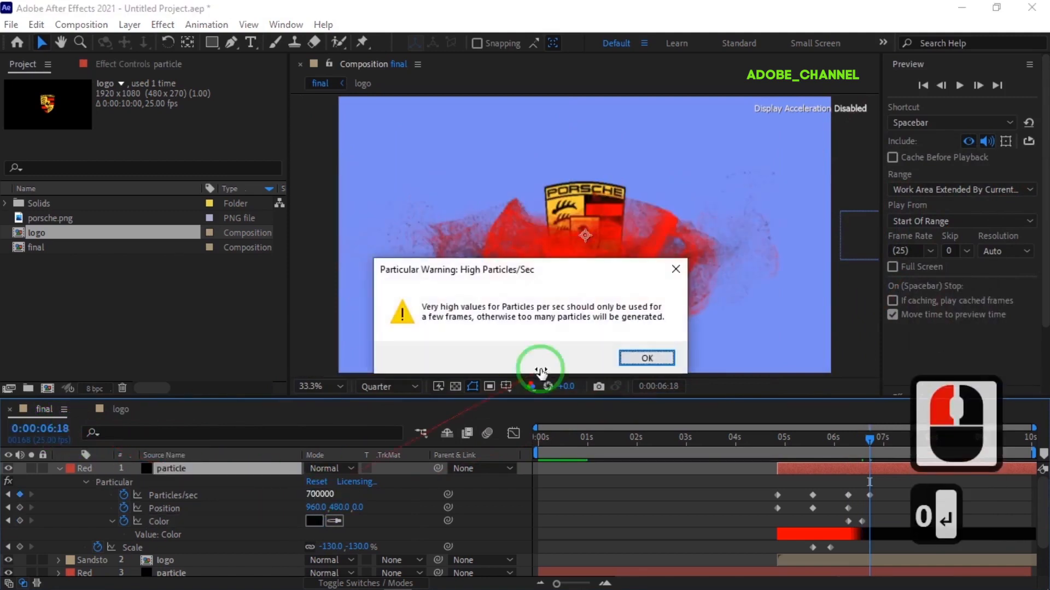
click(647, 358)
- At 0:00:06:20, set the Particular Color to FF0100 by sampling the red part of the layer's color gradient
click(48, 428)
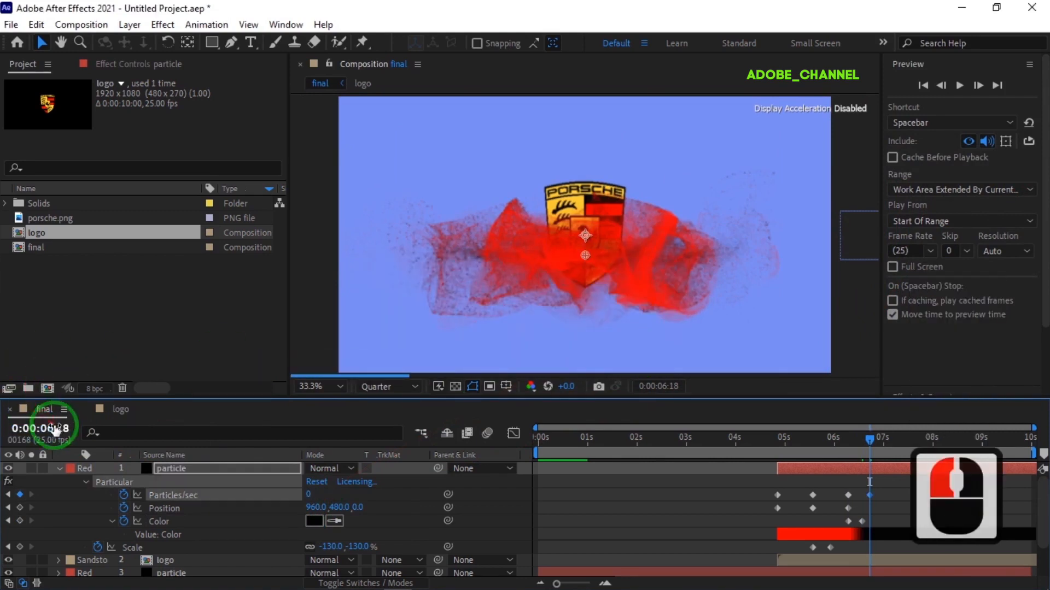
text(620)
key(Return)
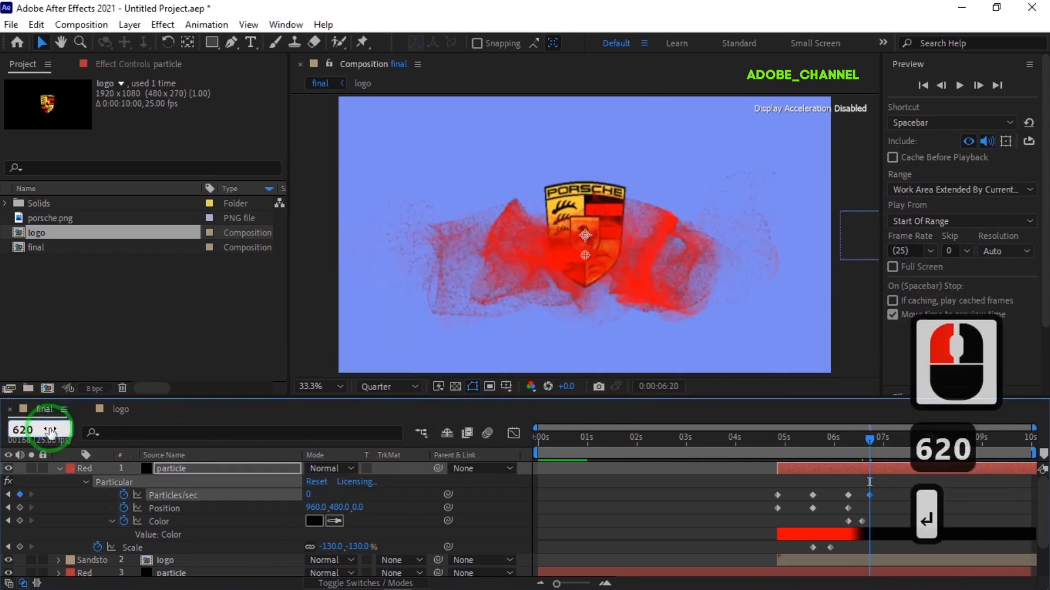
click(314, 521)
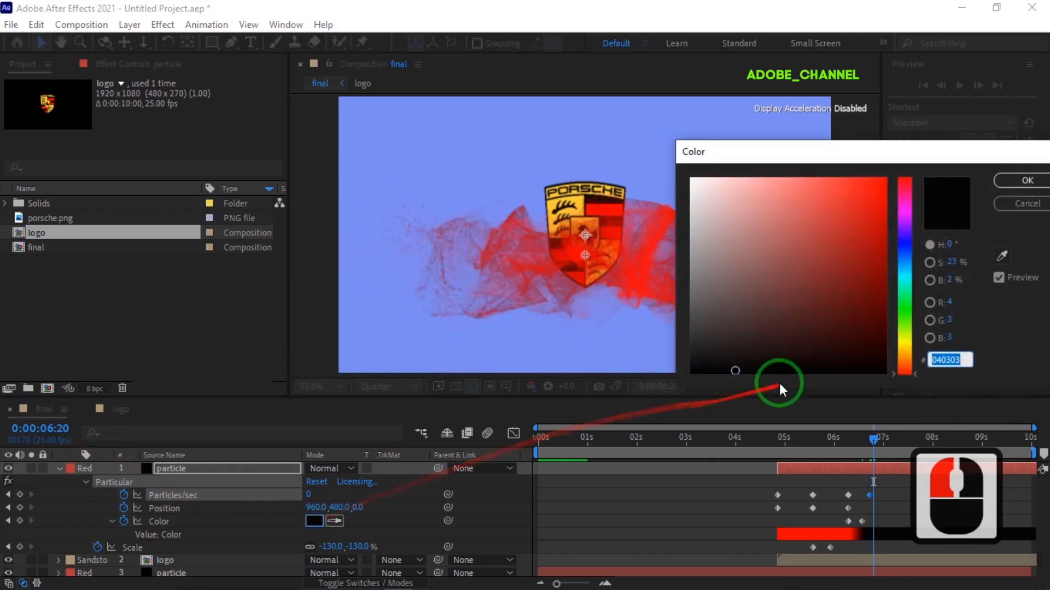
click(809, 526)
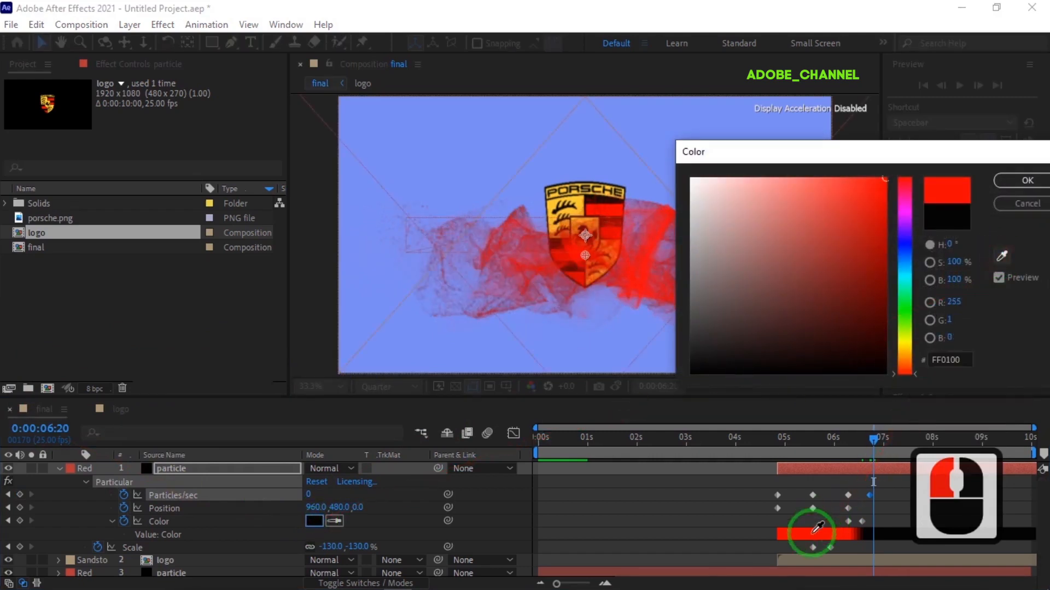
click(1027, 181)
- Duplicate the top particle layer and reveal the copy's keyframed properties
click(199, 471)
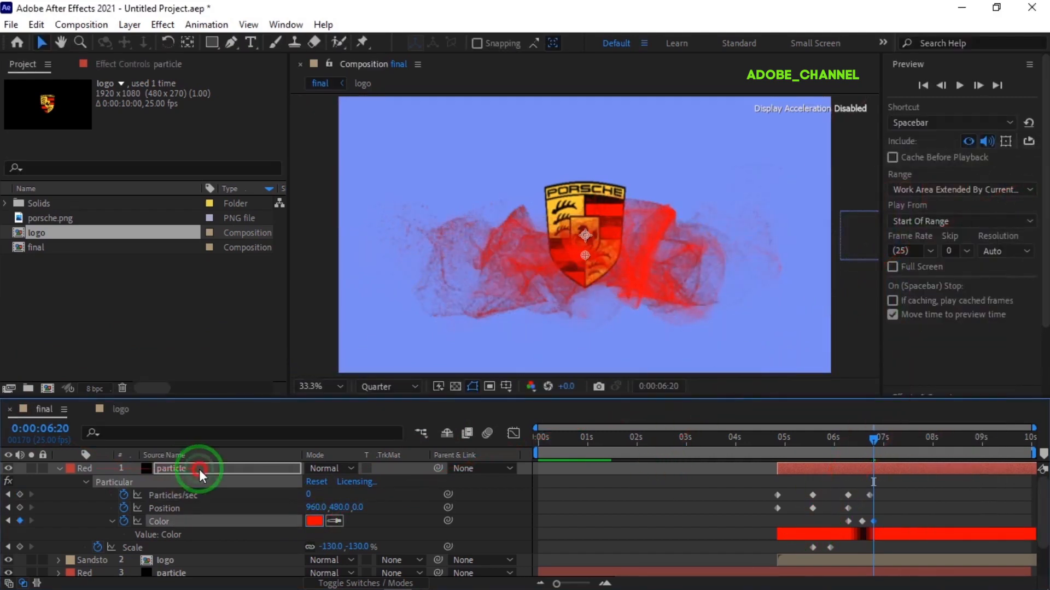
key(ctrl+d)
key(u)
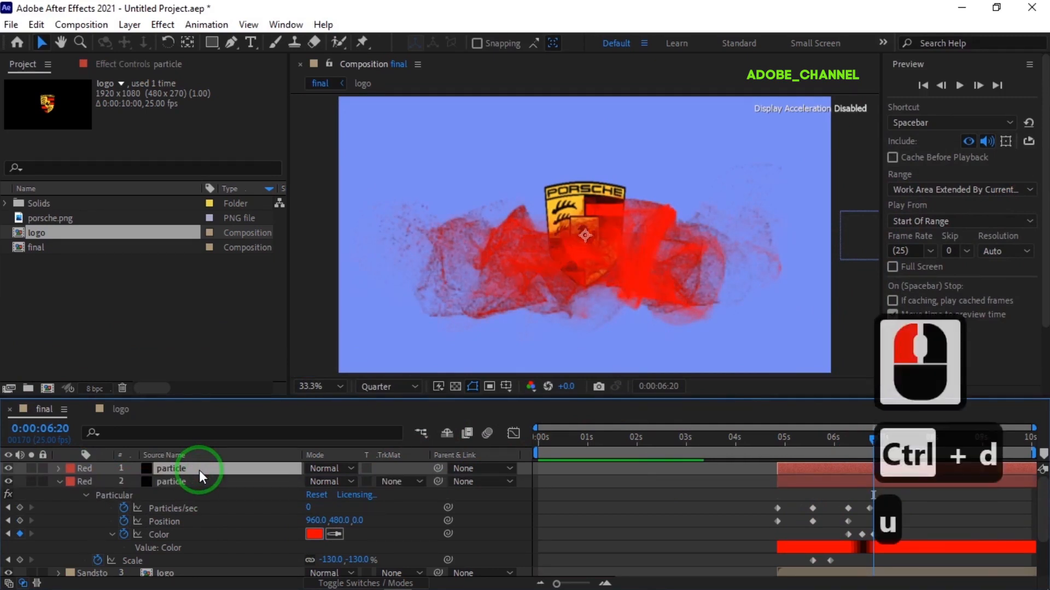
- At 0:00:04:21, set the top particle layer's Particular Position X to 2384 and its Color to FECC32
drag(874, 444, 782, 446)
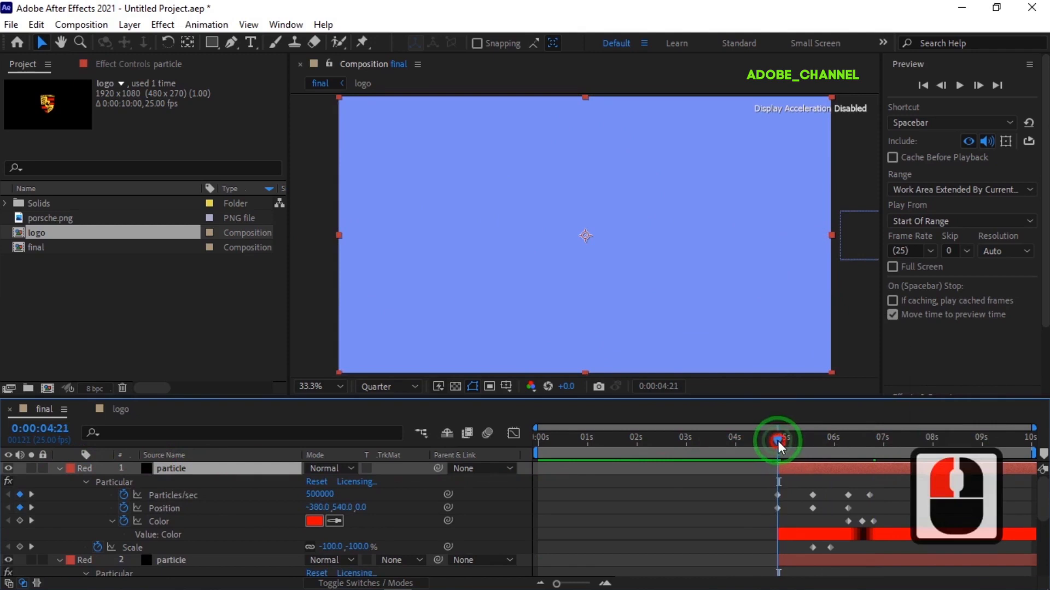
click(317, 507)
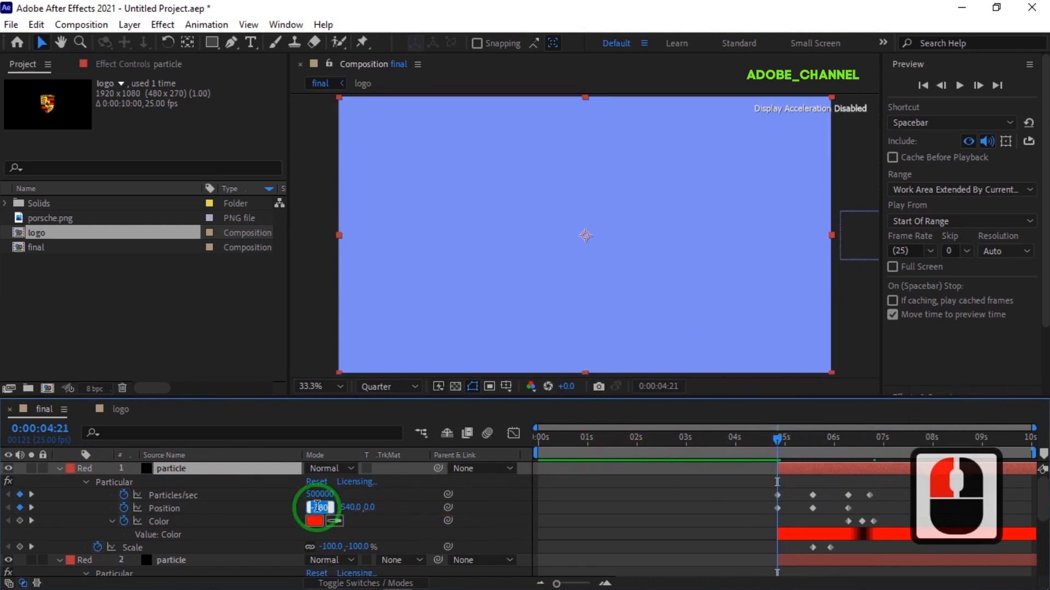
text(2384)
key(Return)
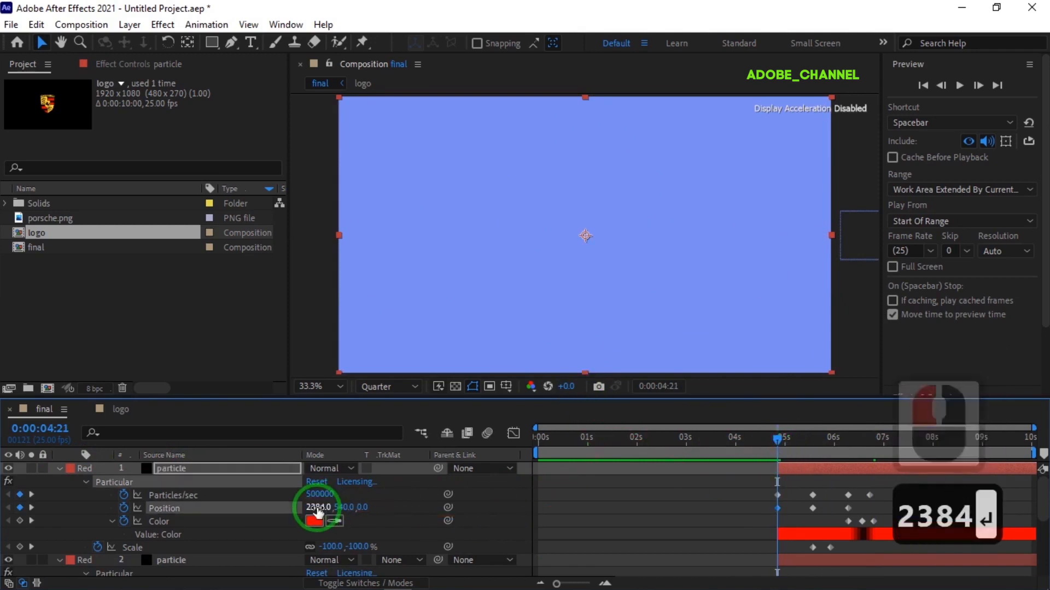
click(315, 522)
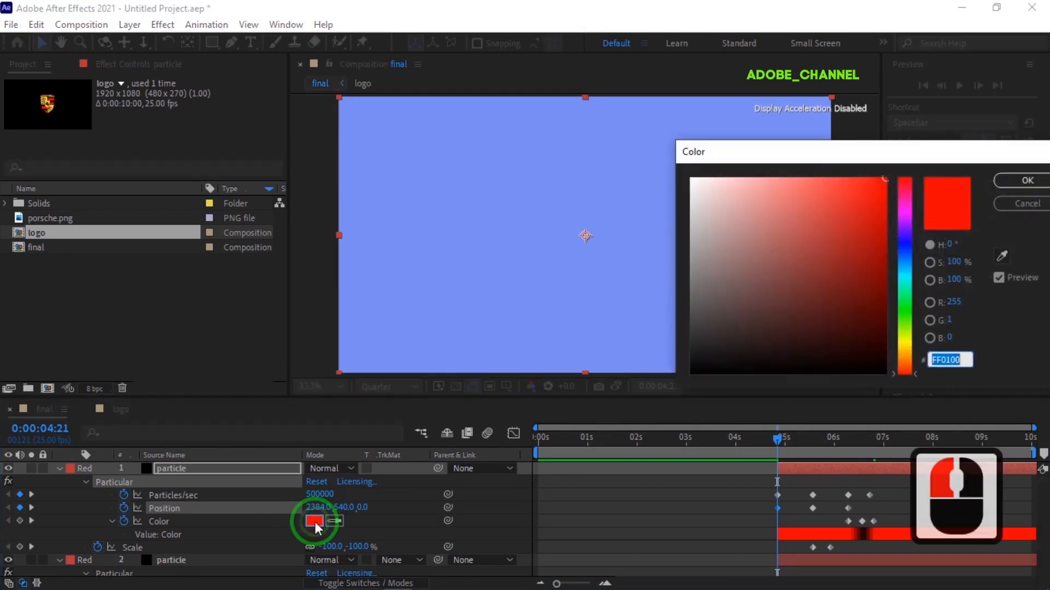
text(fecc32)
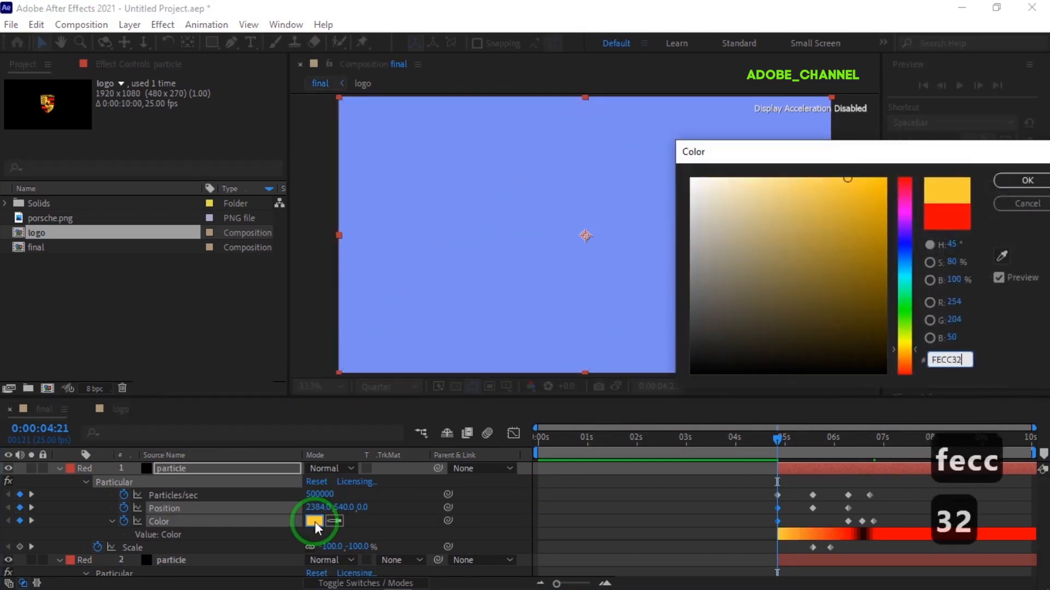
key(Return)
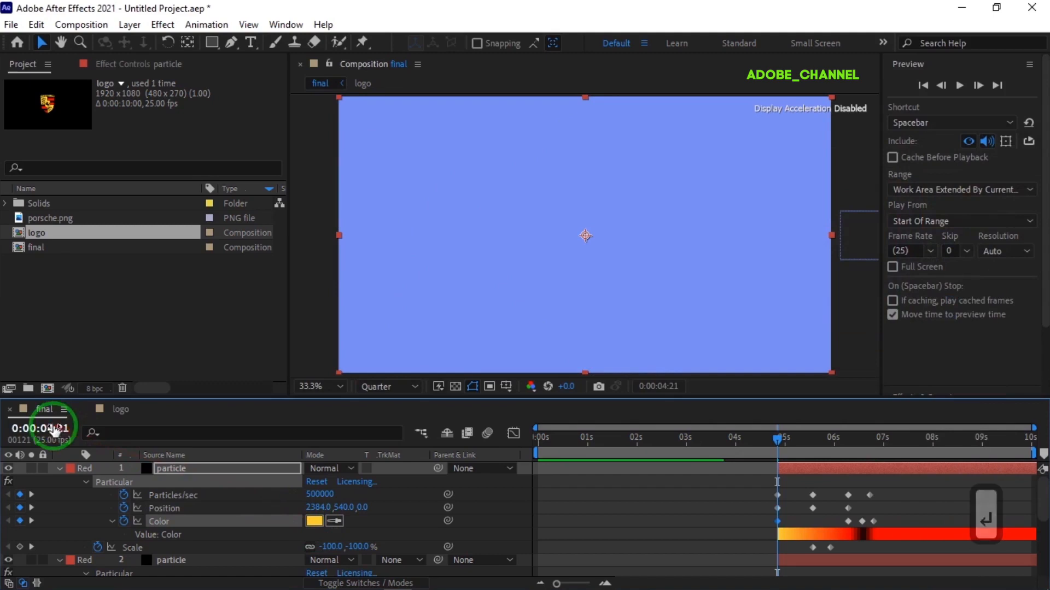
- At 0:00:06:07, set the Y value of the top particle layer's Particular Position to 600
click(52, 428)
text(607)
key(Return)
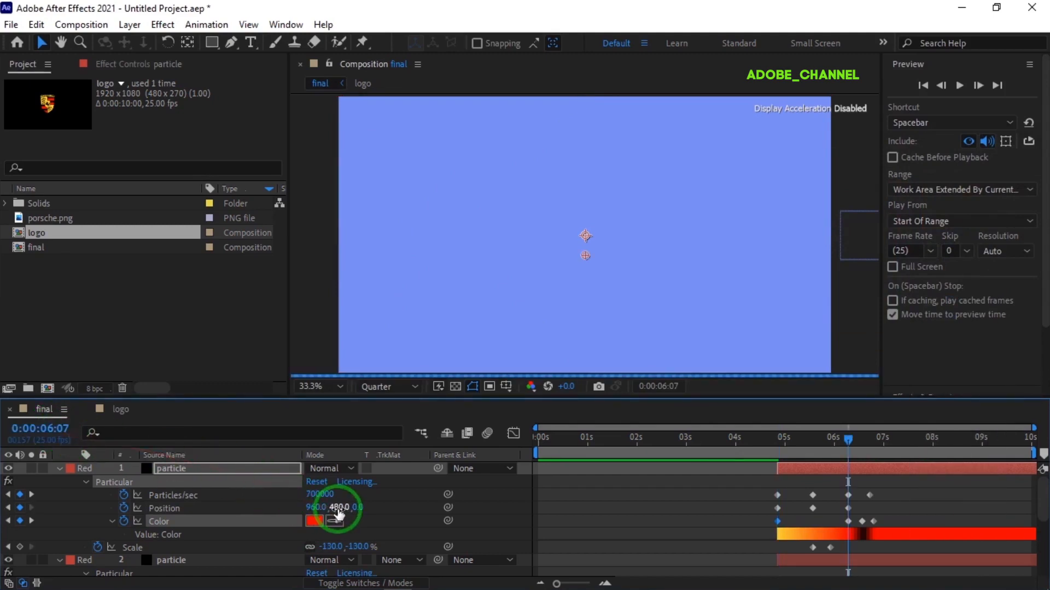
click(339, 508)
text(600)
key(Return)
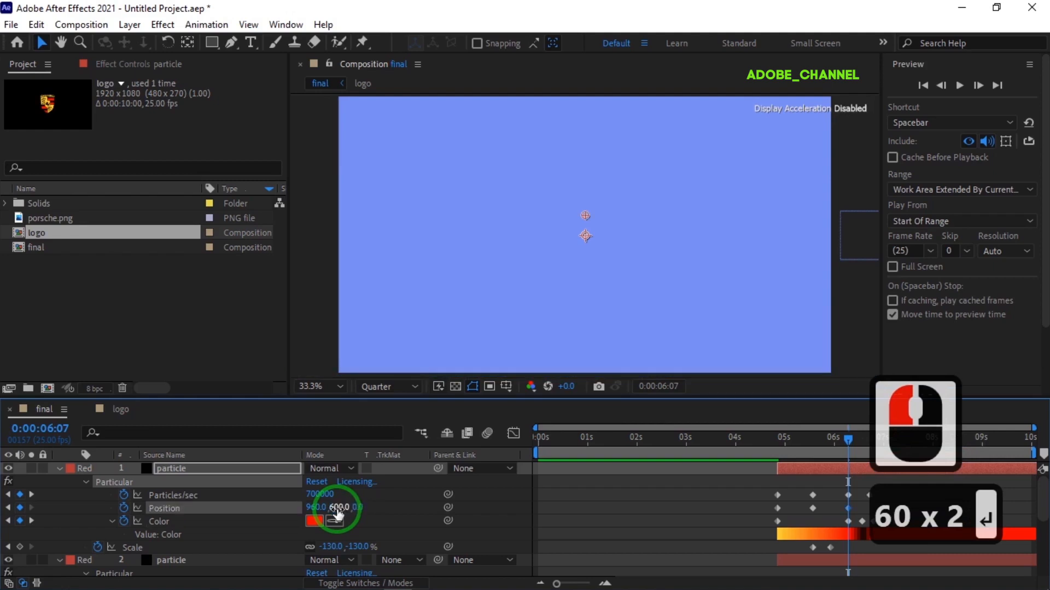
- At 0:00:06:20, set the top particle layer's Color to yellow by sampling the start of its color gradient
click(49, 429)
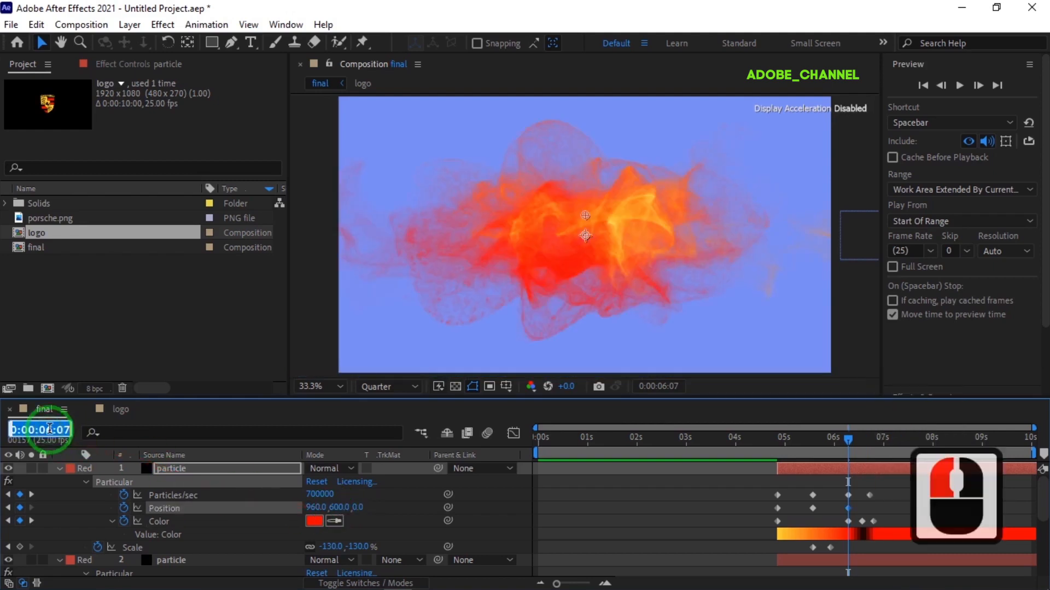
text(620)
key(Return)
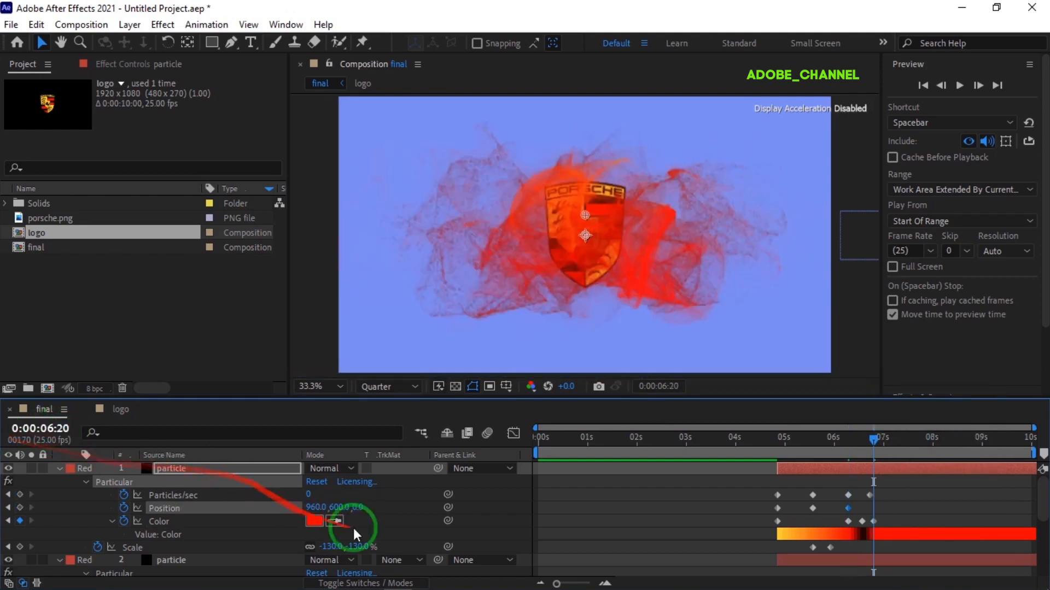
click(315, 521)
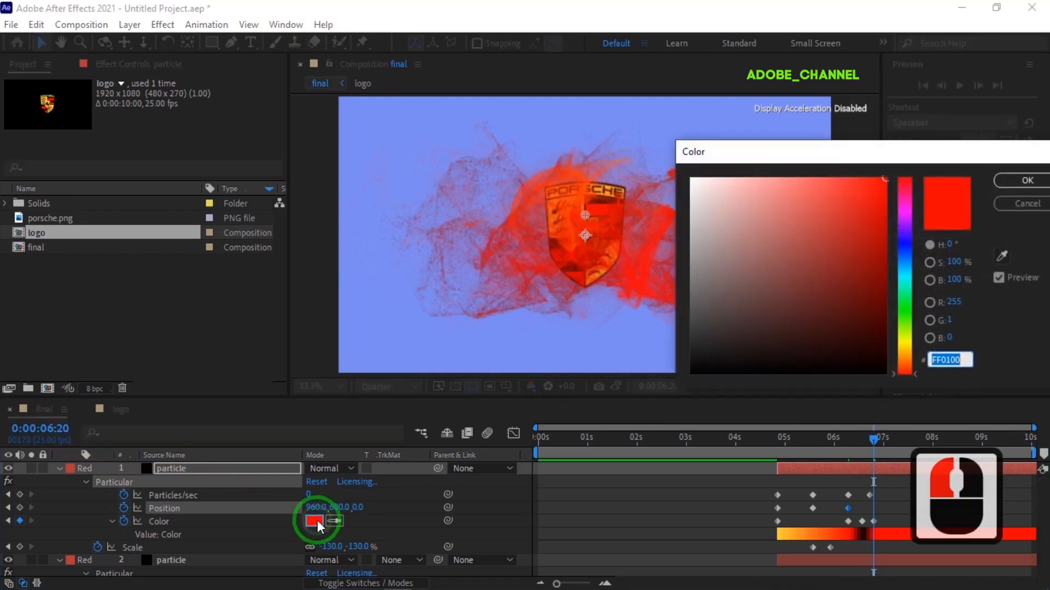
click(1002, 257)
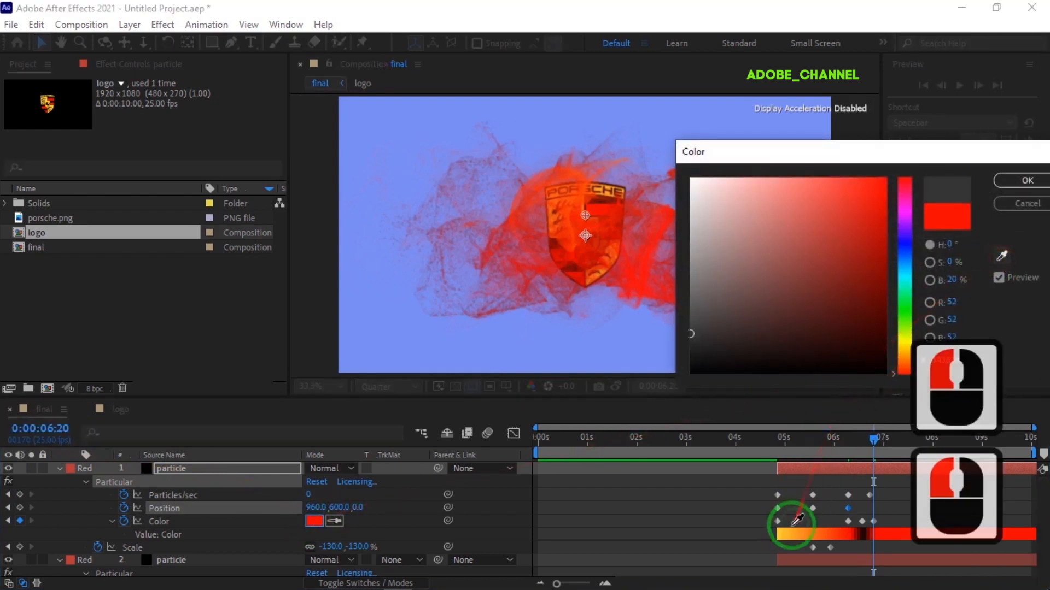
click(782, 534)
click(1028, 184)
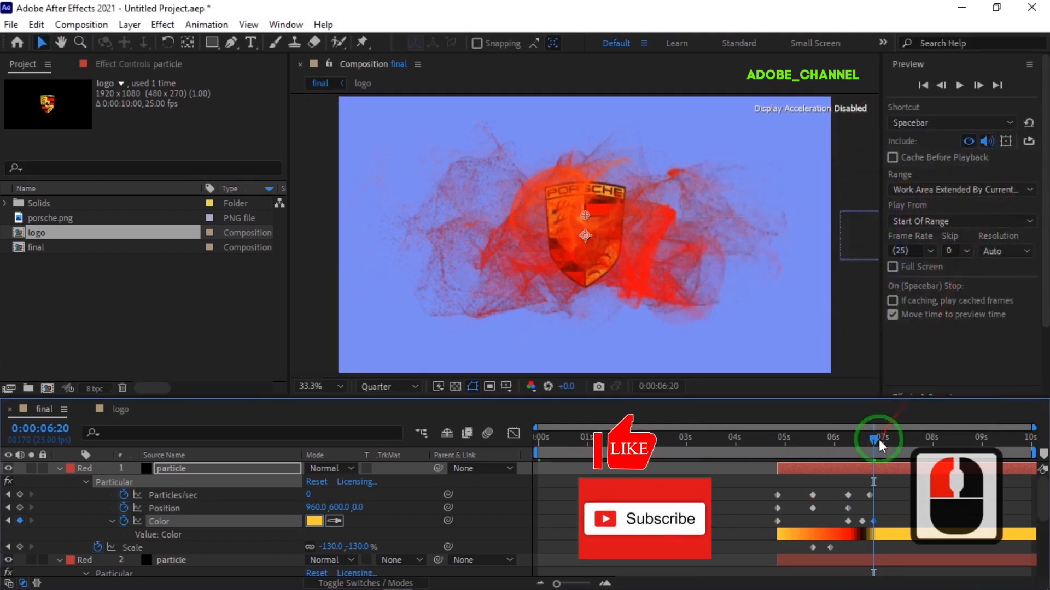
- At 0:00:06:07, replace the top particle layer's red Color with yellow sampled from the start of its color gradient
drag(873, 439, 849, 454)
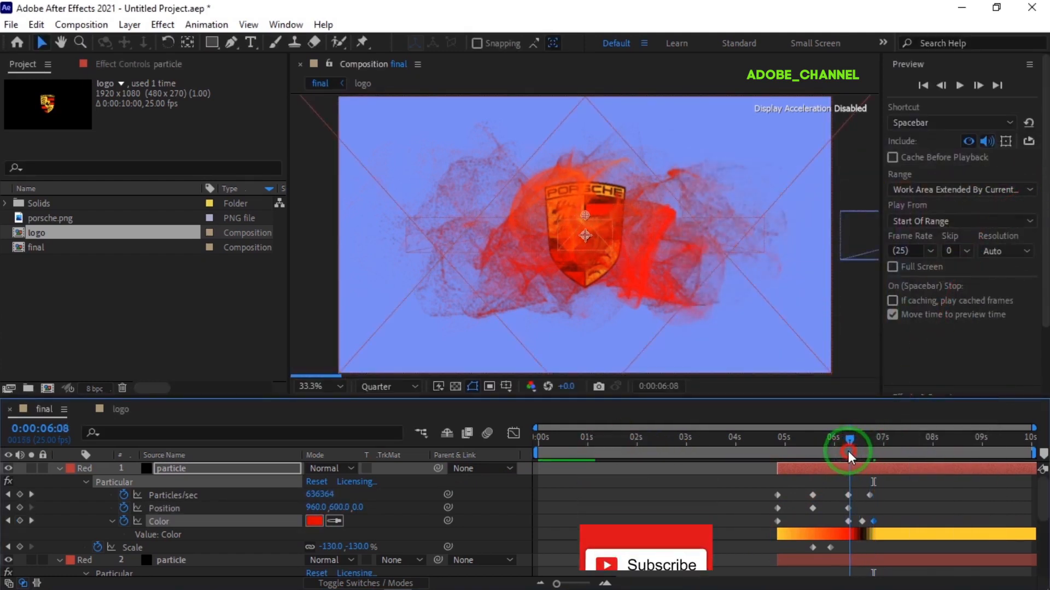
click(315, 521)
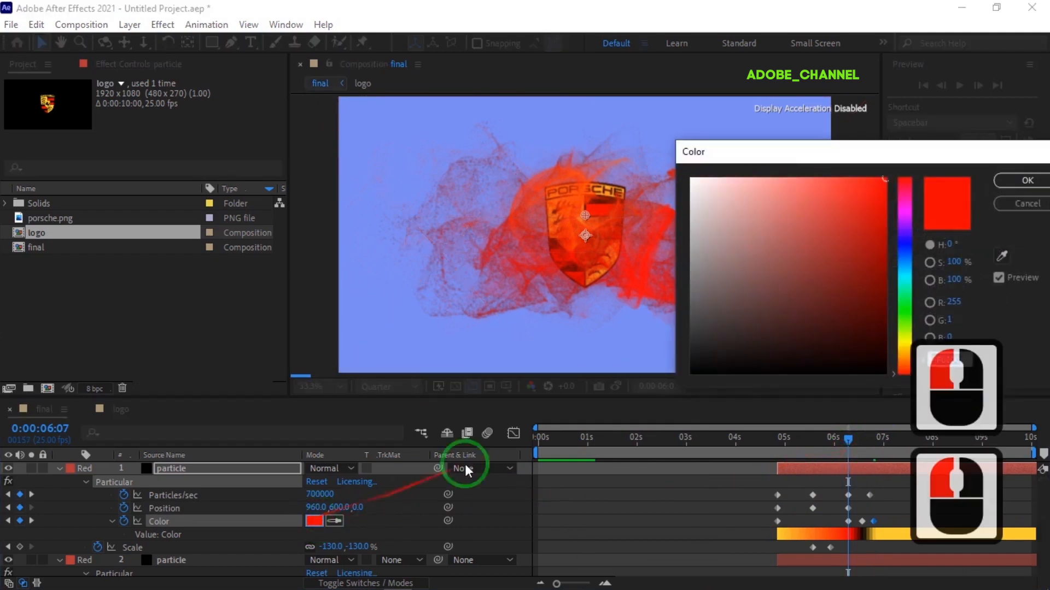
click(1004, 250)
click(785, 529)
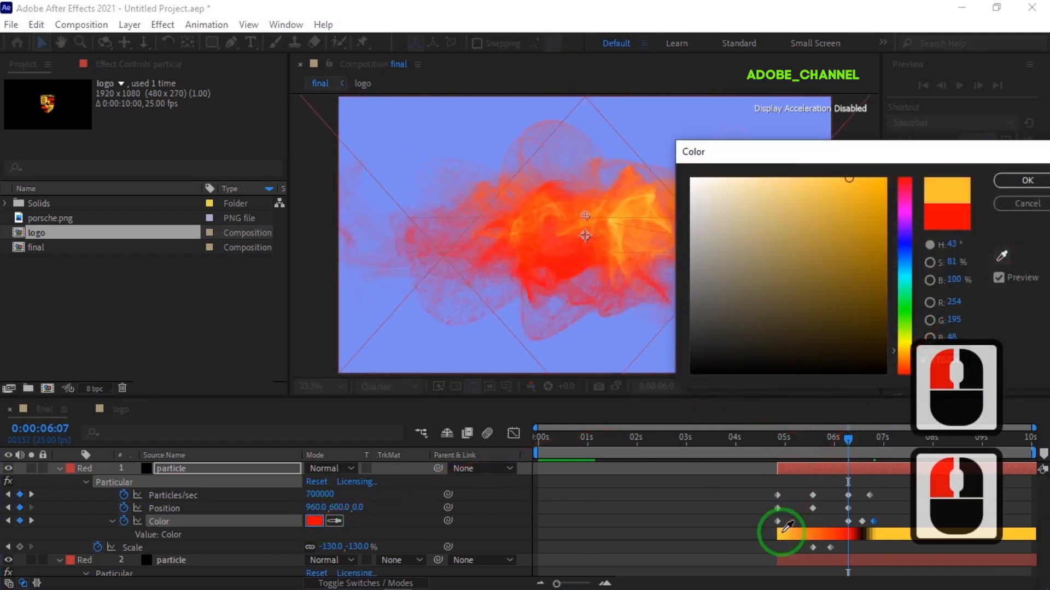
click(1026, 180)
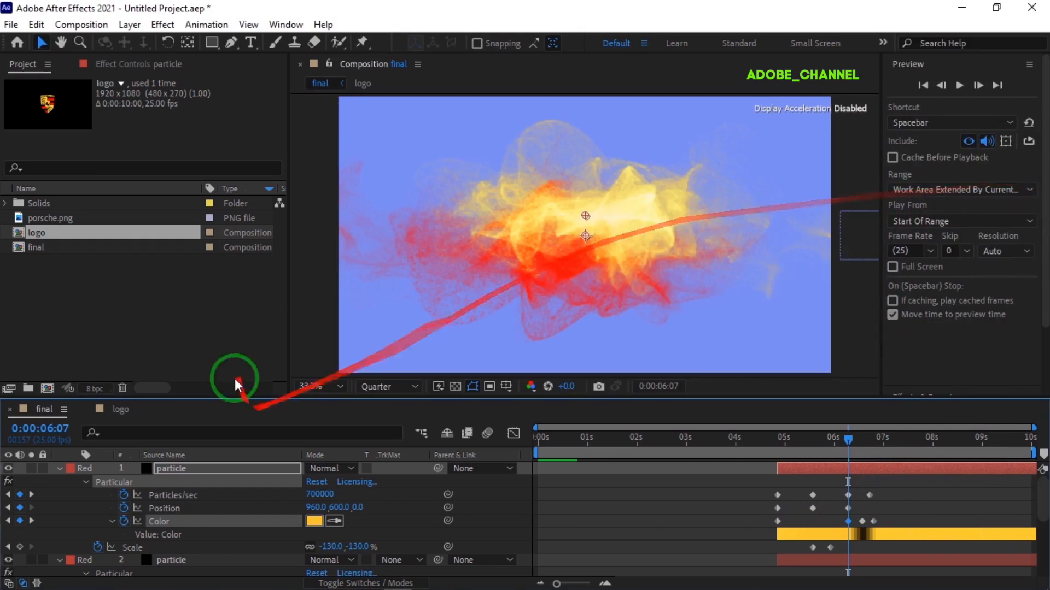
- Find the CC Light Sweep effect and apply it to the logo layer
scroll(186, 519, down, 4)
click(184, 516)
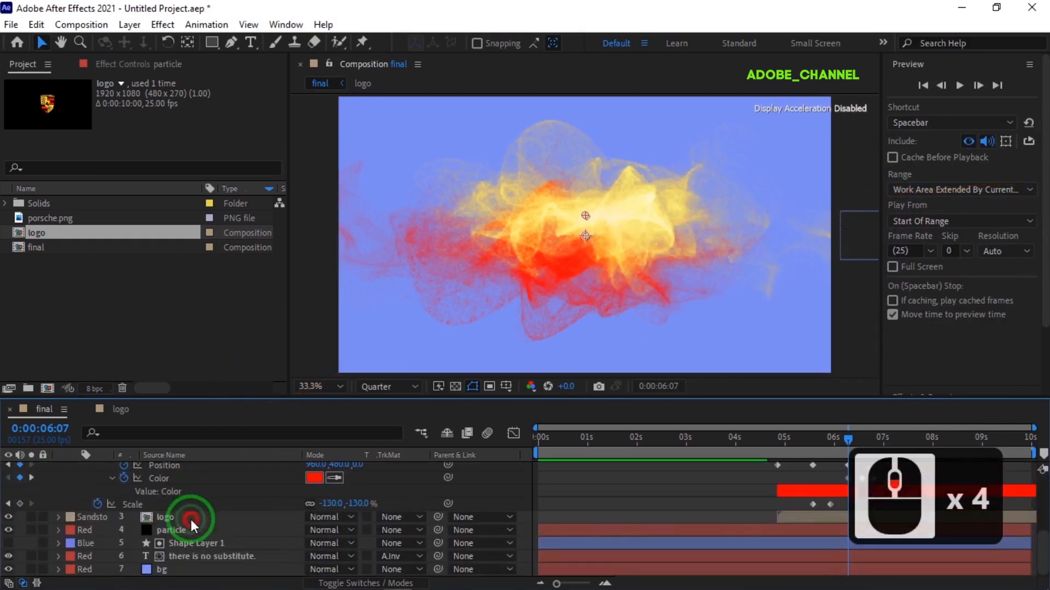
click(929, 88)
click(948, 108)
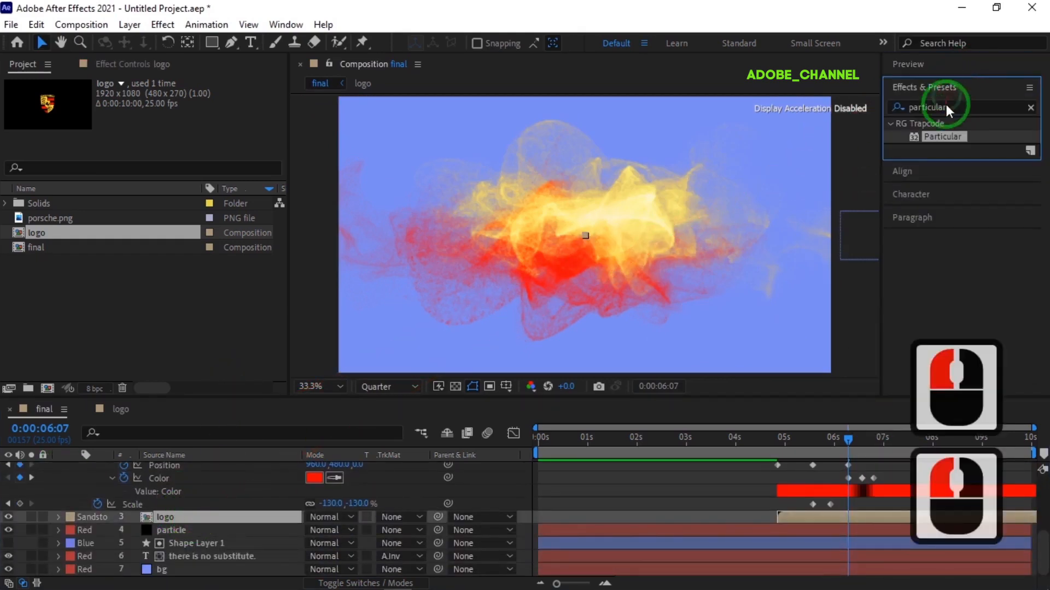
drag(958, 108, 897, 113)
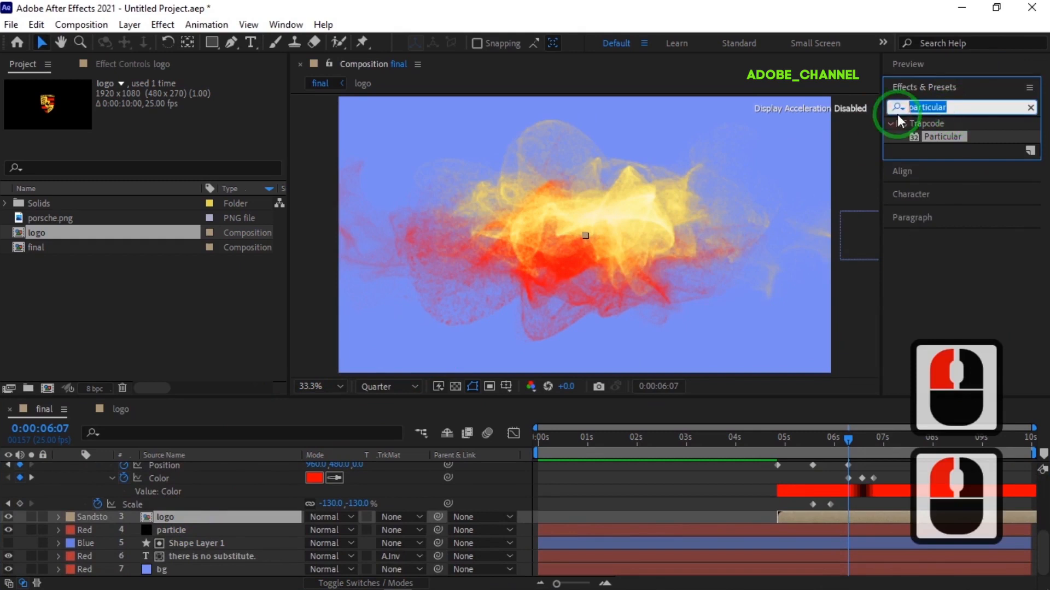
text(cc light)
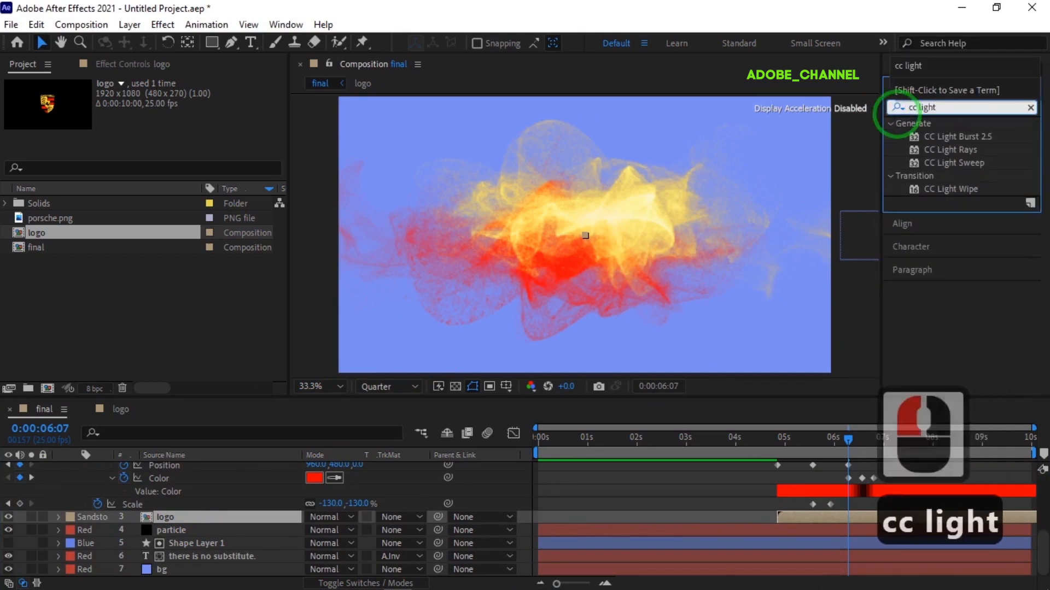
double_click(964, 163)
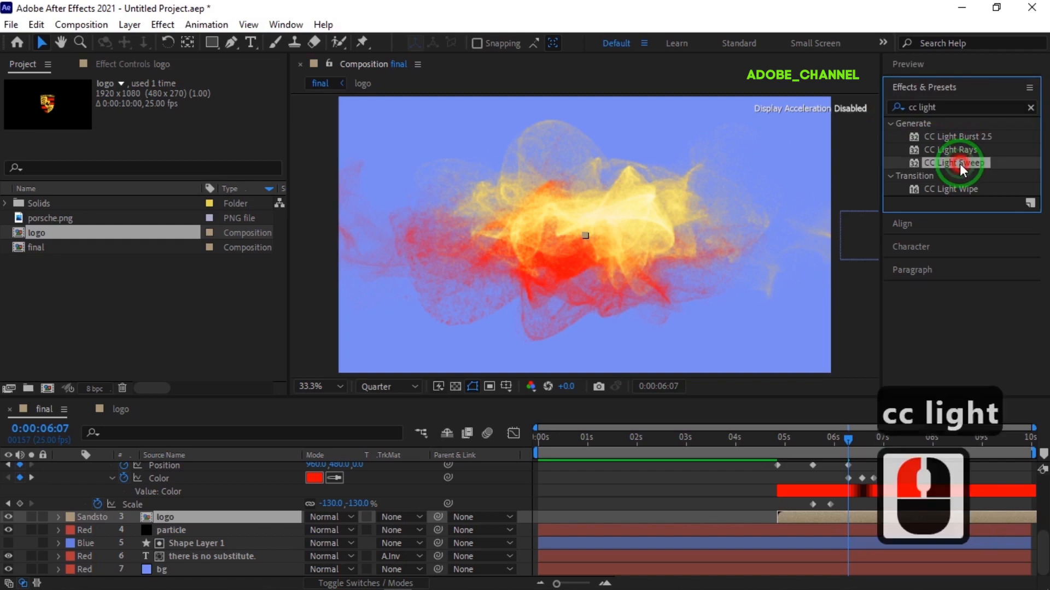
- At 0:00:07:24, set the logo's CC Light Sweep Width to 80 and Sweep Intensity to 75
click(44, 429)
text(724)
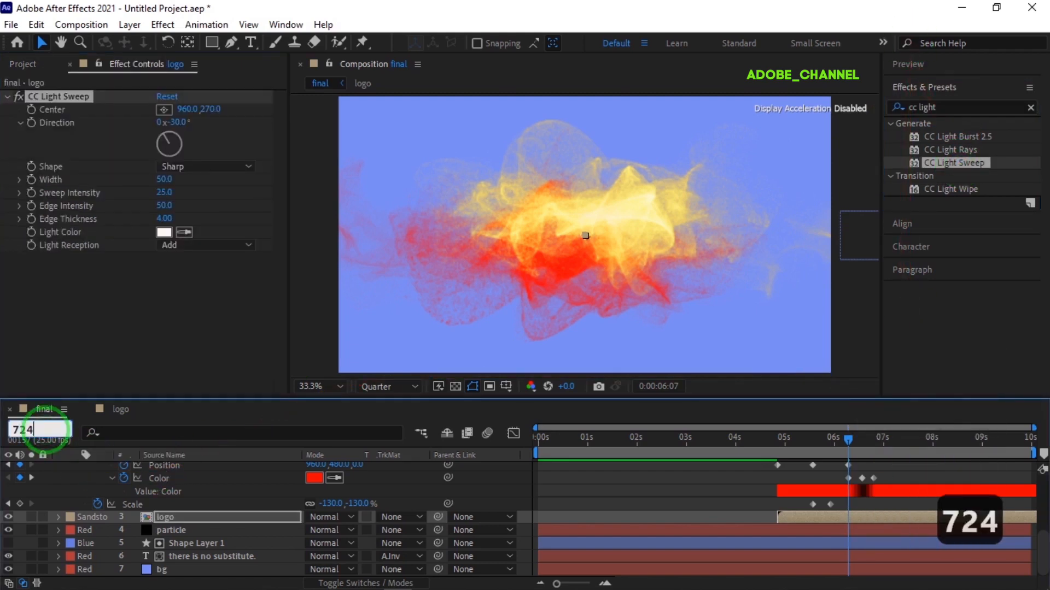
key(Return)
click(164, 180)
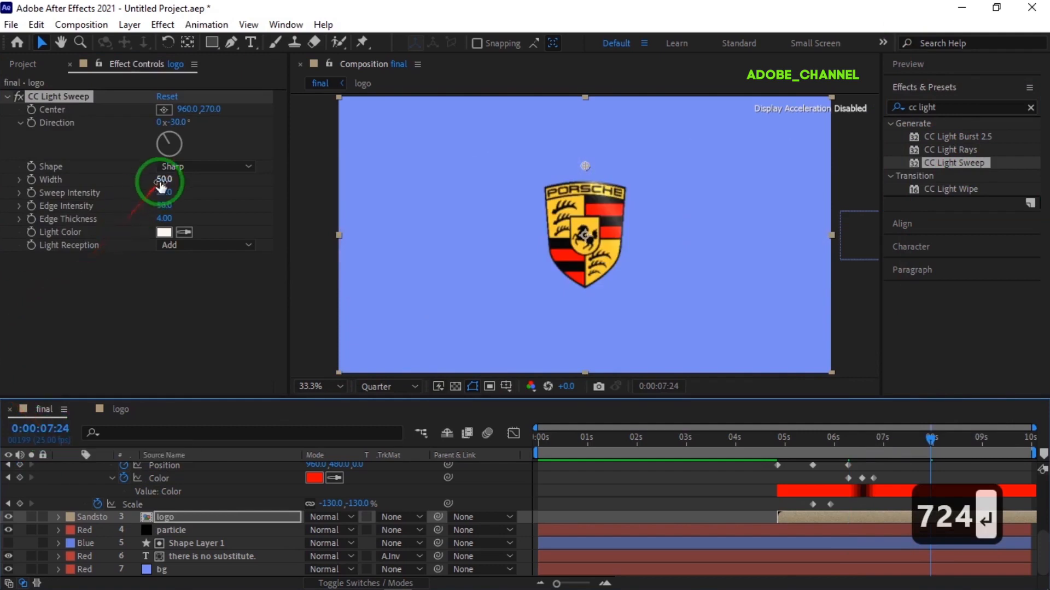
text(80)
key(Return)
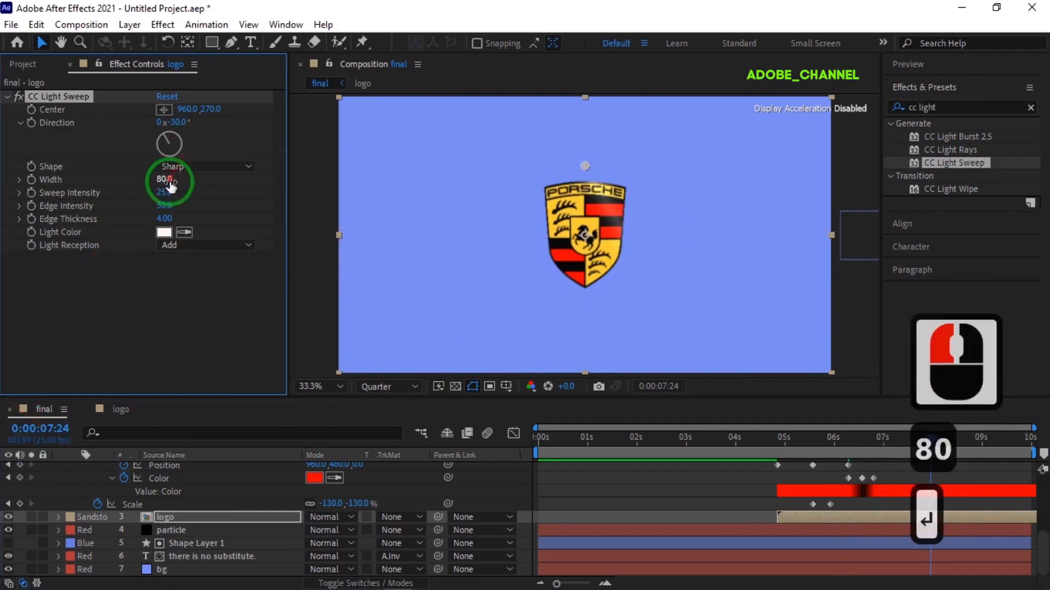
click(164, 193)
text(75)
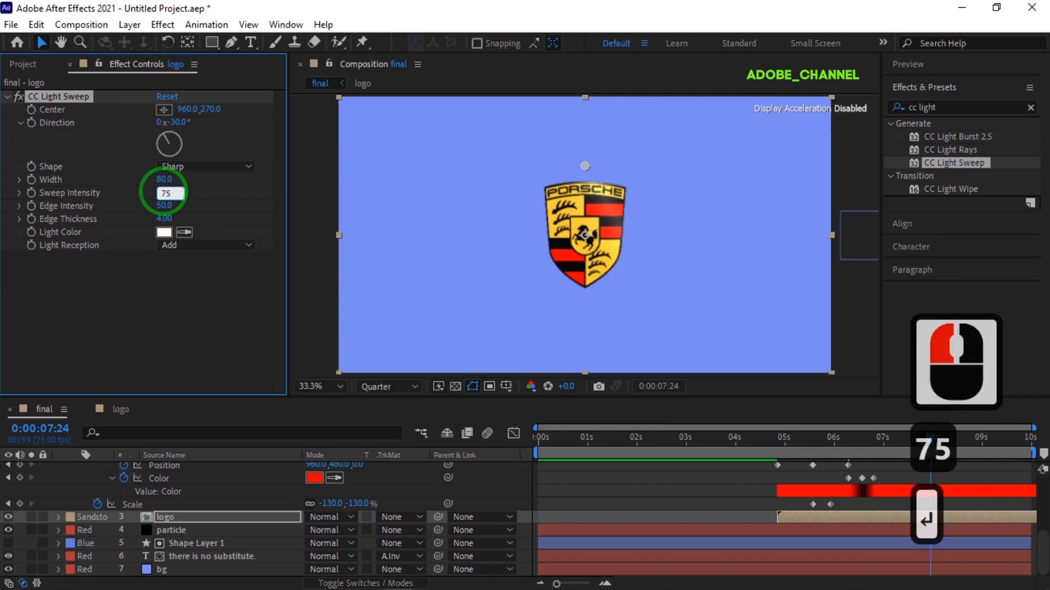
key(Return)
- Keyframe the CC Light Sweep Center at about 609, 429 at 0:00:07:24 and about 1107, 99 at 0:00:08:09
click(32, 109)
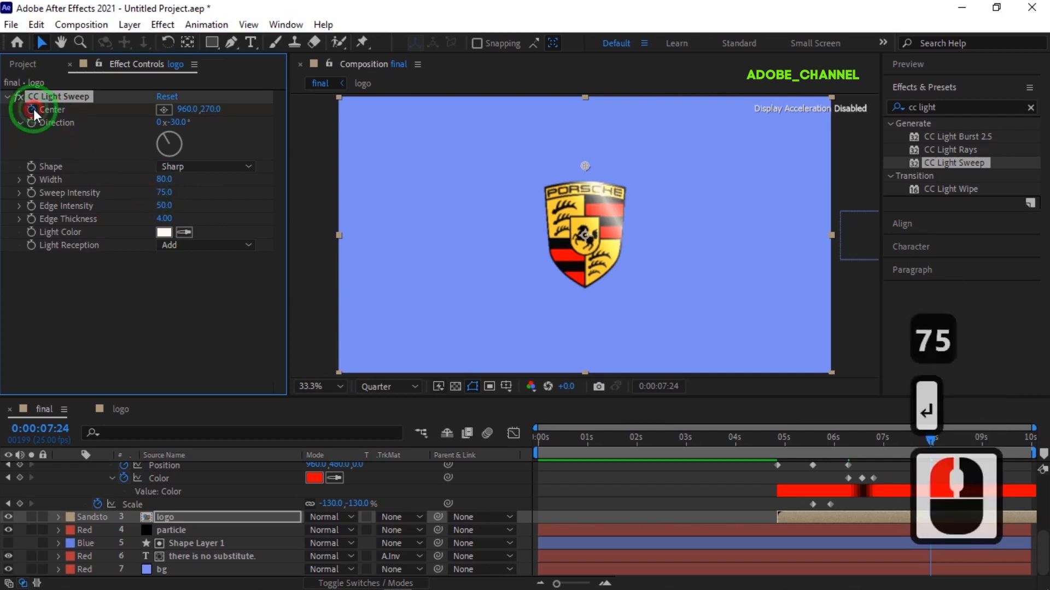
drag(586, 164, 499, 203)
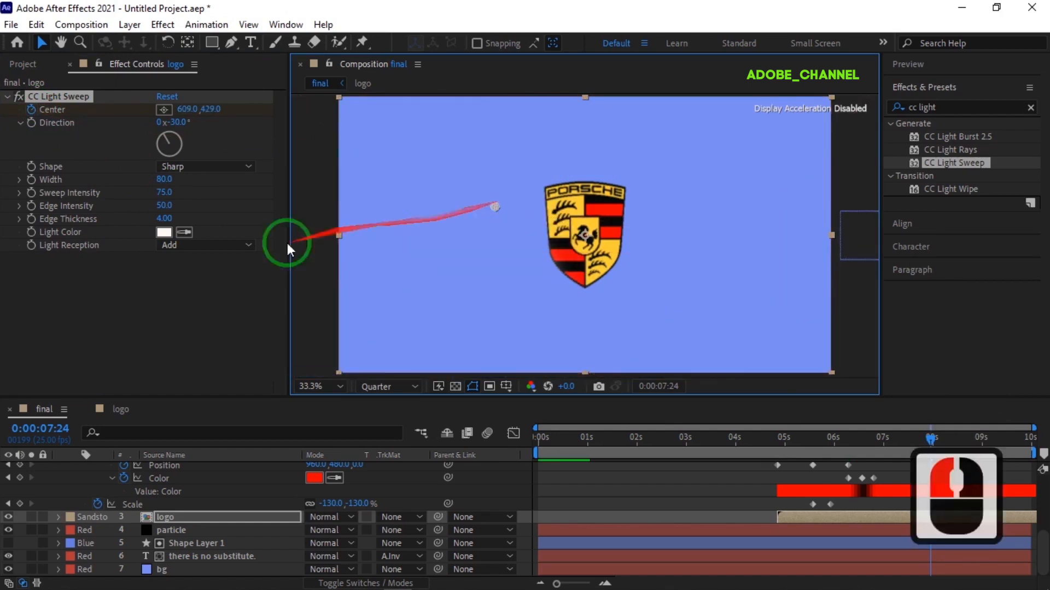
click(37, 428)
text(809)
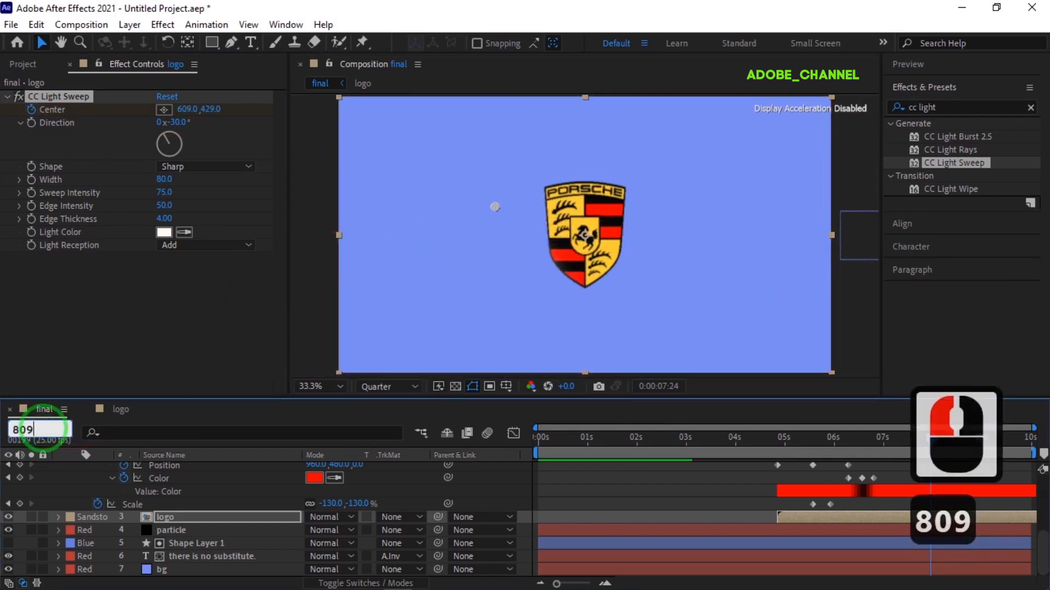
key(Return)
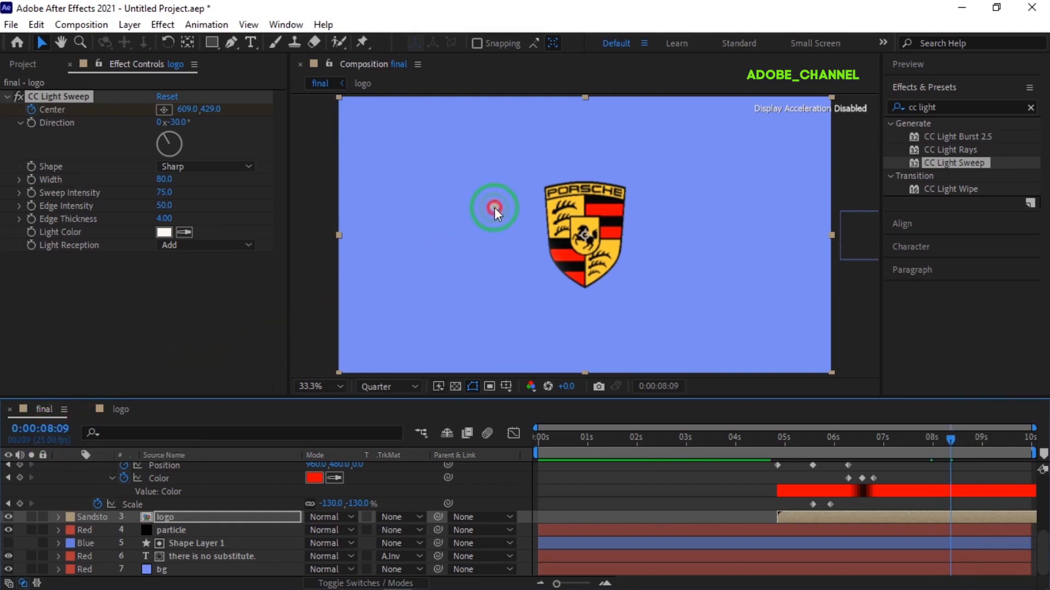
drag(494, 208, 537, 170)
drag(609, 132, 622, 124)
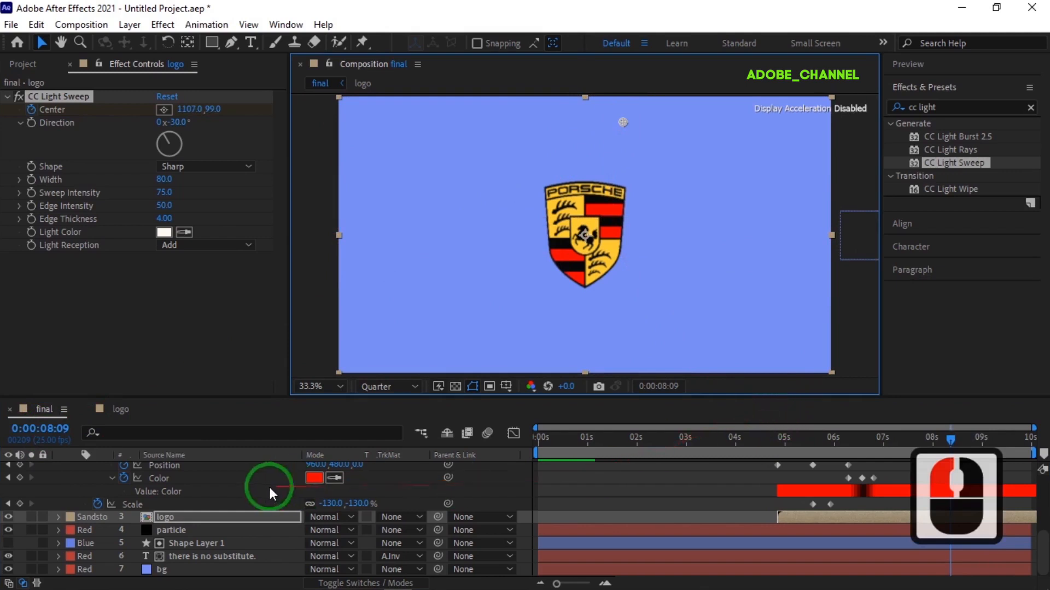
- Reveal the logo layer's keyframed properties and collapse the logo layer and the two particle layers above it
key(u)
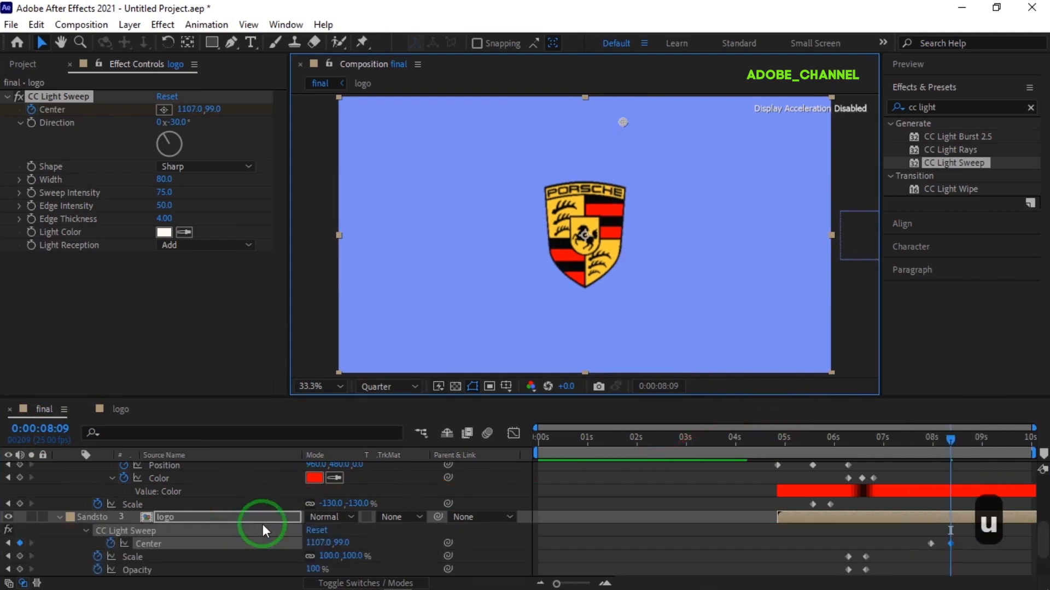
scroll(61, 515, up, 2)
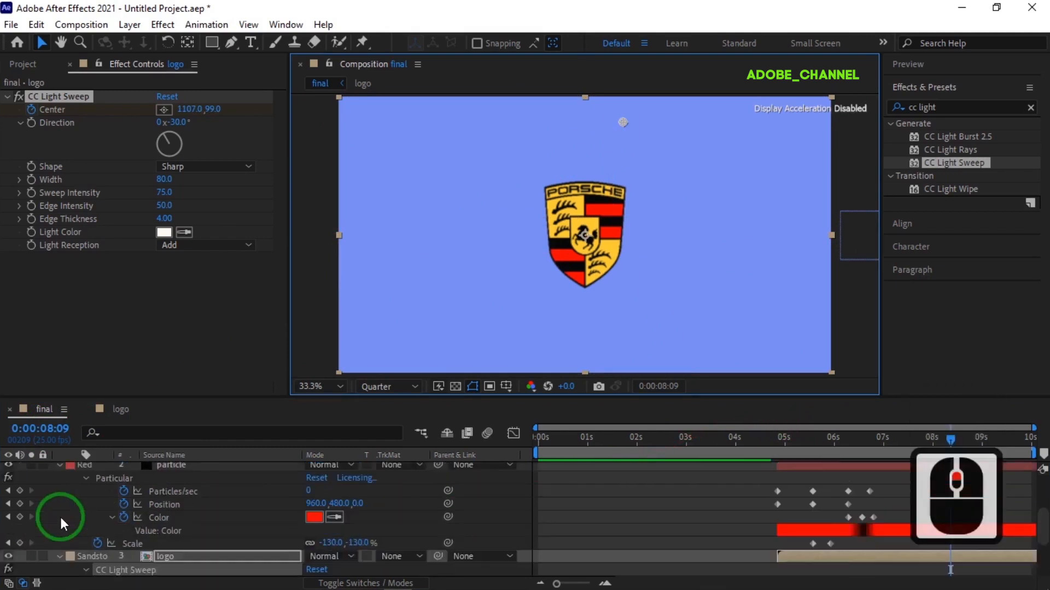
click(58, 504)
scroll(54, 520, up, 1)
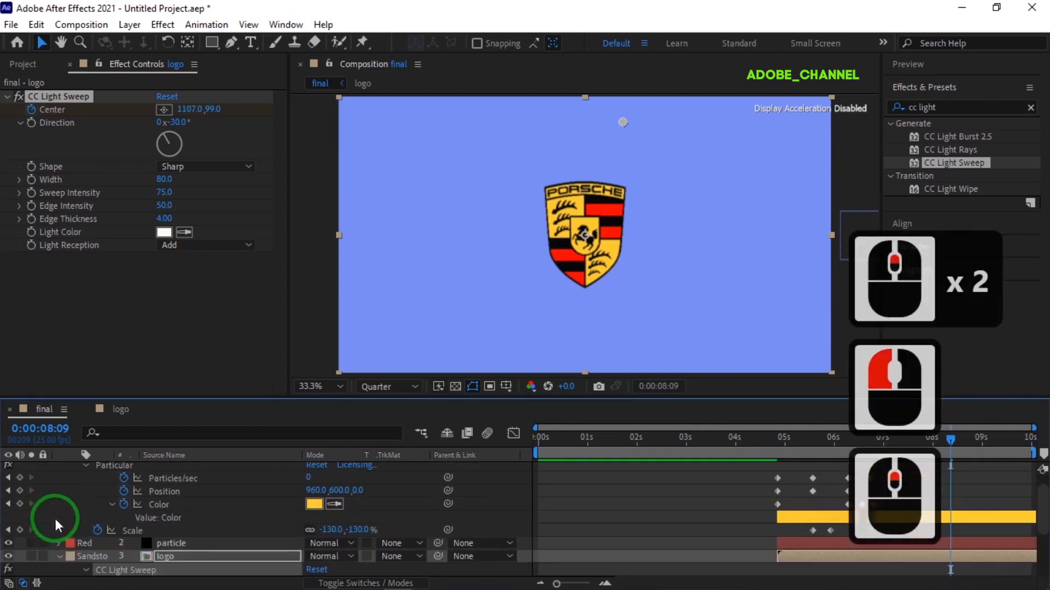
click(58, 558)
scroll(61, 483, up, 1)
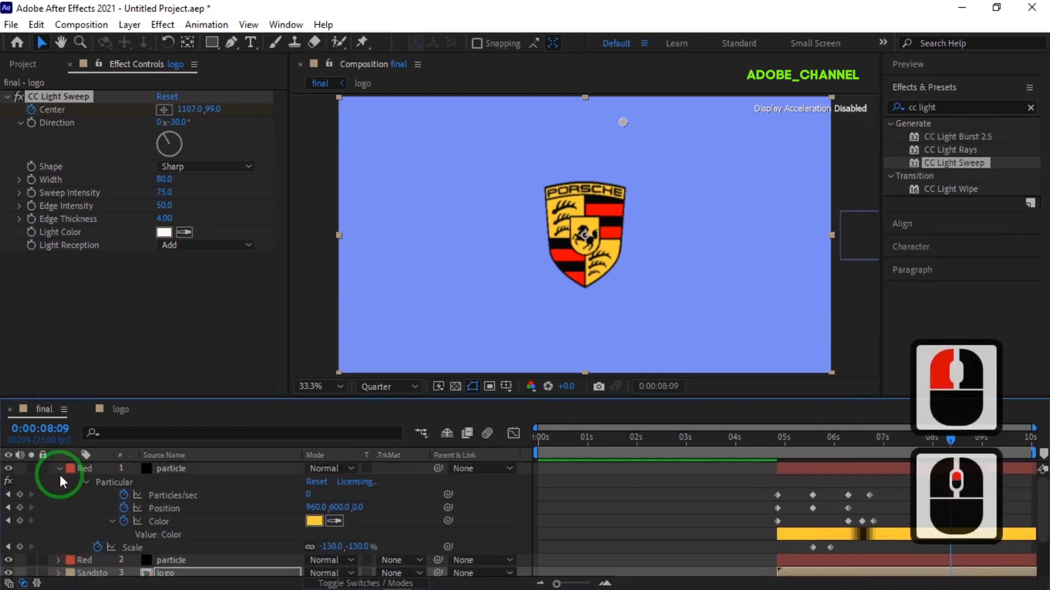
click(59, 469)
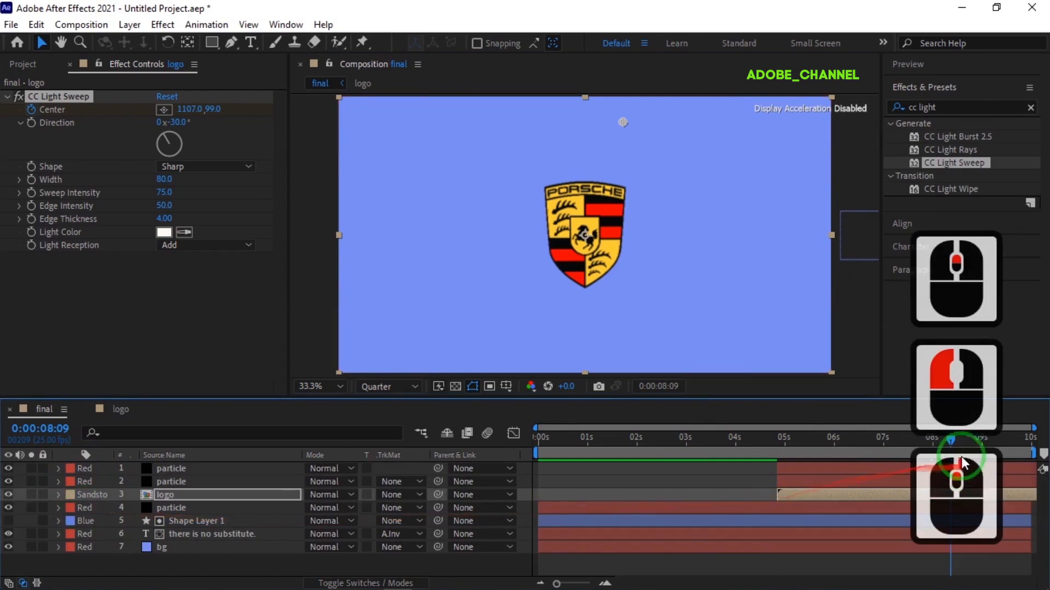
- Shorten the work area to end at about 9 seconds and preview the final composition from the start
drag(1031, 457, 467, 469)
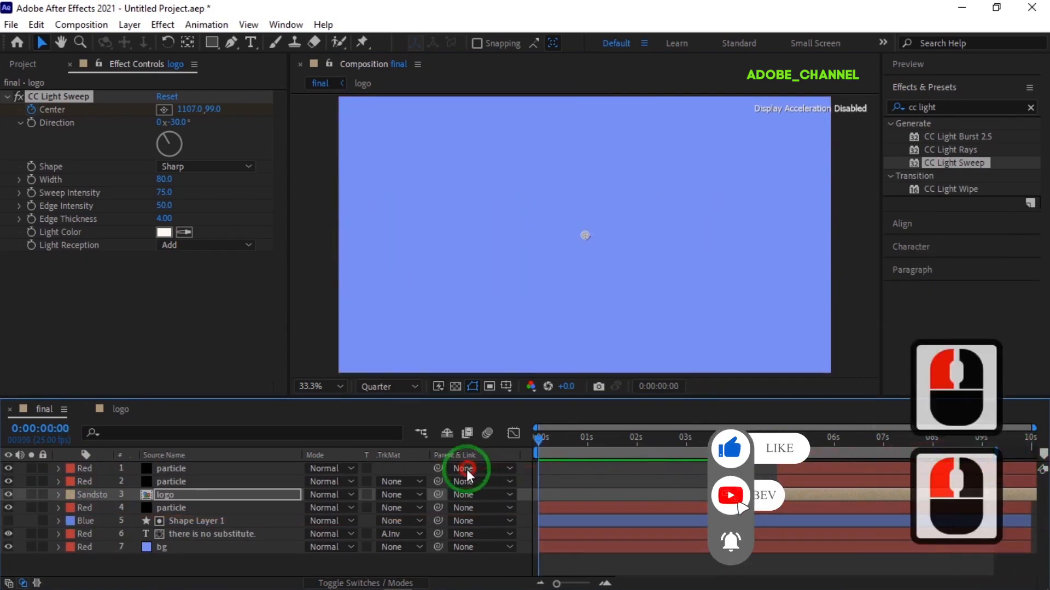
click(1000, 94)
click(959, 85)
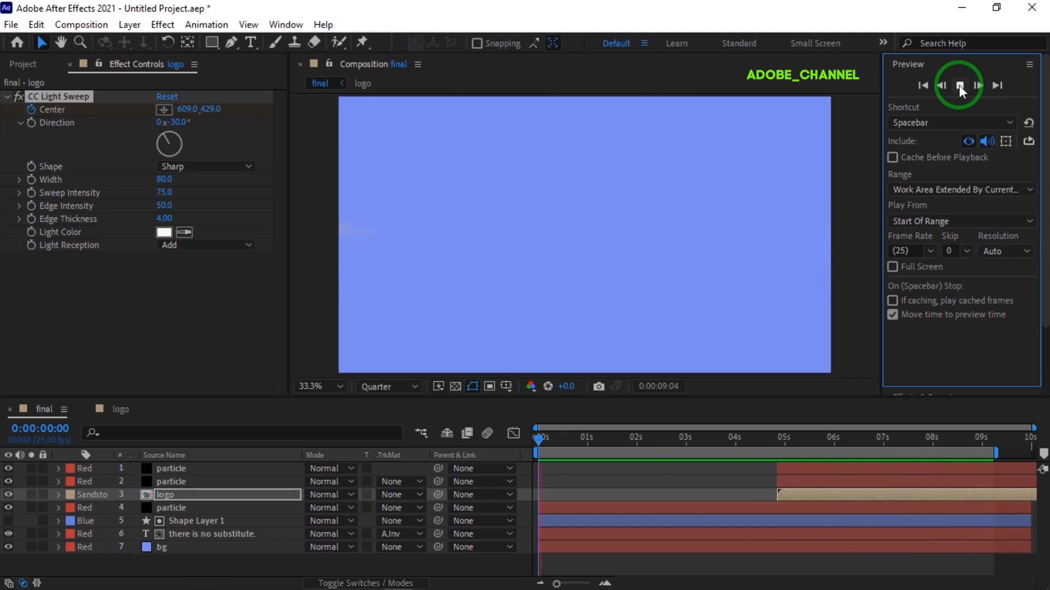
click(959, 85)
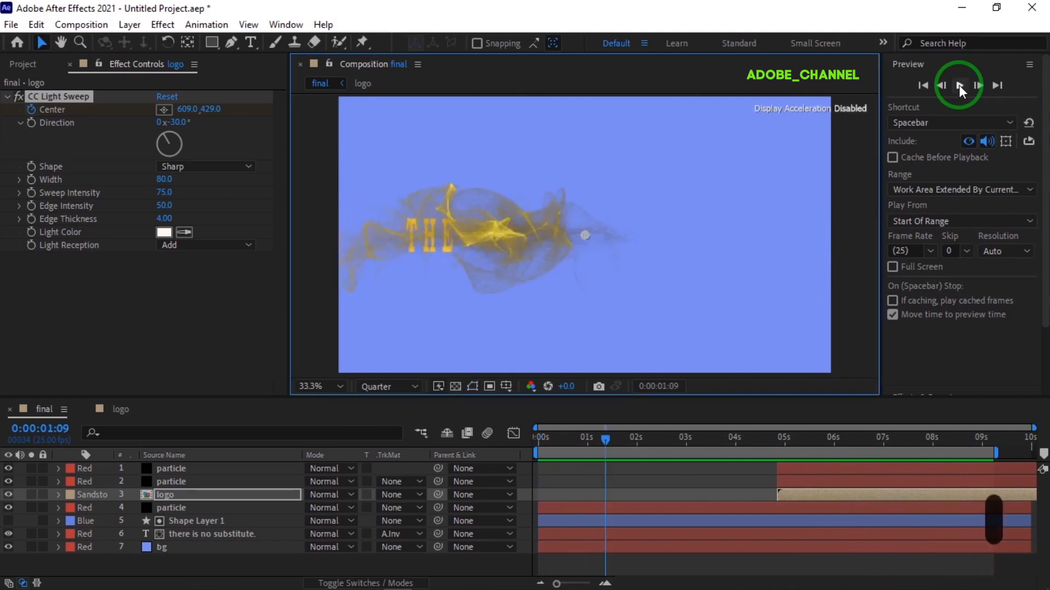